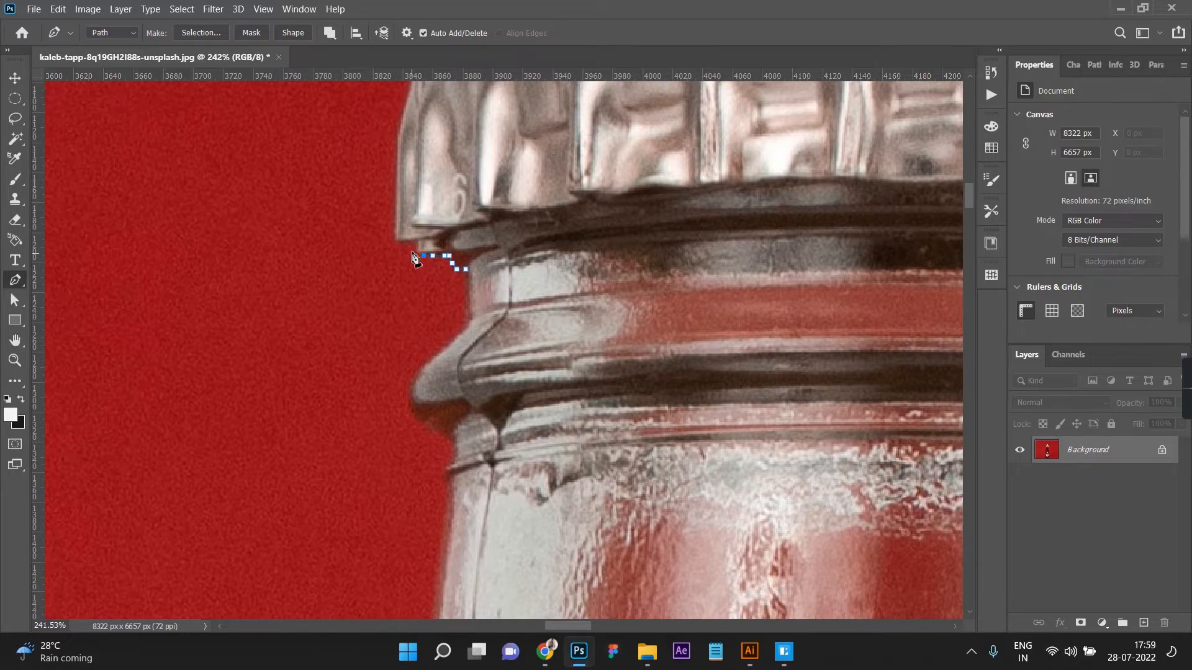
Step: Trace the bottle cap's outline with the Pen tool, from its lower left corner over the top and down the right side
click(397, 241)
scroll(415, 244, down, 3)
drag(505, 200, 567, 194)
scroll(567, 195, down, 4)
drag(814, 190, 923, 213)
scroll(846, 248, up, 4)
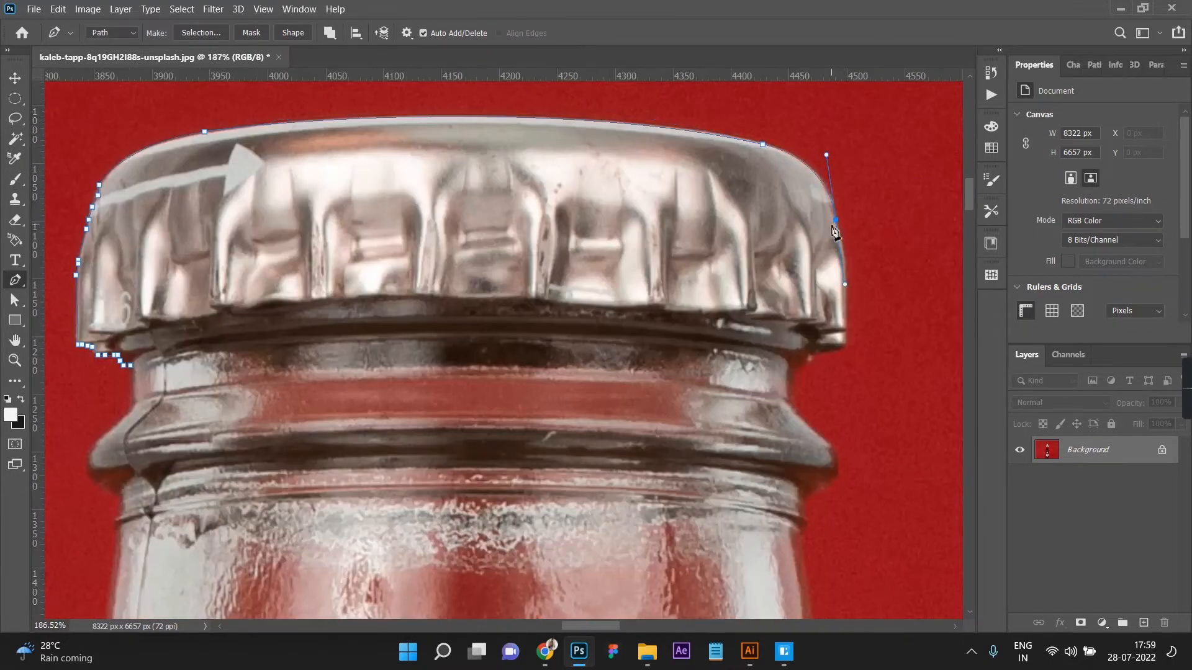
scroll(846, 341, up, 8)
Step: Continue the pen path around the cap's lower right corner and along the right side of the glass ring beneath it
click(846, 340)
click(845, 372)
click(770, 397)
scroll(731, 460, down, 3)
click(731, 460)
click(657, 418)
Step: Extend the pen path down the right side of the bottle's neck and around the right shoulder
scroll(671, 507, down, 8)
drag(588, 390, 576, 422)
scroll(635, 214, up, 4)
scroll(635, 214, down, 3)
mouse_move(710, 397)
mouse_down()
mouse_move(854, 574)
mouse_move(776, 479)
mouse_move(818, 590)
mouse_up()
scroll(807, 485, down, 5)
scroll(819, 497, down, 5)
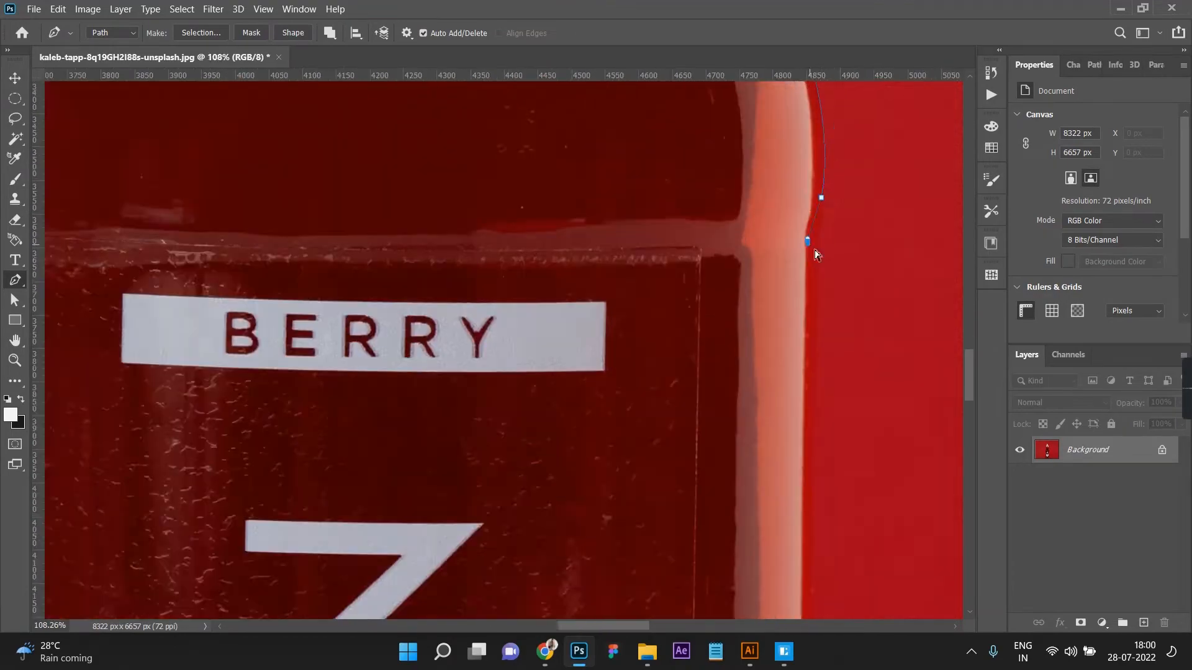
Step: Continue the pen path down the right edge of the bottle's body and across the base to its lower left corner
click(811, 247)
scroll(813, 435, down, 15)
click(793, 534)
scroll(793, 534, down, 3)
click(771, 487)
drag(452, 561, 164, 571)
drag(210, 510, 157, 442)
Step: Extend the pen path up the left edge of the bottle's body, over the left shoulder and along the neck
scroll(186, 434, up, 8)
click(182, 550)
scroll(186, 310, up, 15)
drag(232, 302, 320, 147)
scroll(321, 147, up, 4)
scroll(347, 217, up, 12)
Step: Trace the left side of the glass ring below the cap and close the path around the whole bottle
mouse_move(340, 218)
mouse_down()
mouse_move(346, 136)
mouse_move(359, 204)
mouse_up()
click(408, 252)
drag(370, 167, 391, 153)
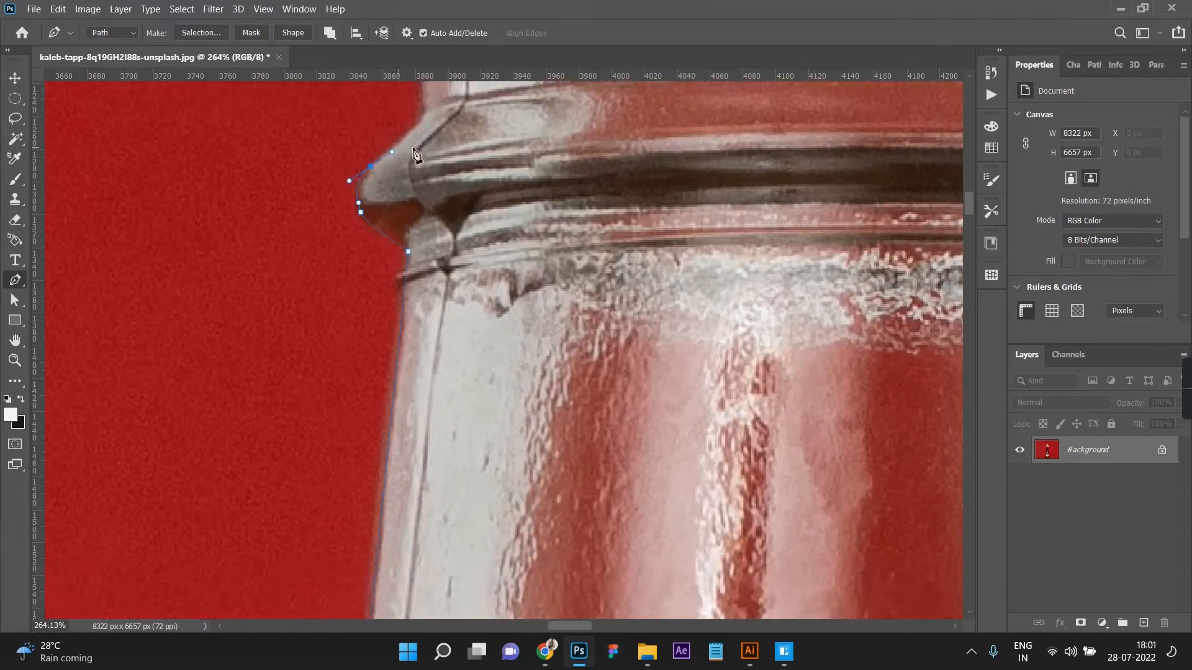
scroll(391, 152, up, 1)
click(418, 120)
scroll(514, 258, down, 14)
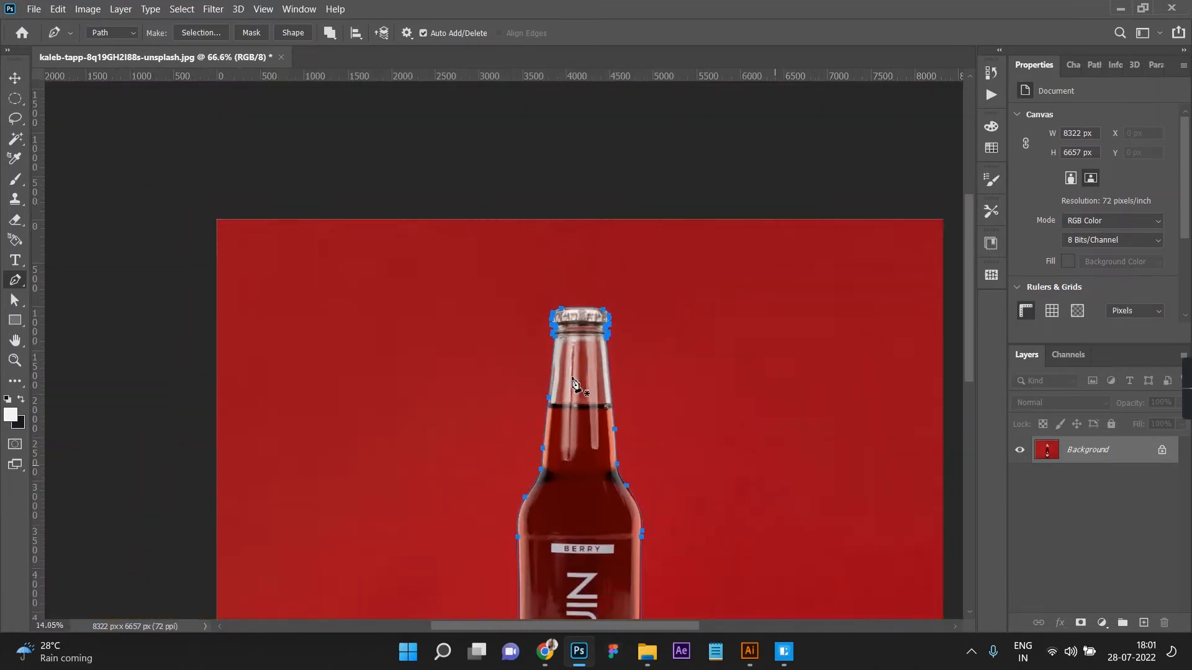
scroll(572, 381, down, 3)
scroll(506, 421, up, 2)
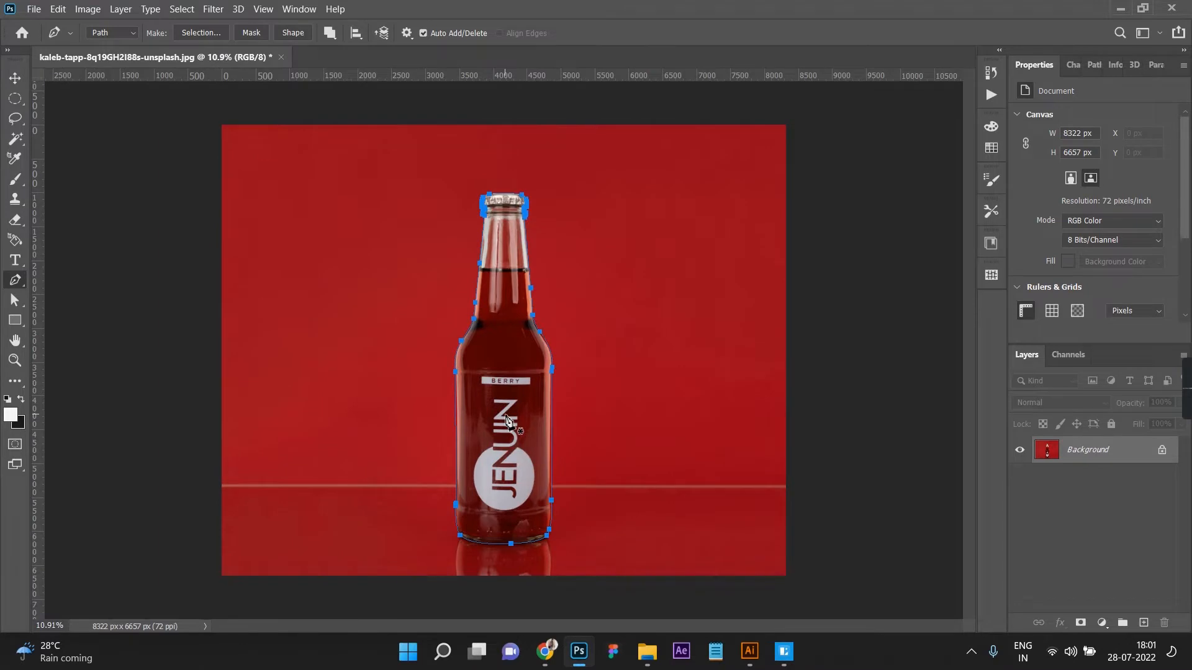
Step: Convert the bottle path into a selection and use it as a layer mask to hide the red background
right_click(506, 421)
click(544, 132)
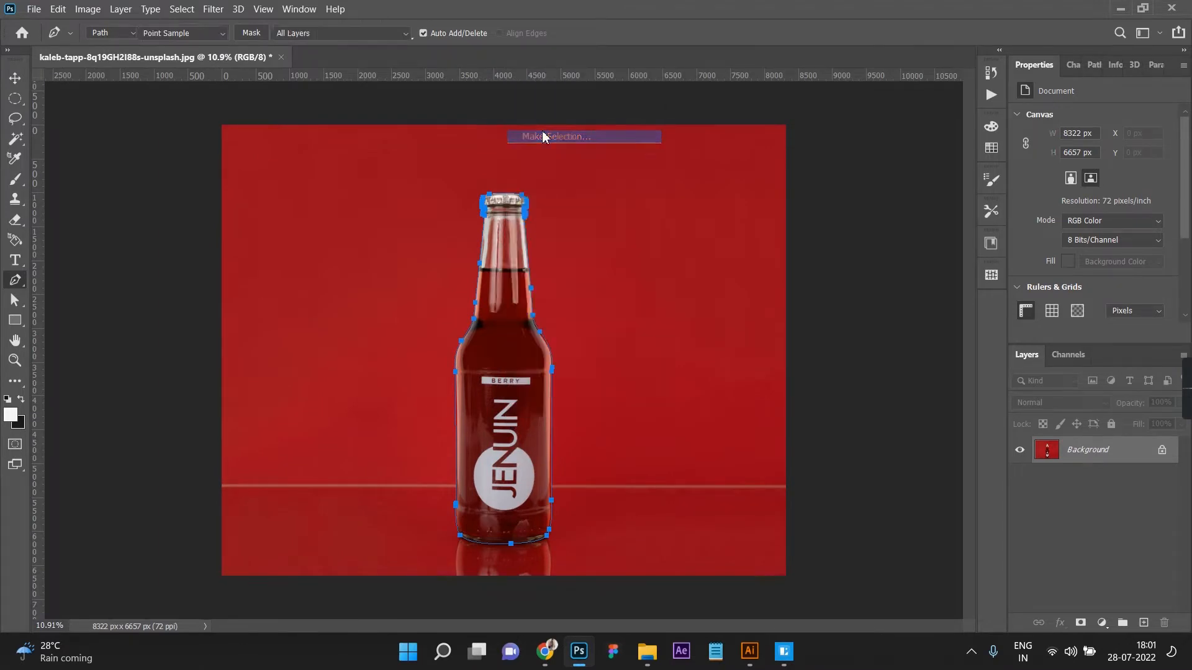
click(677, 164)
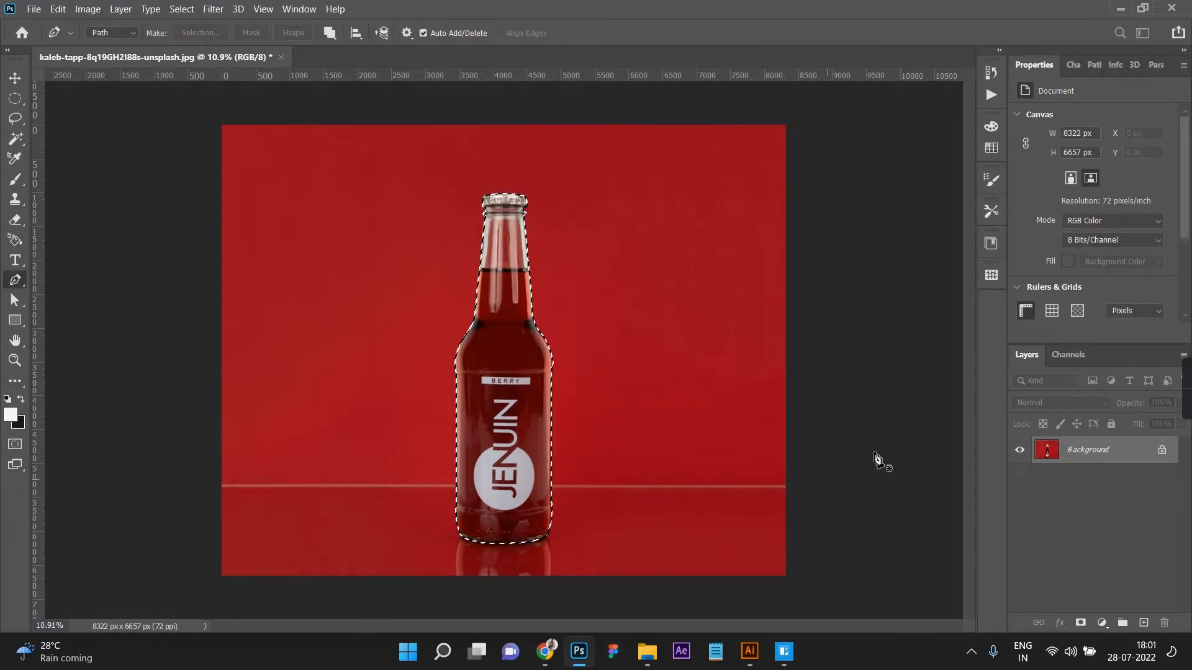
click(1080, 622)
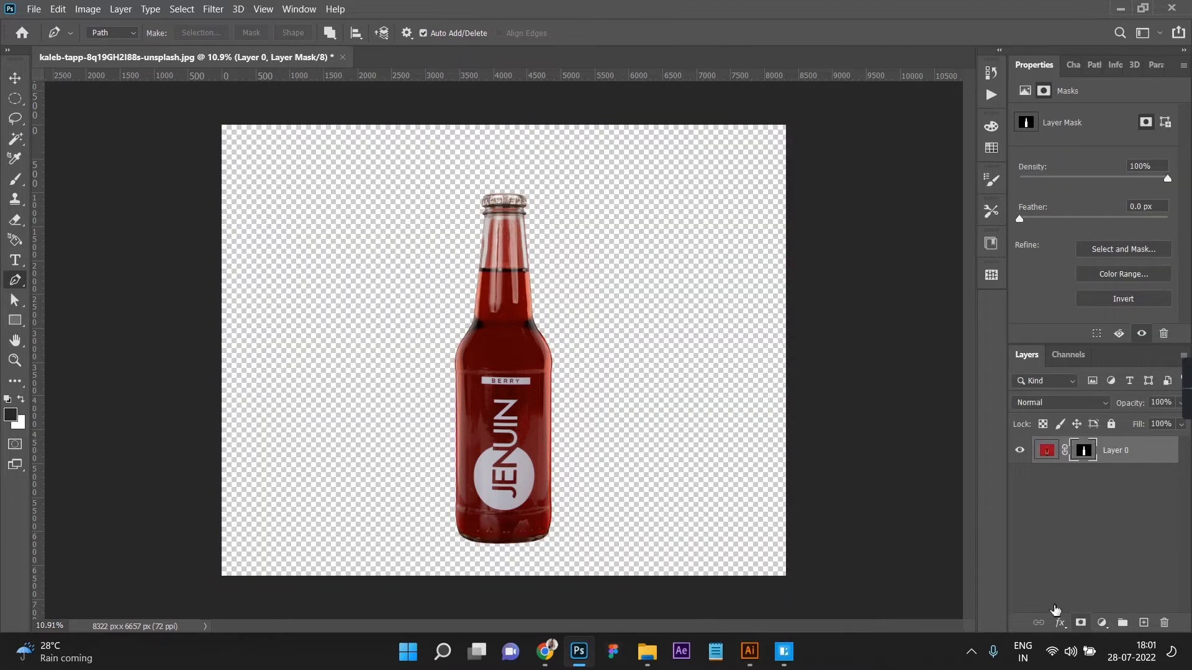
click(14, 80)
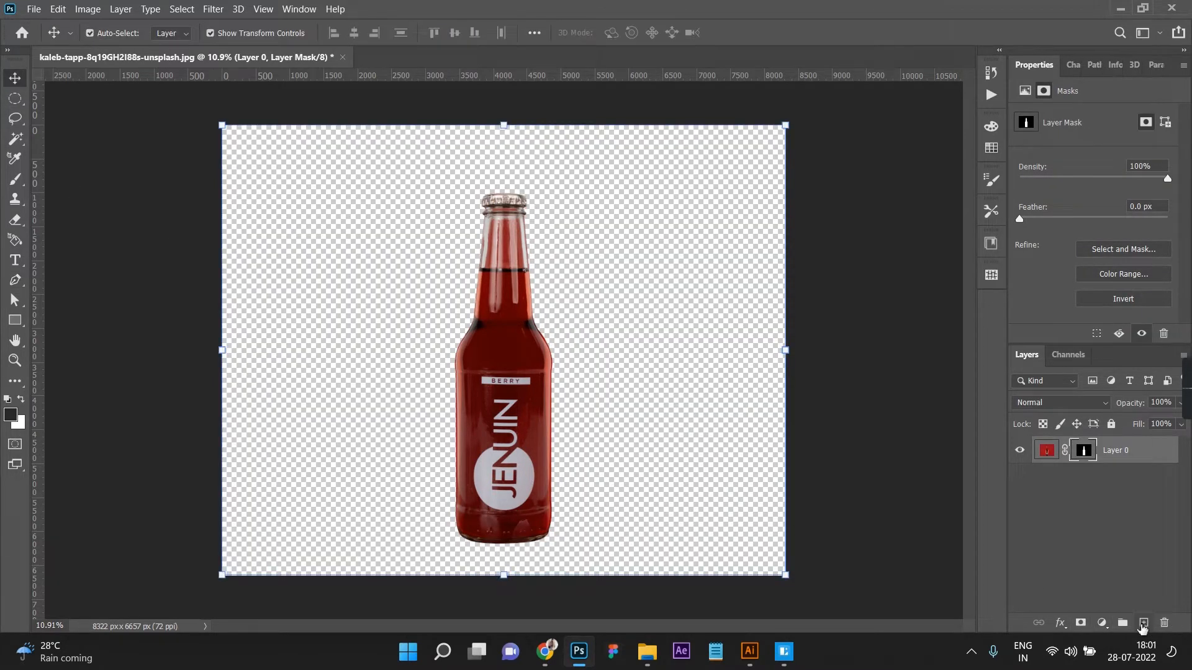
Step: Add a Solid Color fill layer beneath the bottle layer with the colour f4f4f4
click(1144, 623)
drag(1083, 452, 1108, 608)
click(1104, 626)
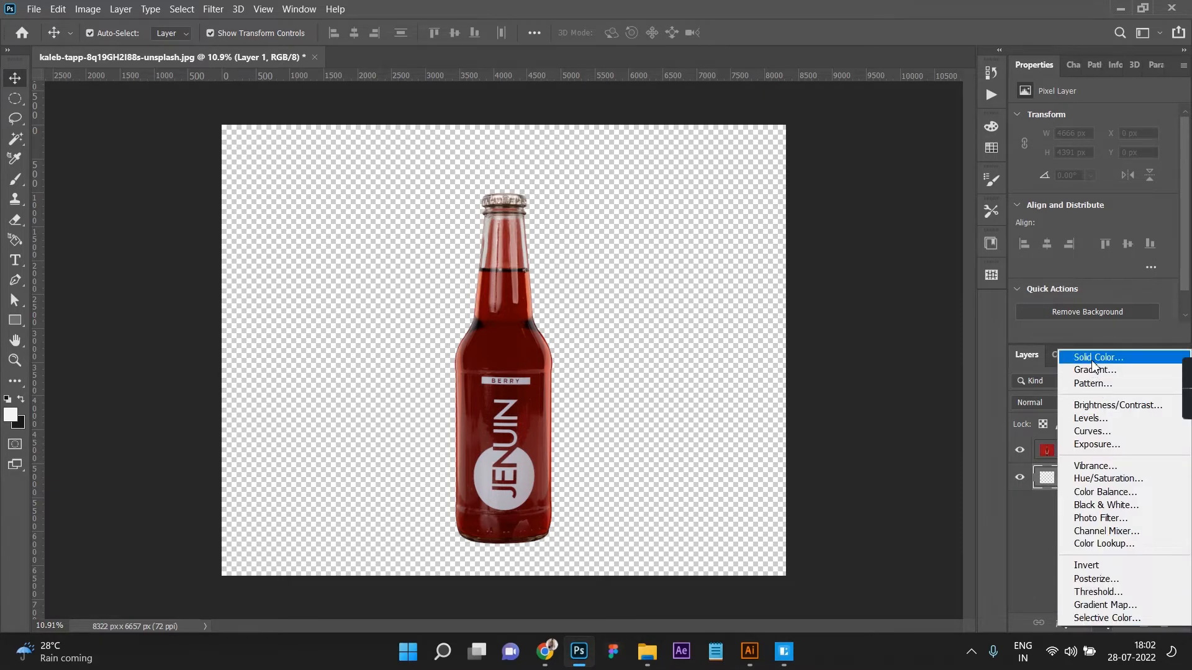
click(1094, 361)
mouse_move(672, 325)
mouse_down()
mouse_move(635, 302)
mouse_move(631, 318)
mouse_up()
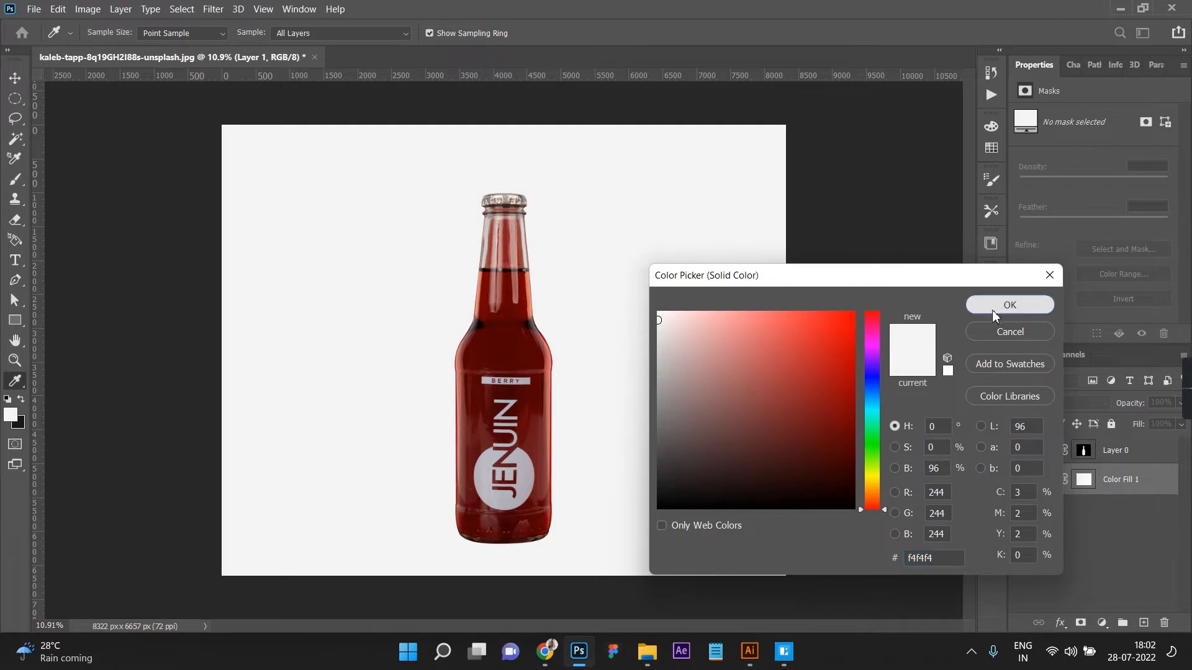
click(992, 307)
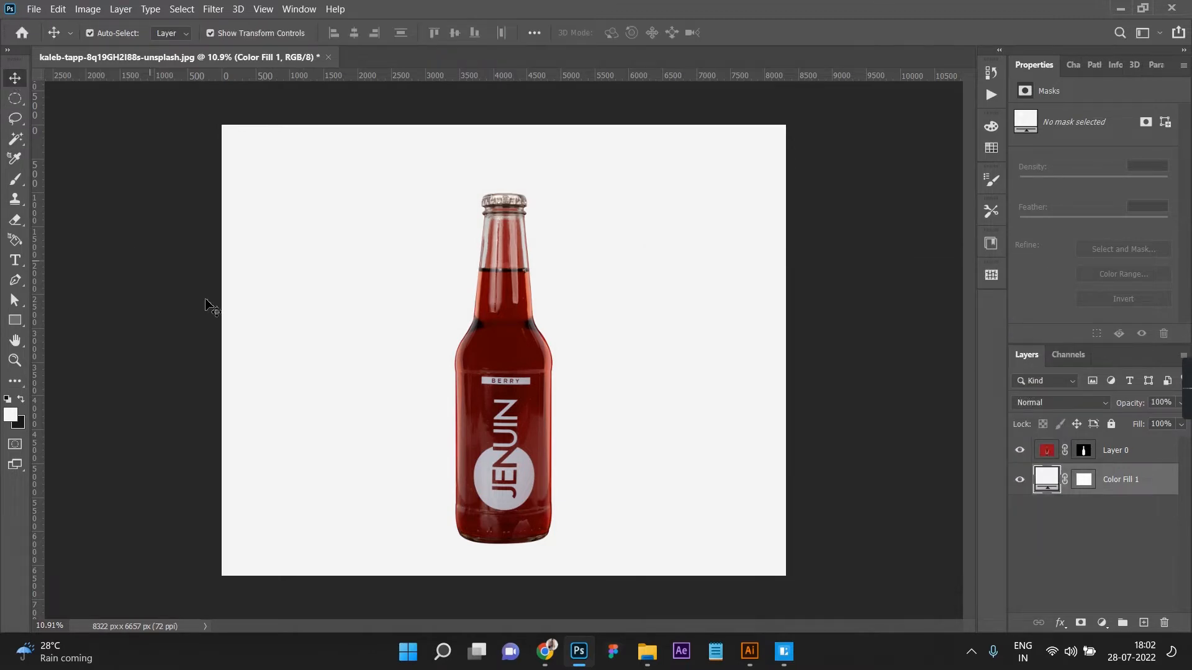
Step: Lock the Color Fill 1 layer and make the bottle layer active again
click(506, 354)
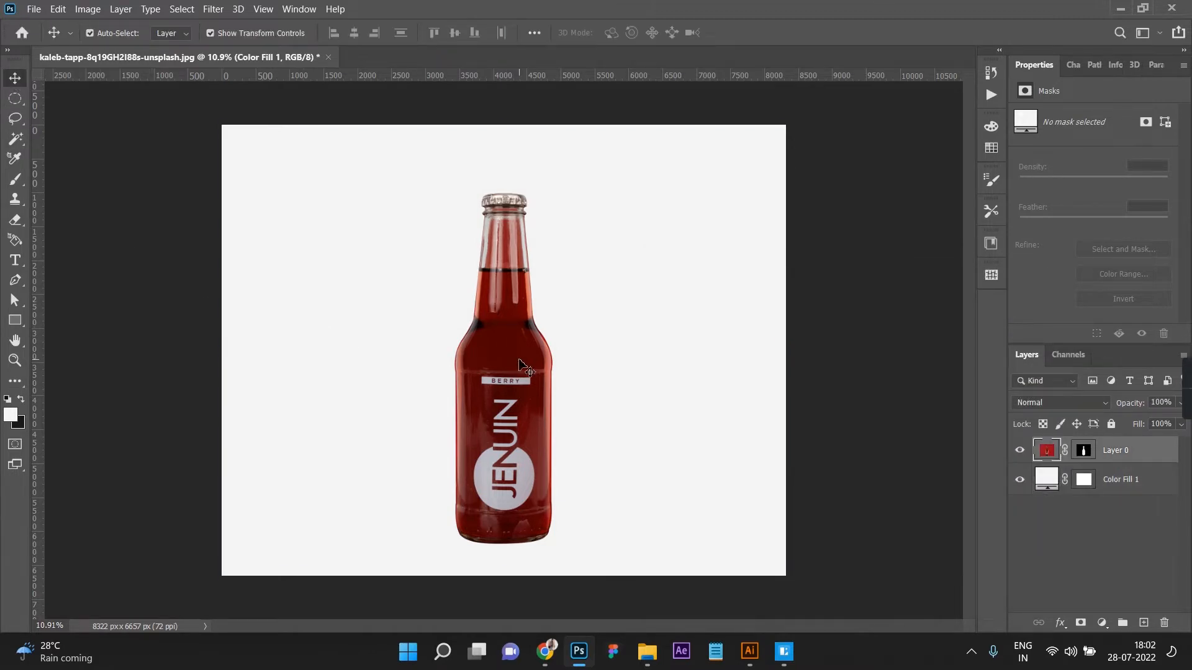
click(1114, 478)
click(1110, 424)
click(1108, 456)
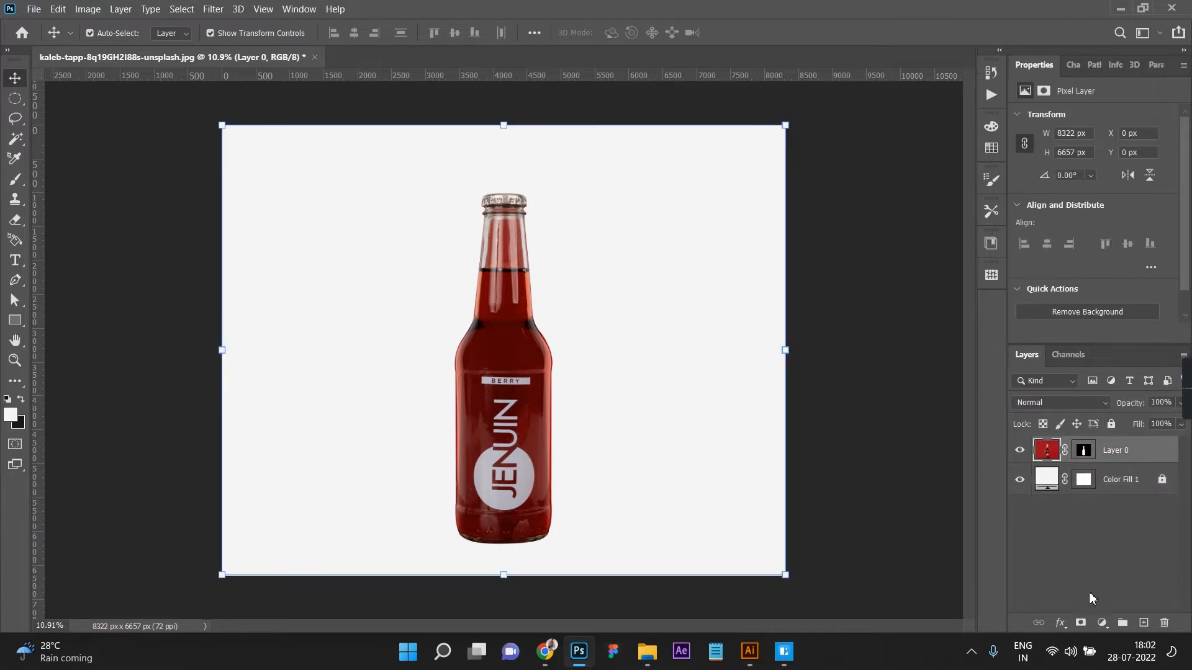
Step: Add a Brightness/Contrast adjustment clipped to the bottle layer, with brightness 79 and contrast 63
click(1101, 623)
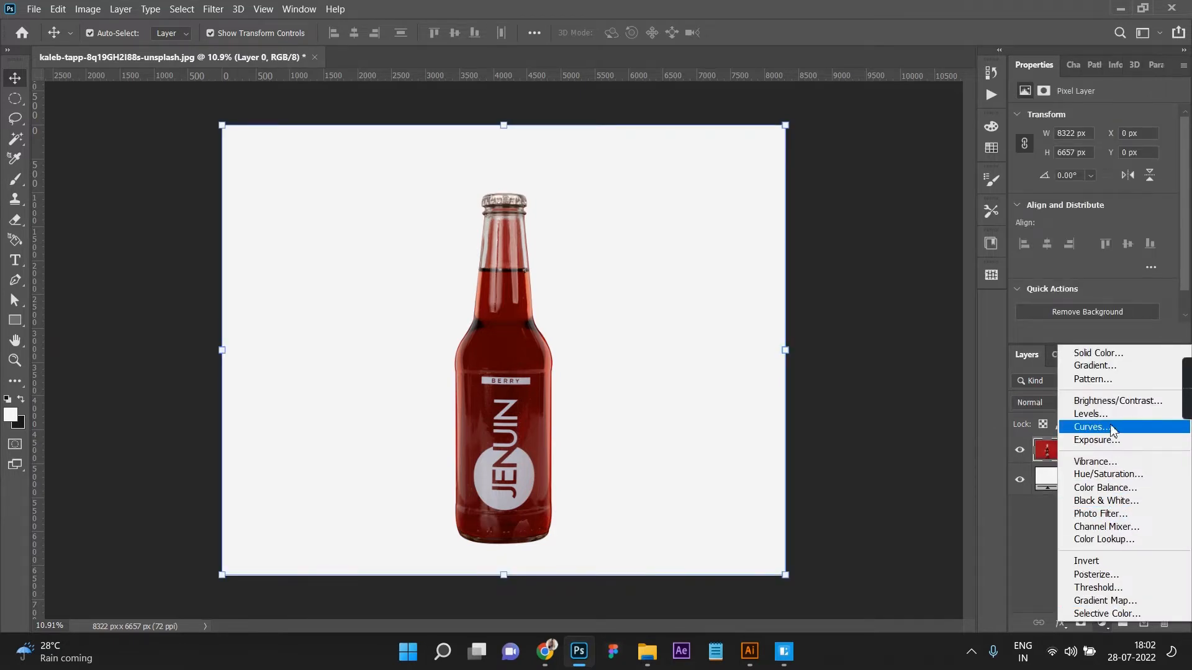
click(1111, 403)
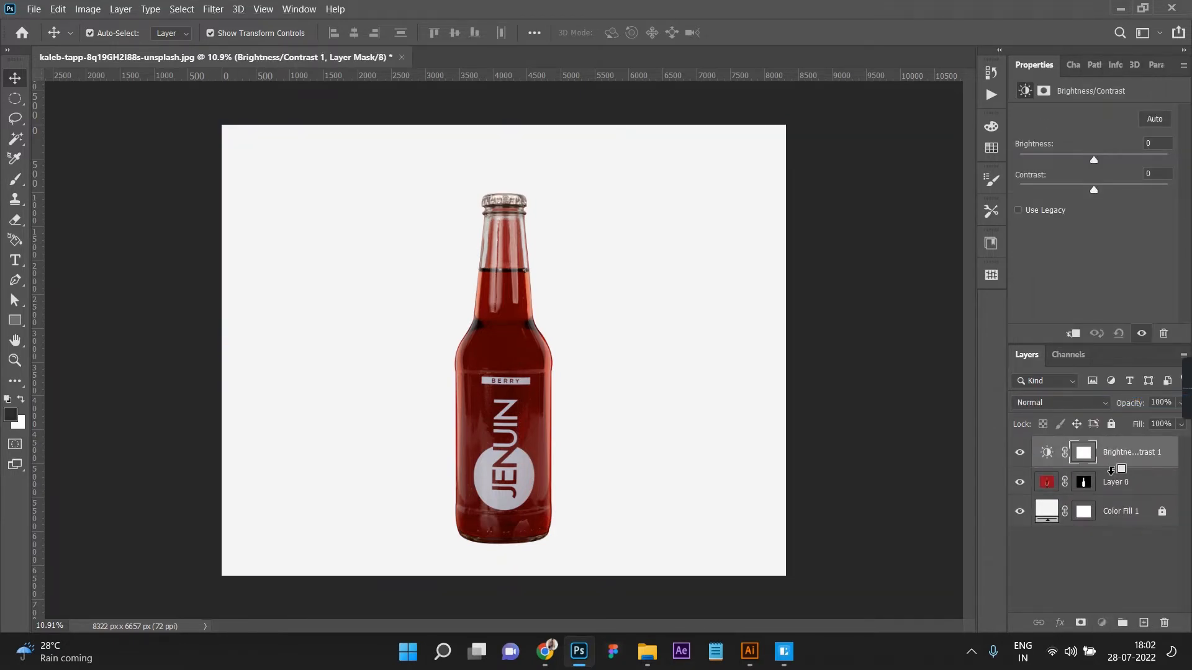
alt+click(1111, 470)
drag(1092, 160, 1129, 173)
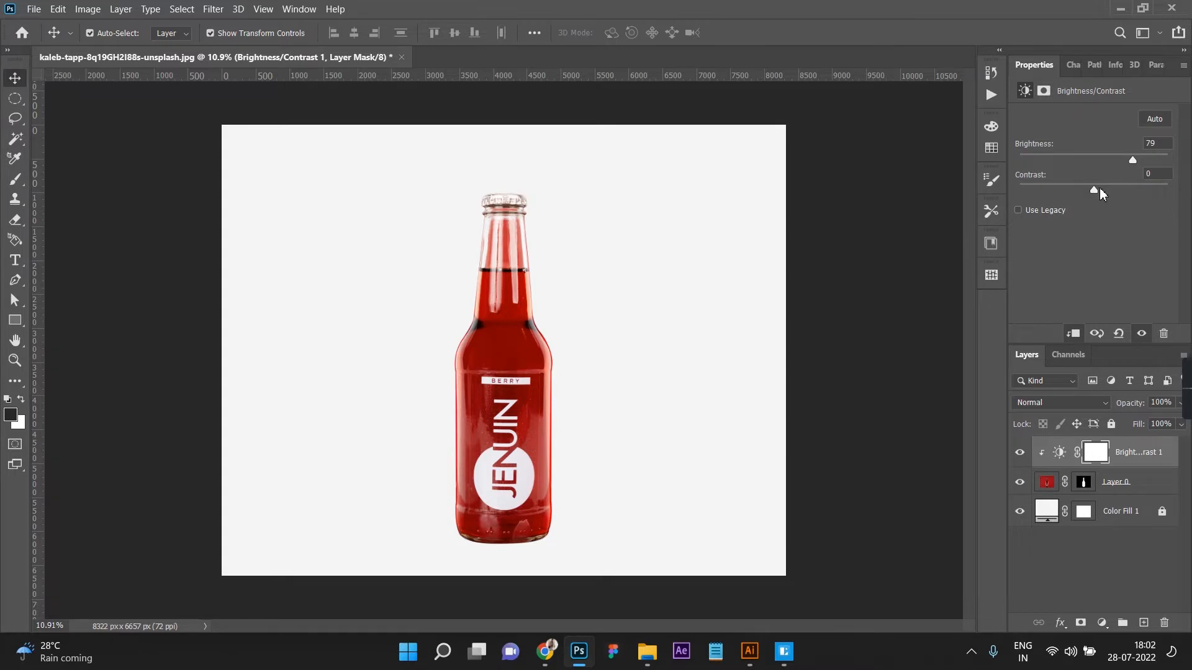
drag(1126, 190, 1141, 188)
scroll(567, 245, up, 2)
scroll(522, 257, down, 3)
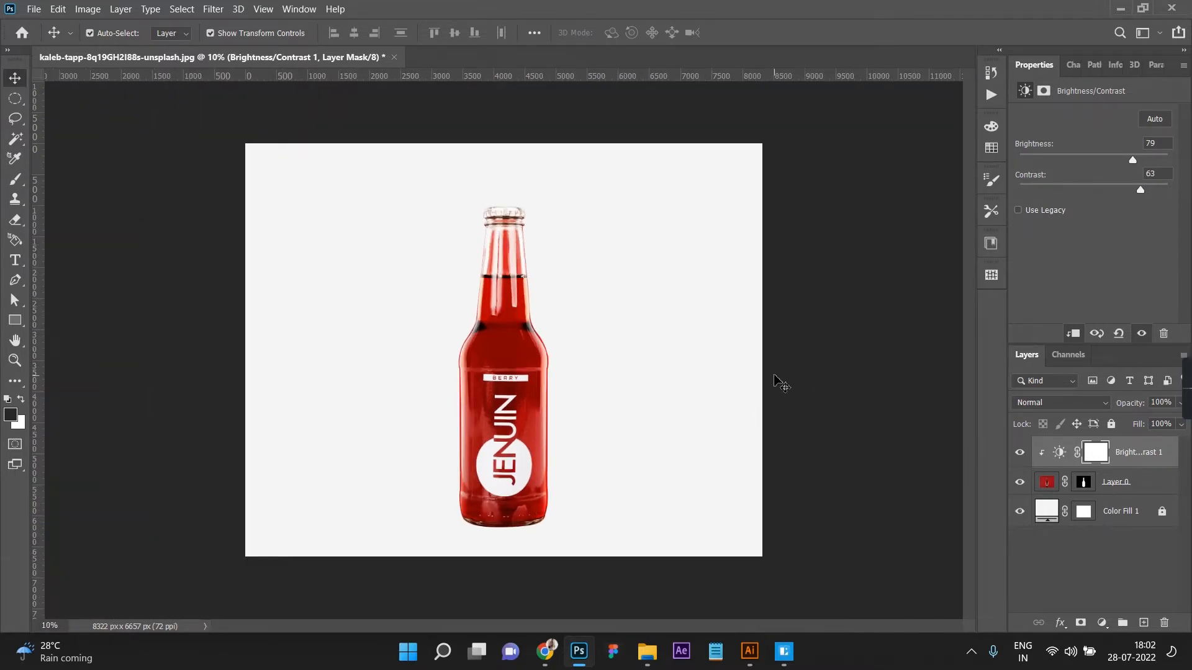
Step: Target the bottle layer's mask and set up a soft black brush at 23% opacity and 175 px size
click(515, 410)
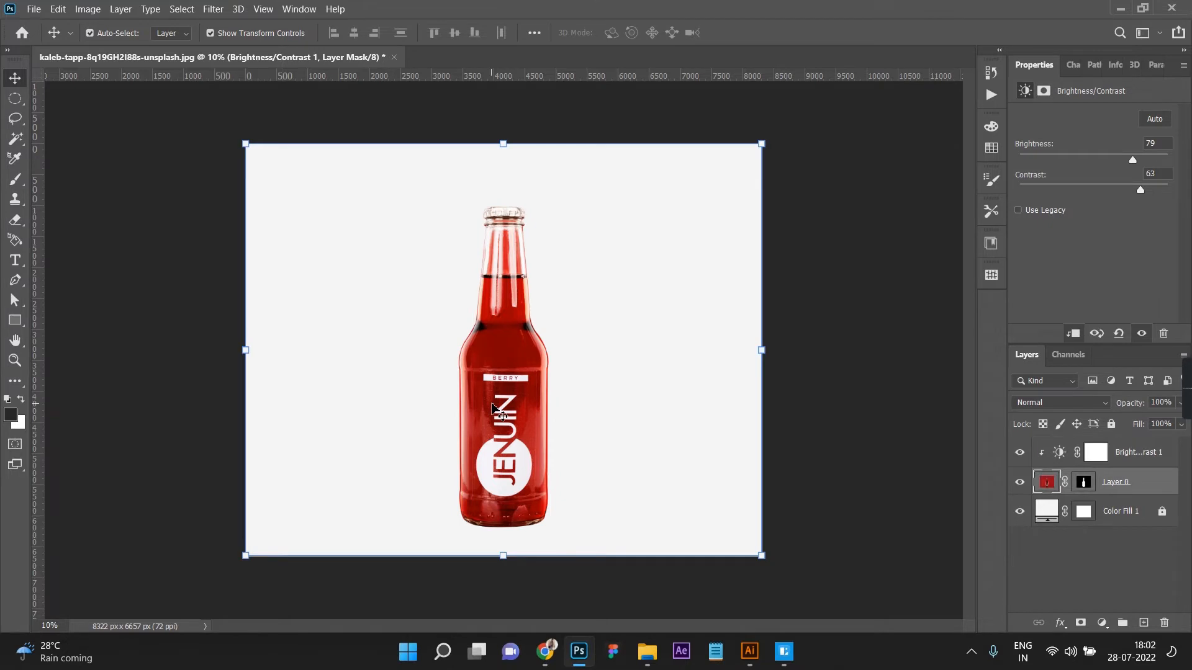
click(1084, 483)
scroll(500, 242, up, 5)
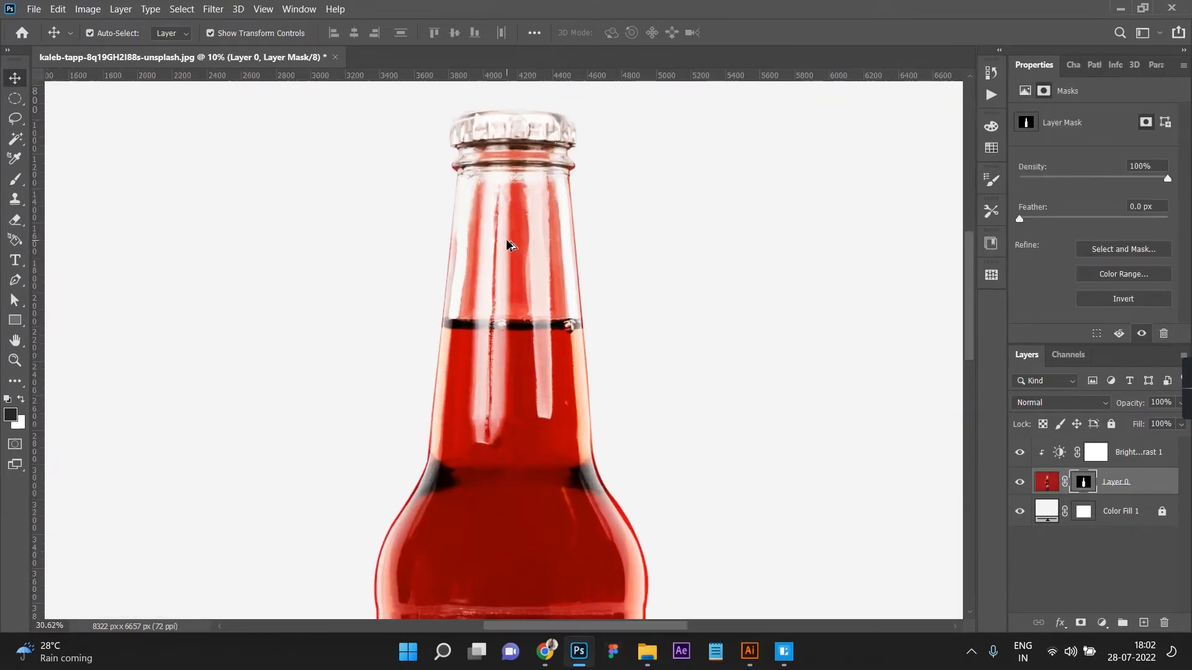
key(b)
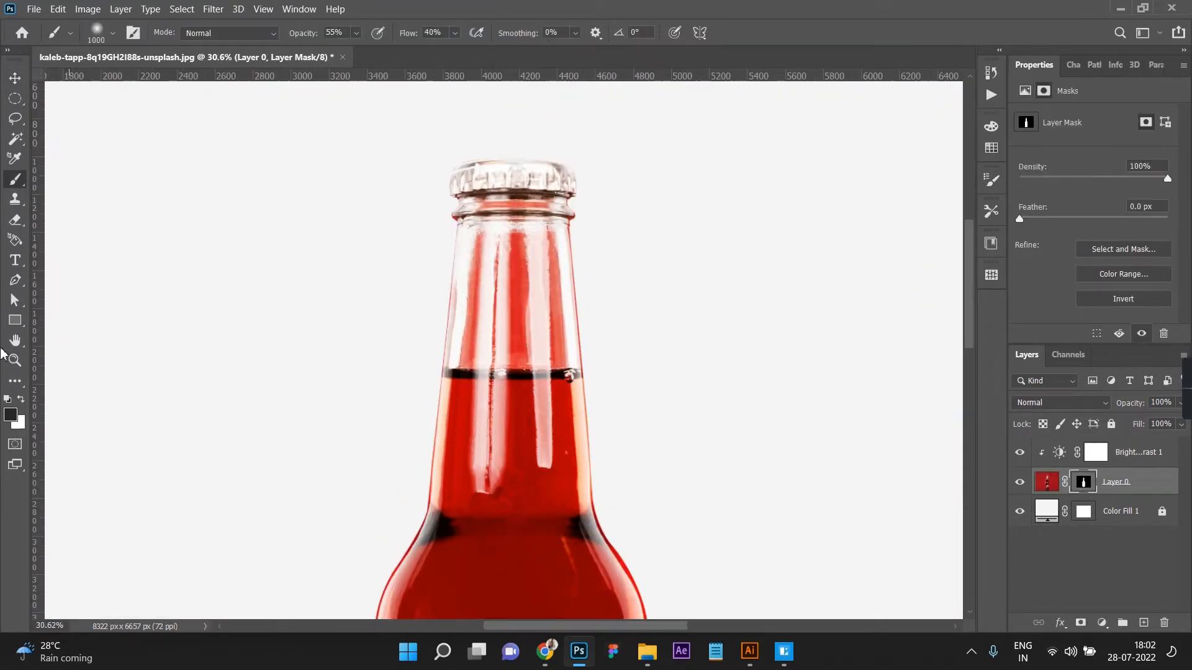
right_click(18, 182)
click(56, 181)
click(355, 34)
click(342, 51)
click(360, 70)
key(bracketleft)
key(bracketleft)
key(bracketleft)
Step: Brush black on the mask over the centre and left of the clear glass neck to fade the red tint
drag(515, 241, 511, 244)
mouse_move(514, 288)
mouse_down()
mouse_move(511, 230)
mouse_move(507, 361)
mouse_move(517, 364)
mouse_move(516, 248)
mouse_move(519, 327)
mouse_move(515, 291)
mouse_up()
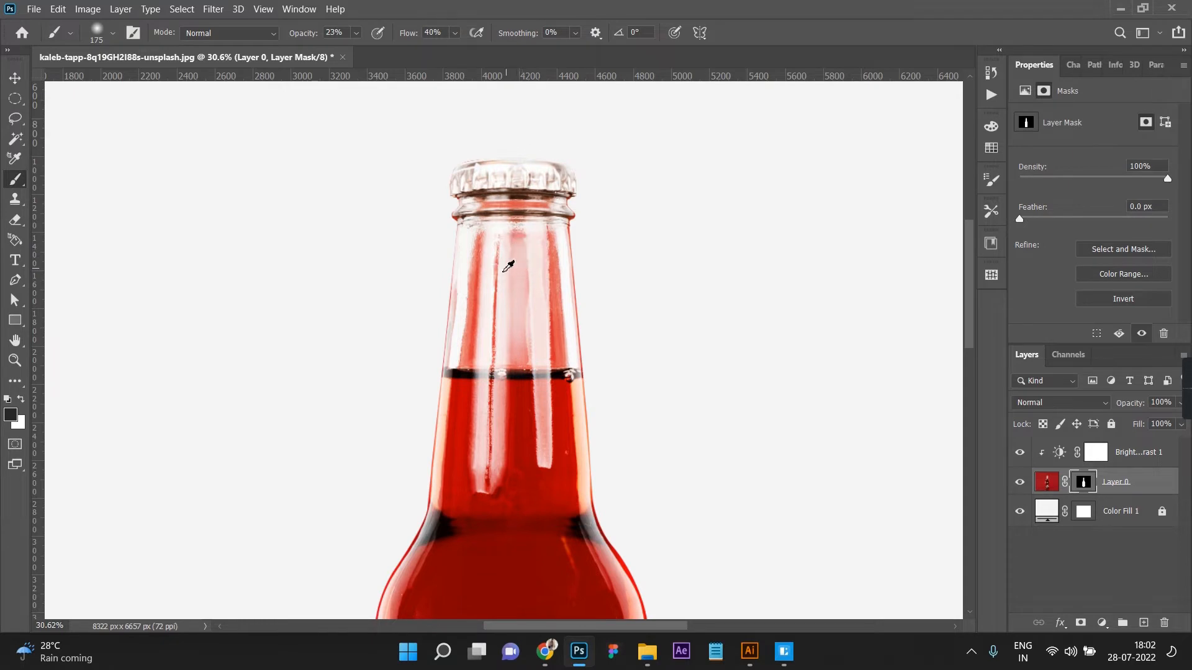
scroll(489, 265, up, 3)
mouse_move(446, 211)
mouse_down()
mouse_move(412, 373)
mouse_move(441, 317)
mouse_move(434, 340)
mouse_up()
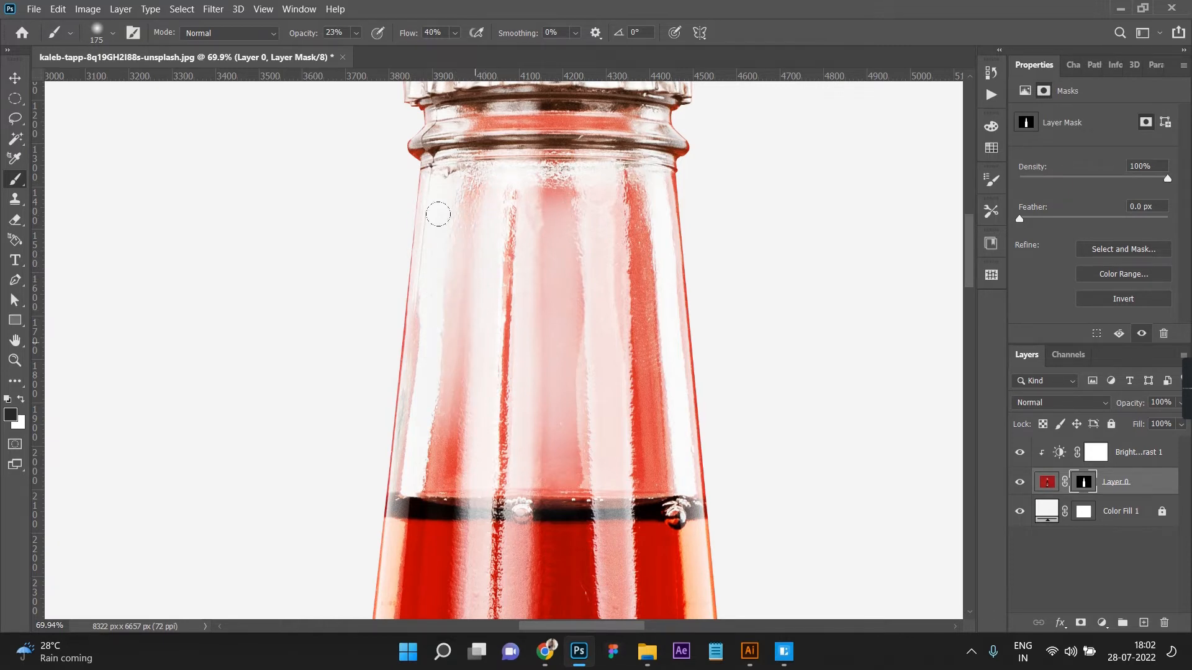
drag(433, 346, 445, 453)
scroll(483, 447, up, 3)
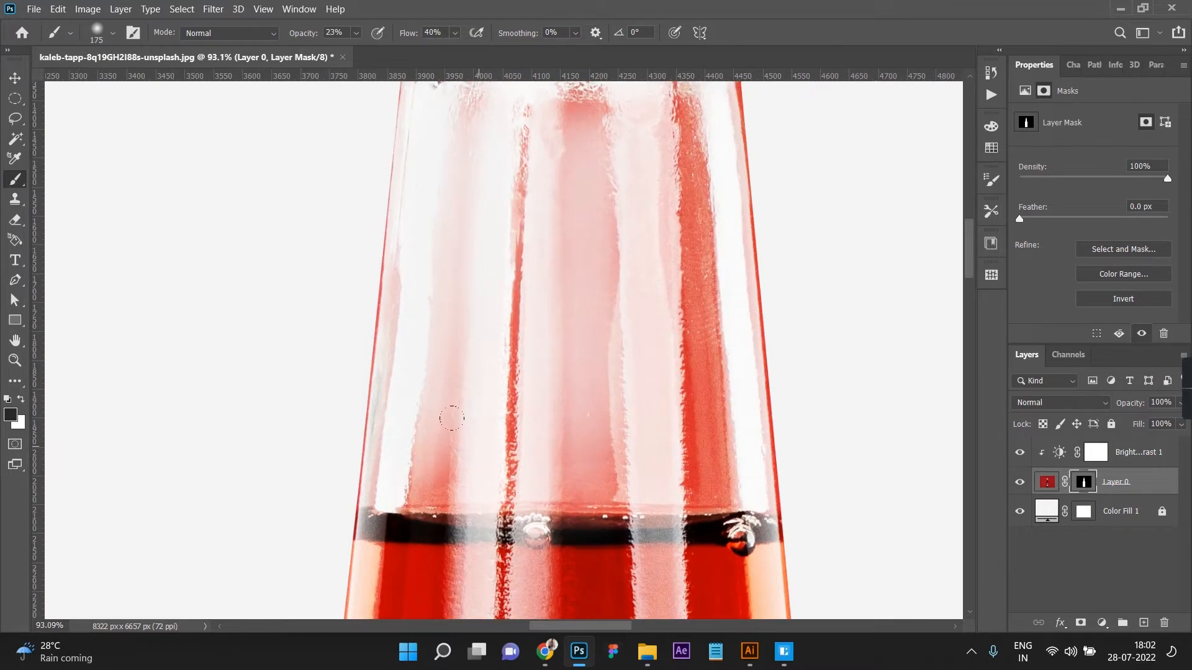
Step: Outline the clear glass area of the neck above the liquid line with the Patch tool
key(j)
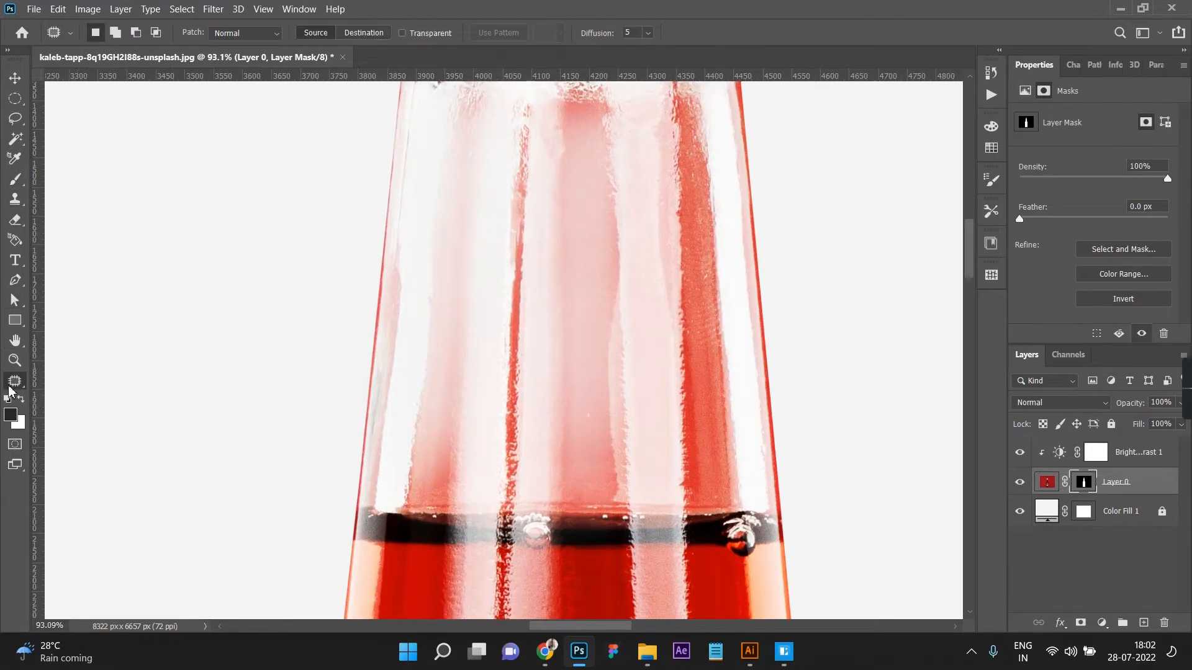
mouse_move(396, 507)
mouse_down()
mouse_move(731, 508)
mouse_move(745, 420)
mouse_move(710, 73)
mouse_move(501, 75)
mouse_move(462, 95)
mouse_move(438, 146)
mouse_move(438, 263)
mouse_move(400, 508)
mouse_up()
scroll(434, 474, down, 1)
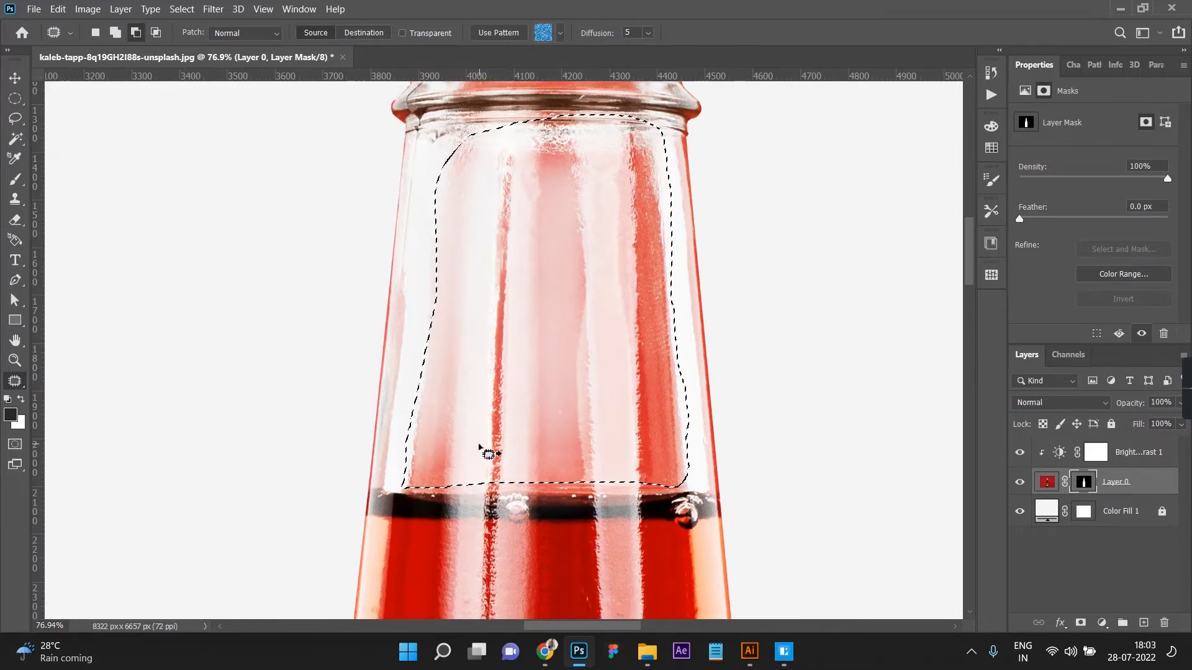
Step: Fade the remaining red inside the selected neck glass by brushing black on the mask, and clear the selection
key(b)
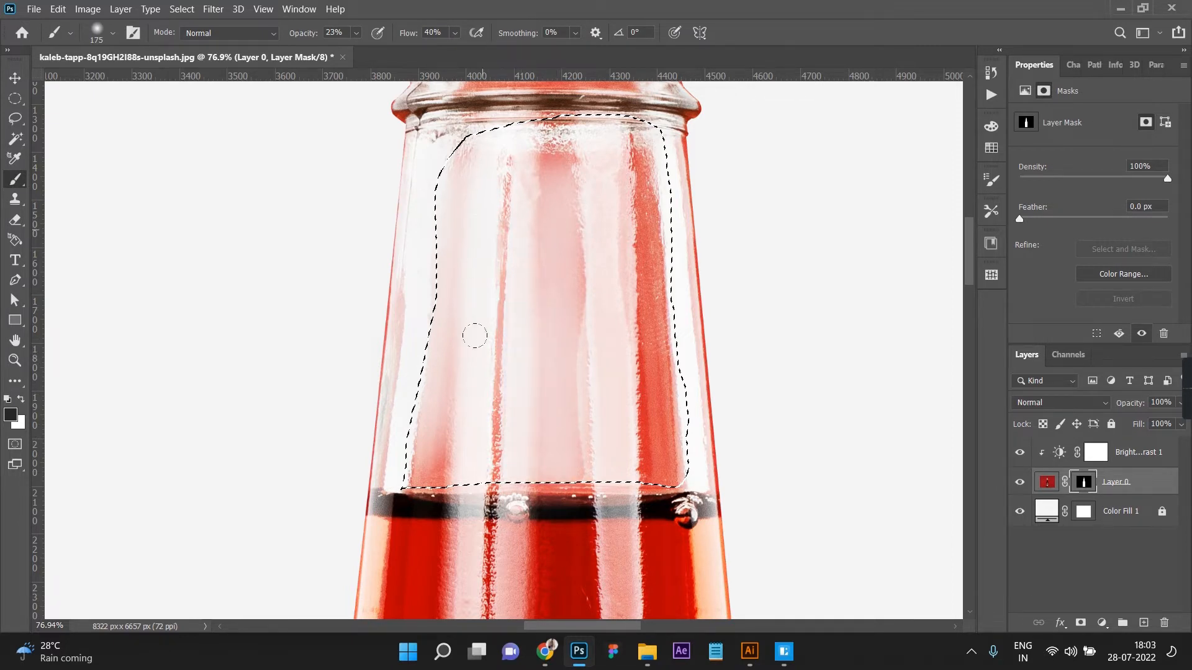
drag(433, 338, 429, 485)
drag(433, 410, 438, 497)
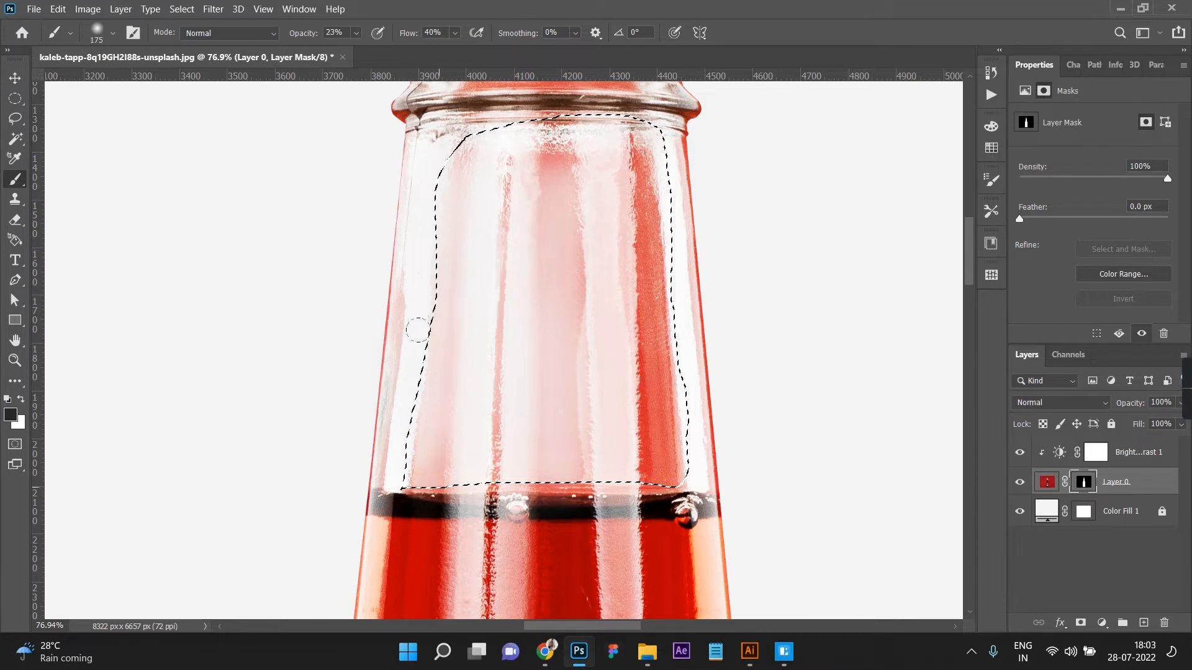
mouse_move(618, 231)
mouse_down()
mouse_move(611, 187)
mouse_move(605, 212)
mouse_move(627, 183)
mouse_move(609, 185)
mouse_move(606, 221)
mouse_move(632, 170)
mouse_move(642, 177)
mouse_move(622, 179)
mouse_move(610, 140)
mouse_move(645, 157)
mouse_move(613, 140)
mouse_up()
drag(639, 392, 626, 462)
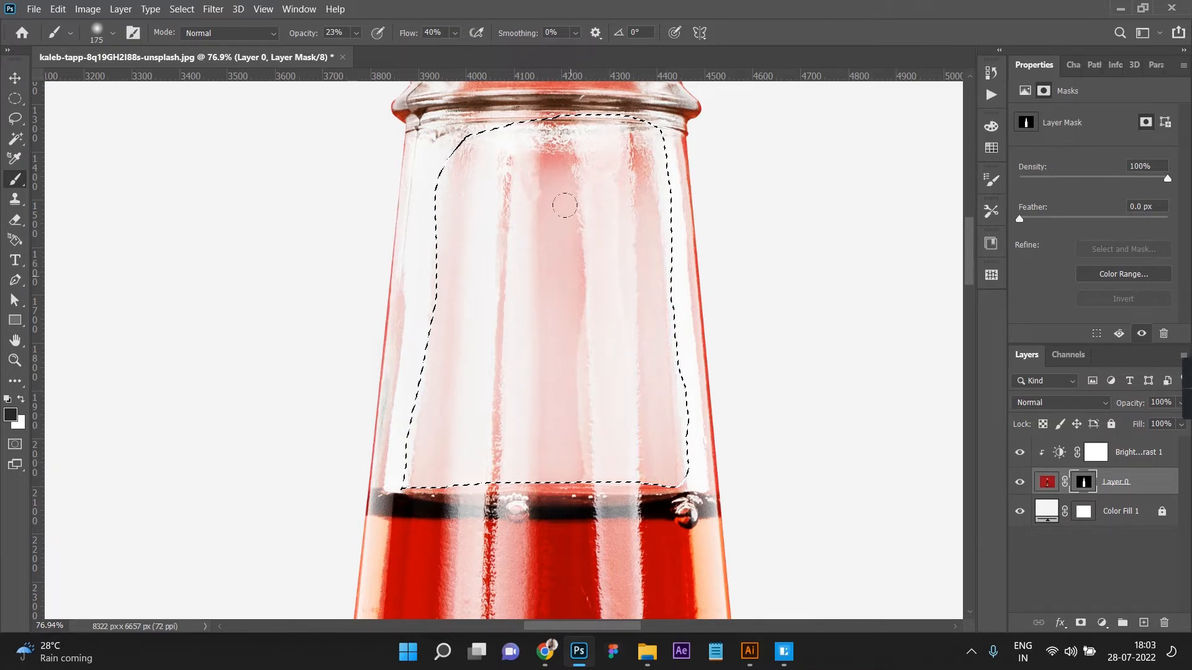
drag(589, 121, 420, 142)
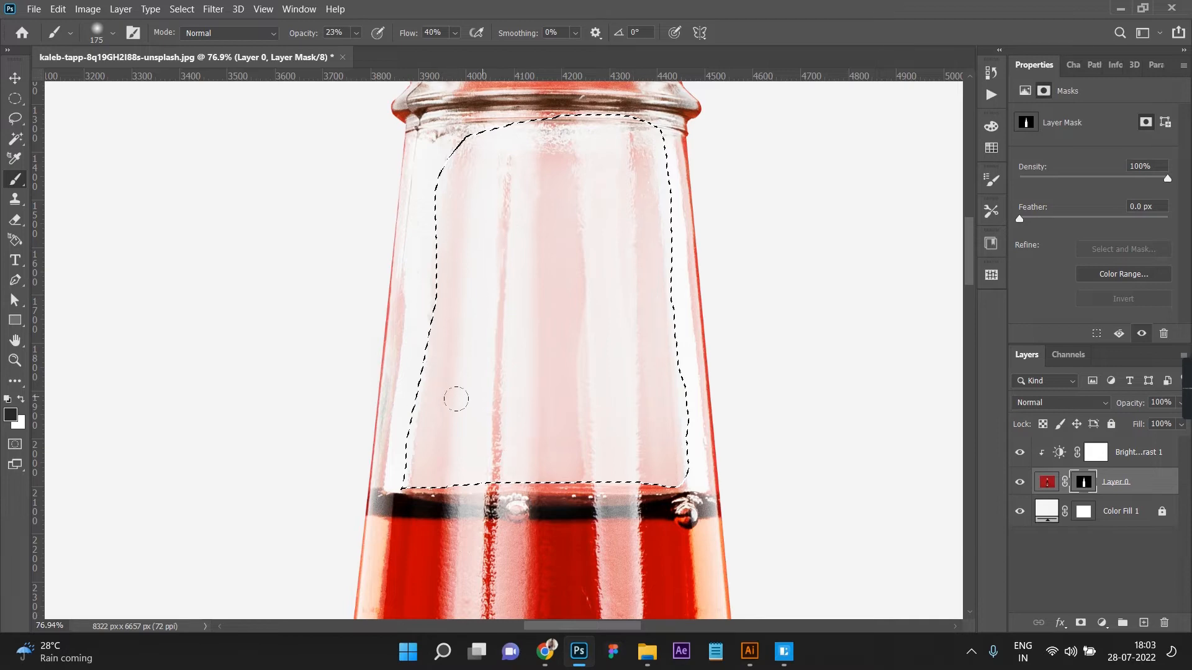
drag(476, 337, 481, 418)
key(ctrl+d)
key(ctrl+z)
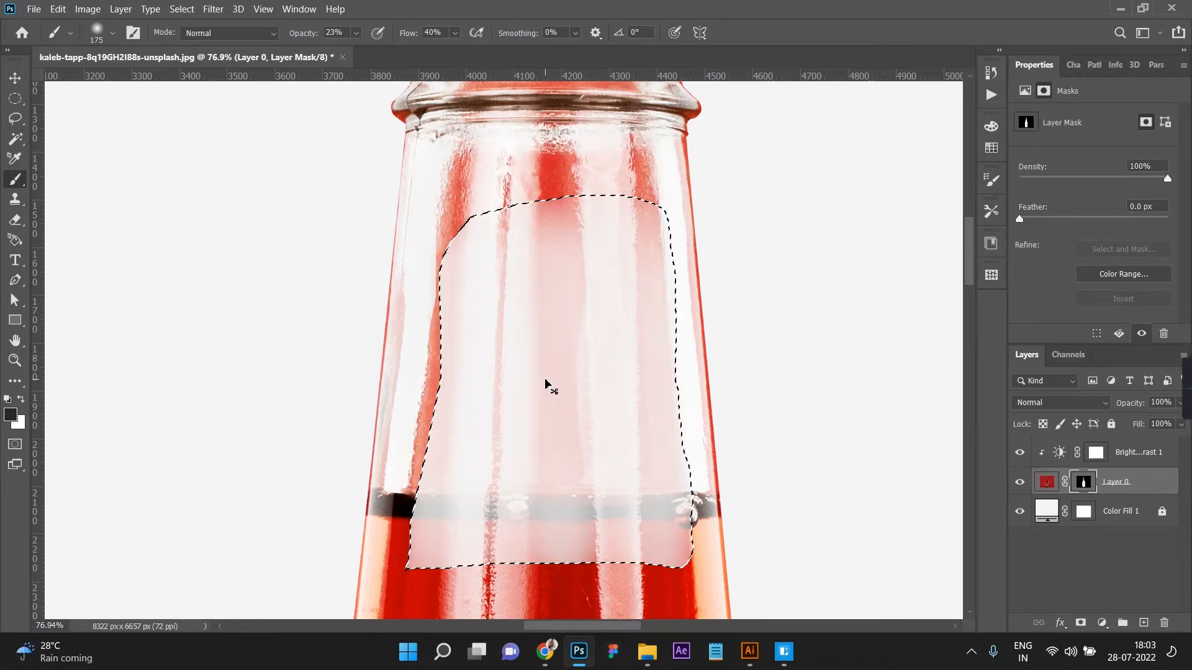
key(ctrl+z)
key(ctrl+d)
scroll(551, 376, down, 8)
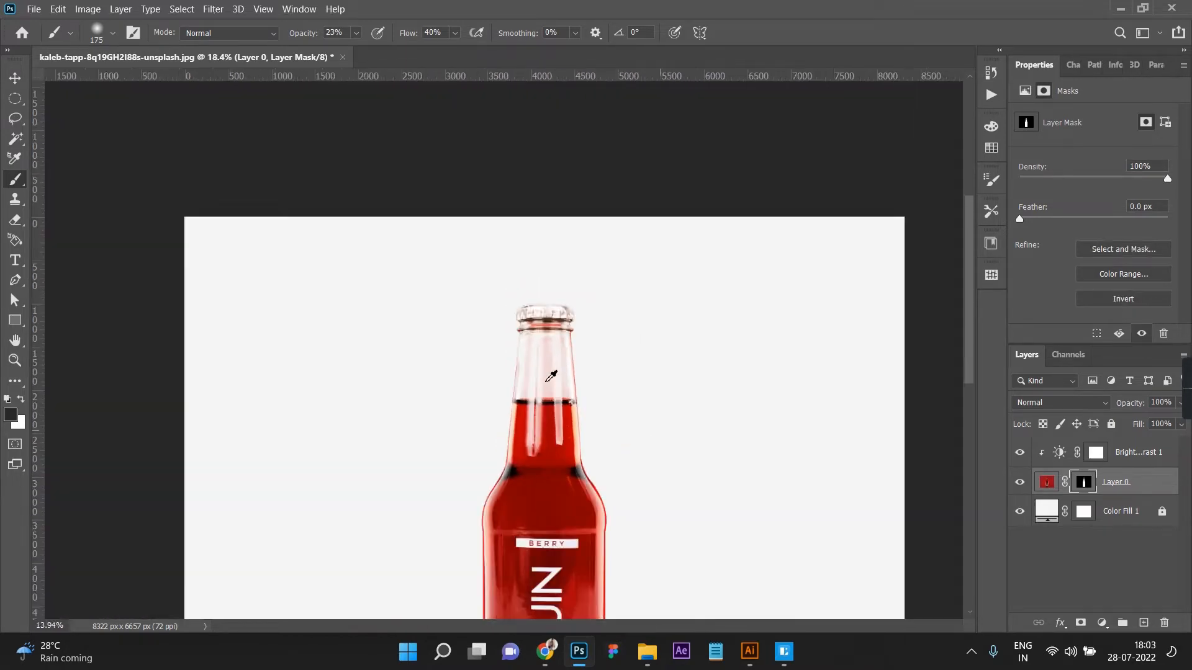
scroll(551, 375, down, 2)
Step: Fade the red band in the glass ring below the cap on the mask, using a 45 px brush at 56% opacity
scroll(534, 248, up, 6)
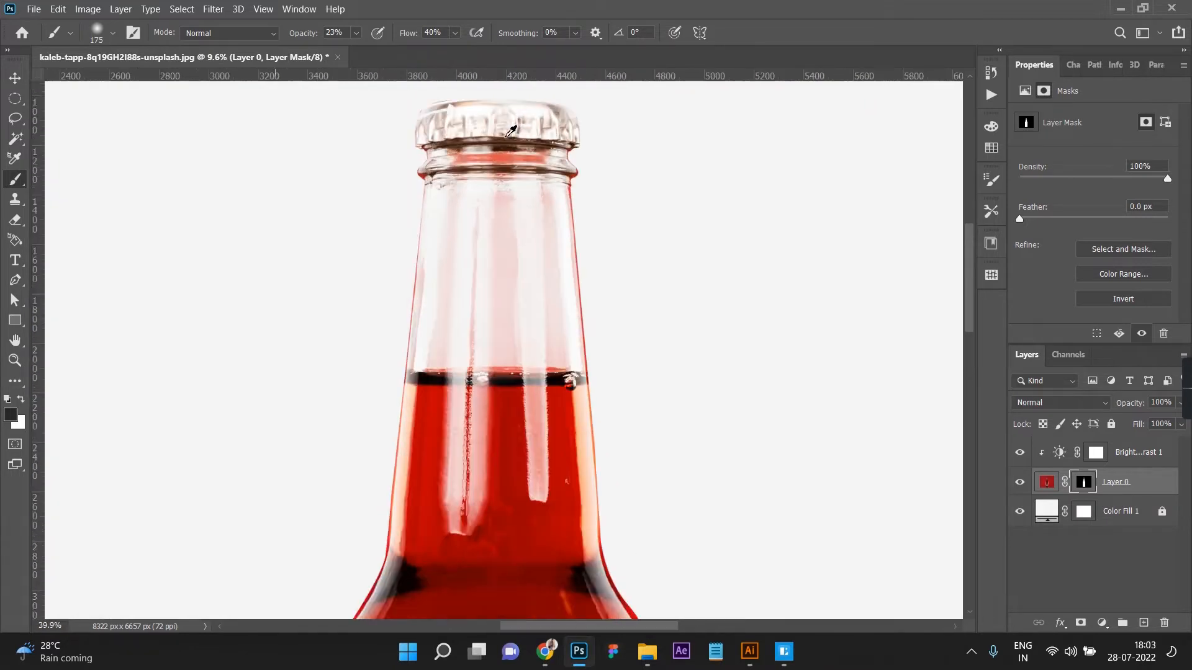
scroll(511, 130, up, 5)
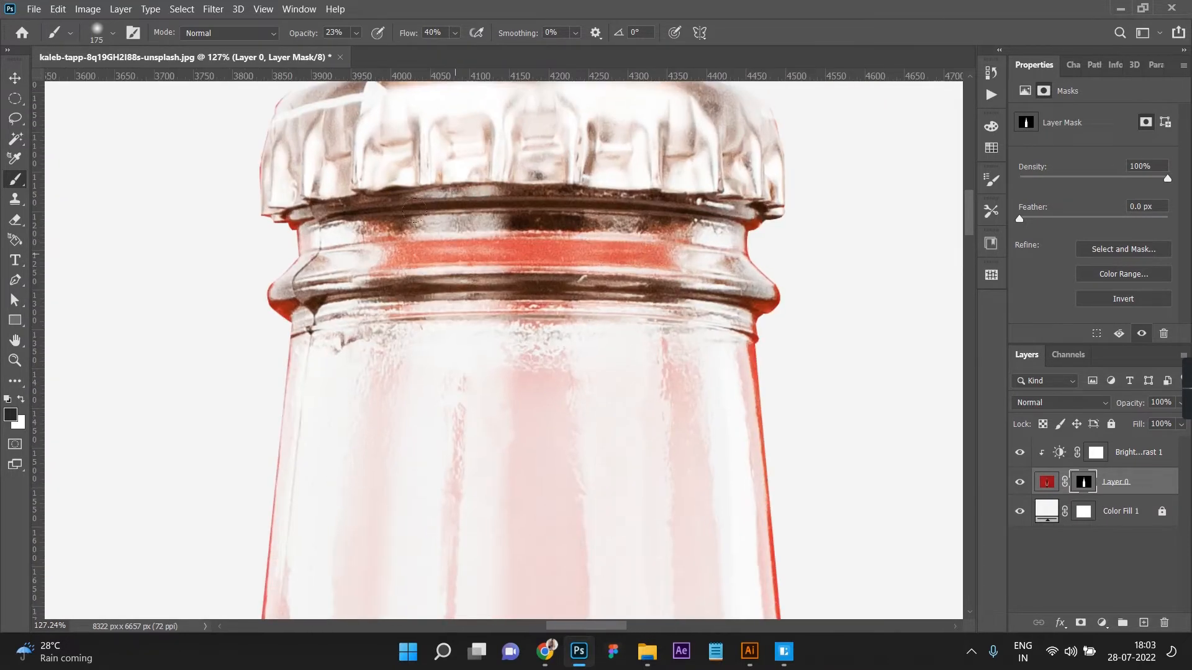
key(bracketleft)
key(bracketleft)
click(356, 33)
mouse_move(365, 258)
mouse_down()
mouse_move(498, 242)
mouse_move(672, 253)
mouse_move(365, 249)
mouse_move(680, 248)
mouse_move(319, 248)
mouse_move(715, 260)
mouse_move(338, 252)
mouse_move(700, 271)
mouse_up()
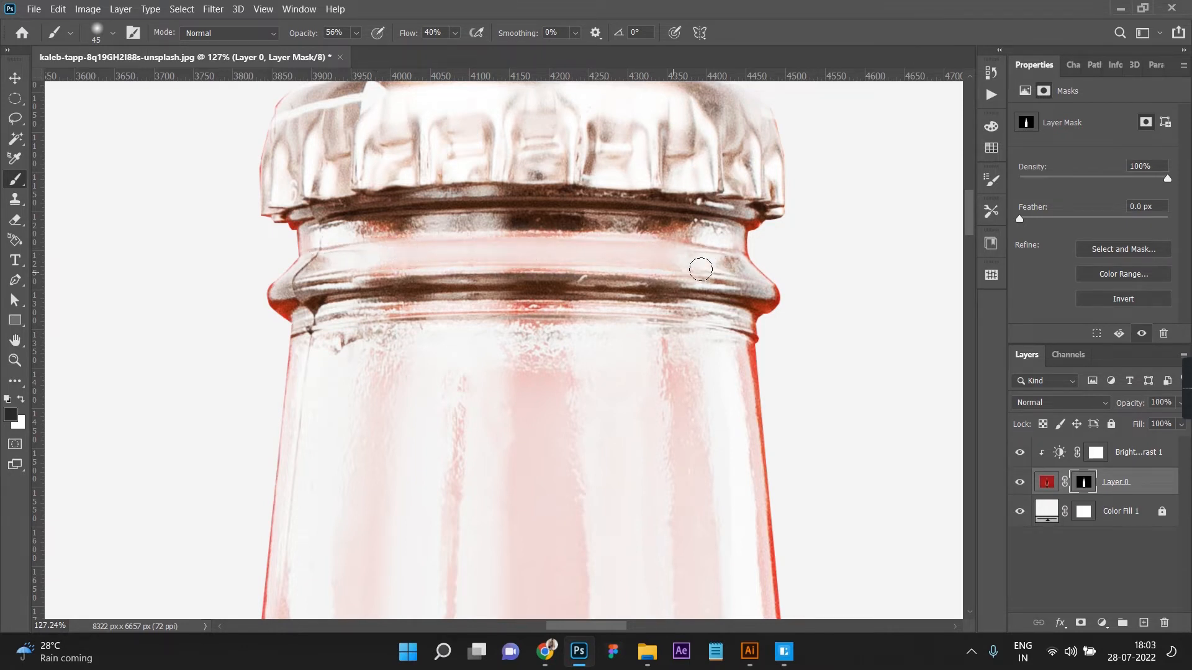
scroll(652, 254, down, 6)
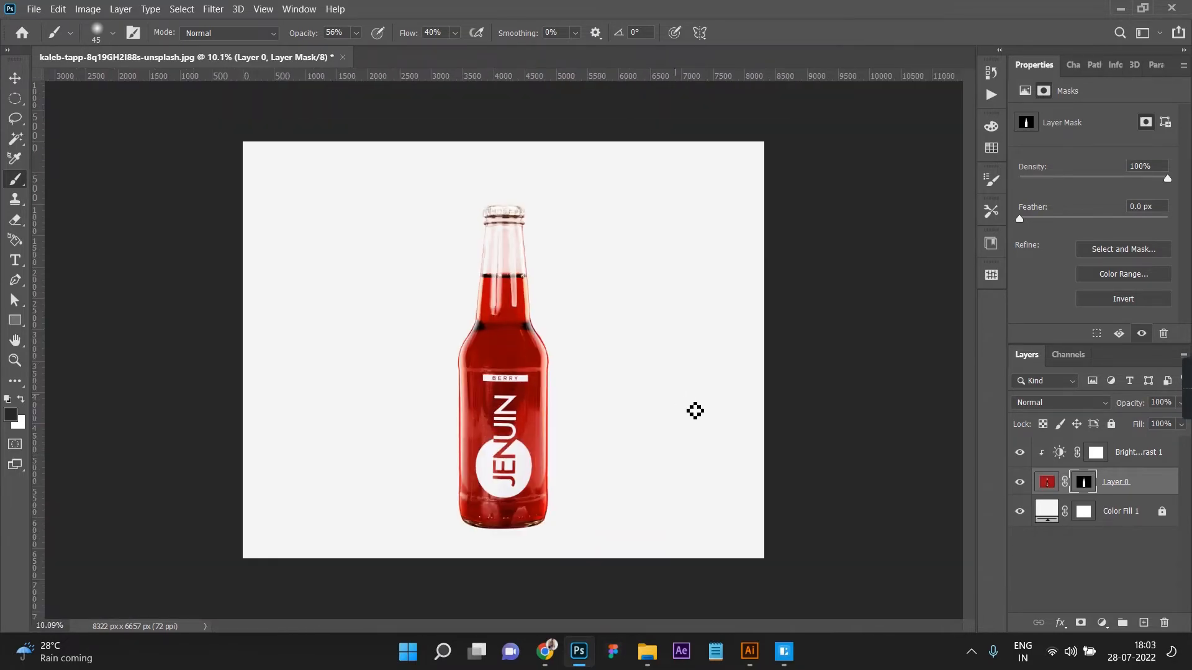
click(15, 77)
click(439, 415)
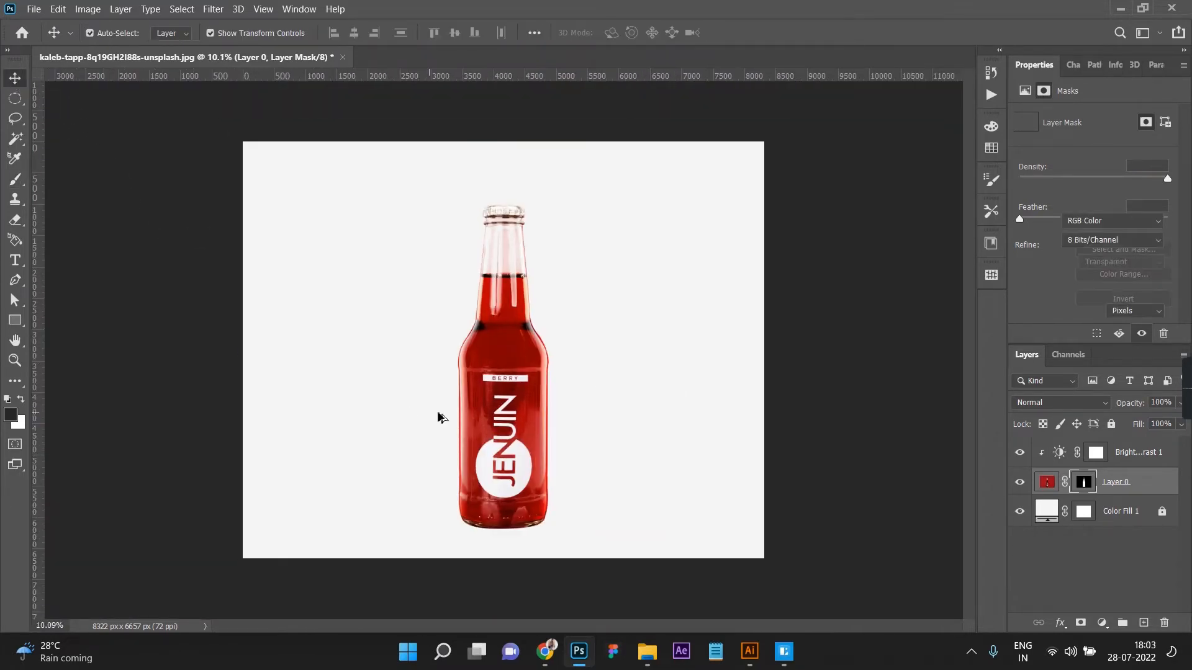
scroll(439, 416, down, 3)
scroll(438, 415, up, 3)
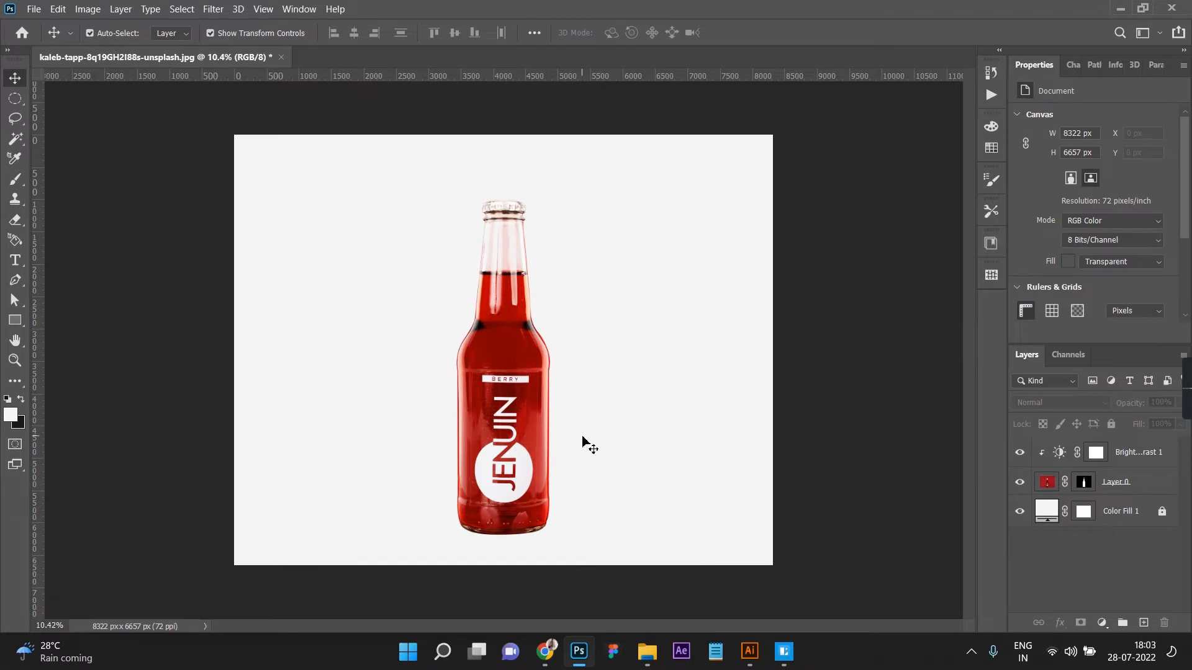
drag(618, 571, 335, 187)
click(808, 474)
click(1116, 491)
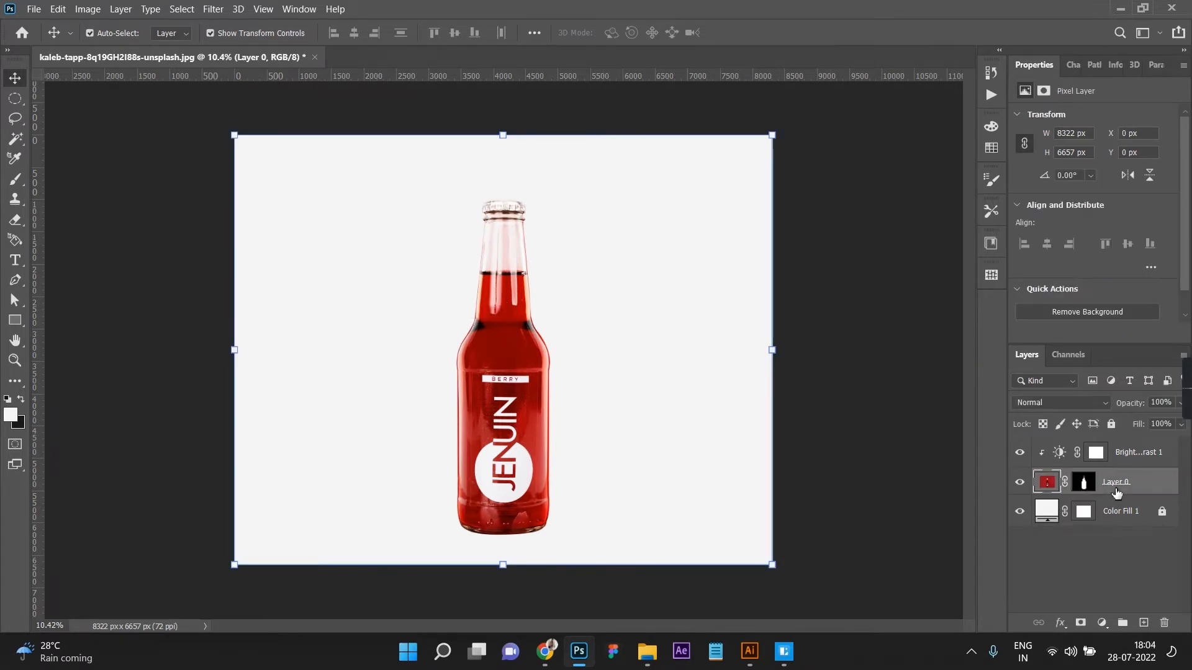
ctrl+click(1139, 453)
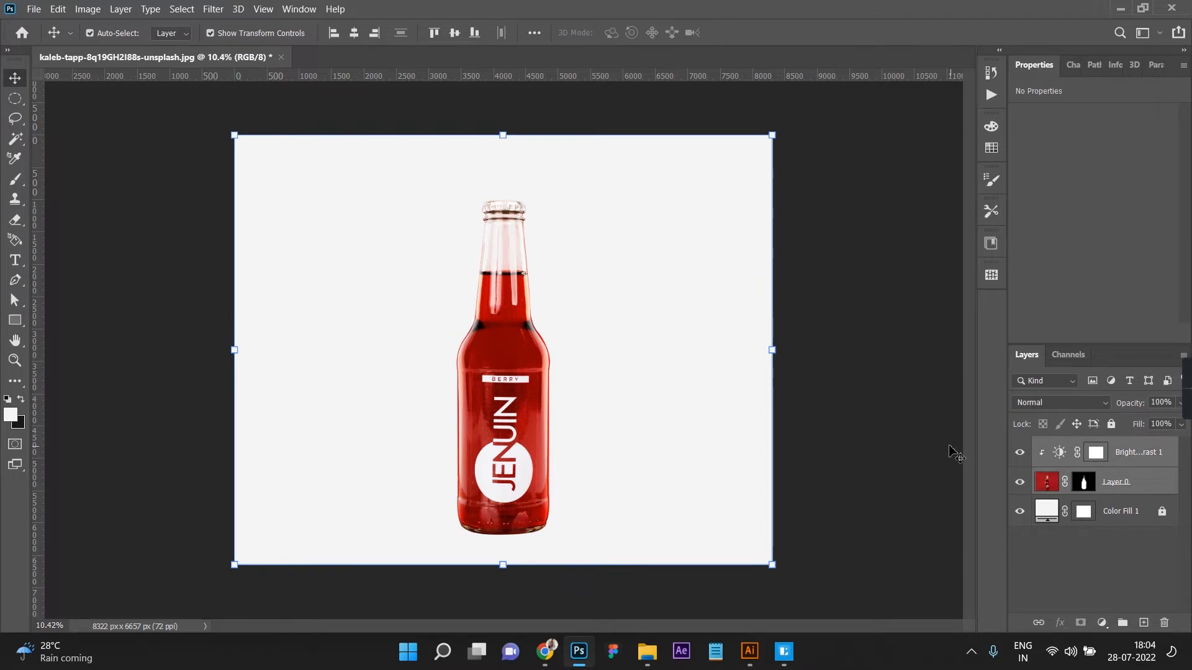
click(859, 422)
click(15, 98)
Step: Add a clipped Hue/Saturation adjustment directly above Layer 0, with saturation +7 and lightness +3
click(1136, 490)
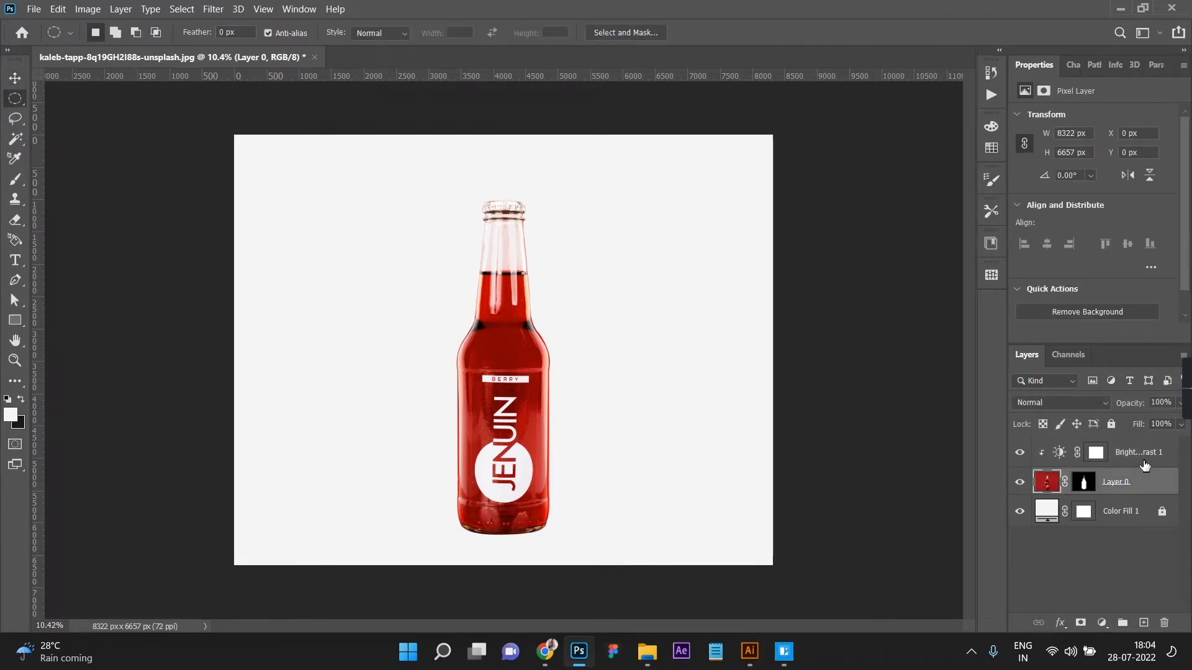
ctrl+click(1144, 462)
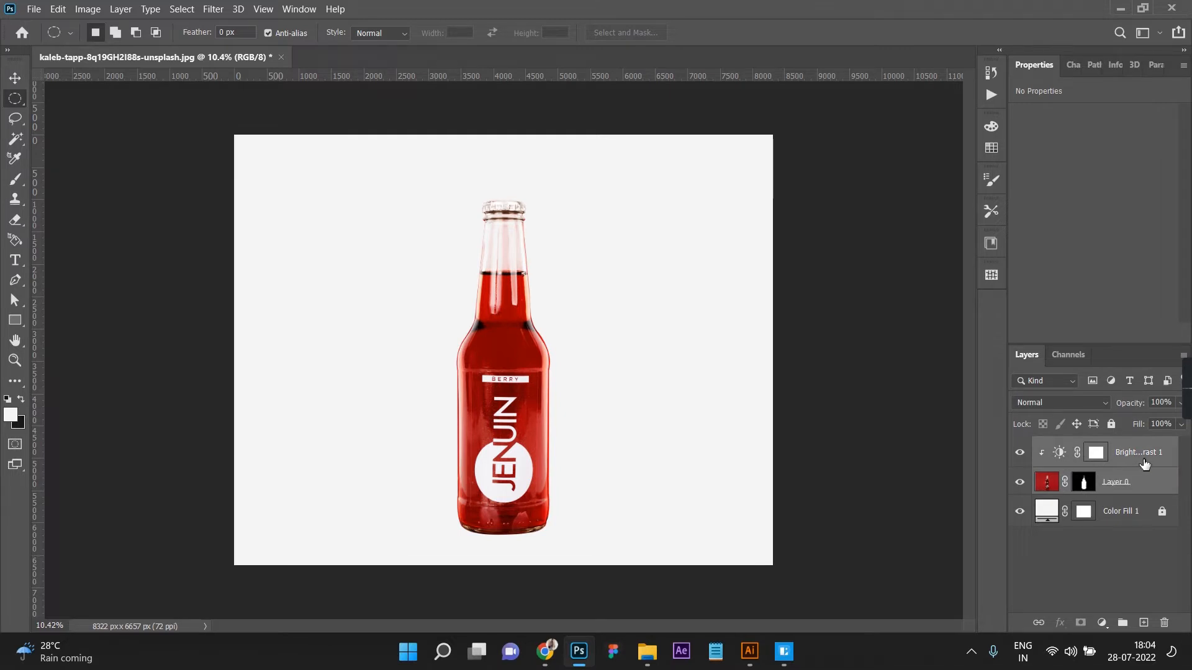
click(1136, 487)
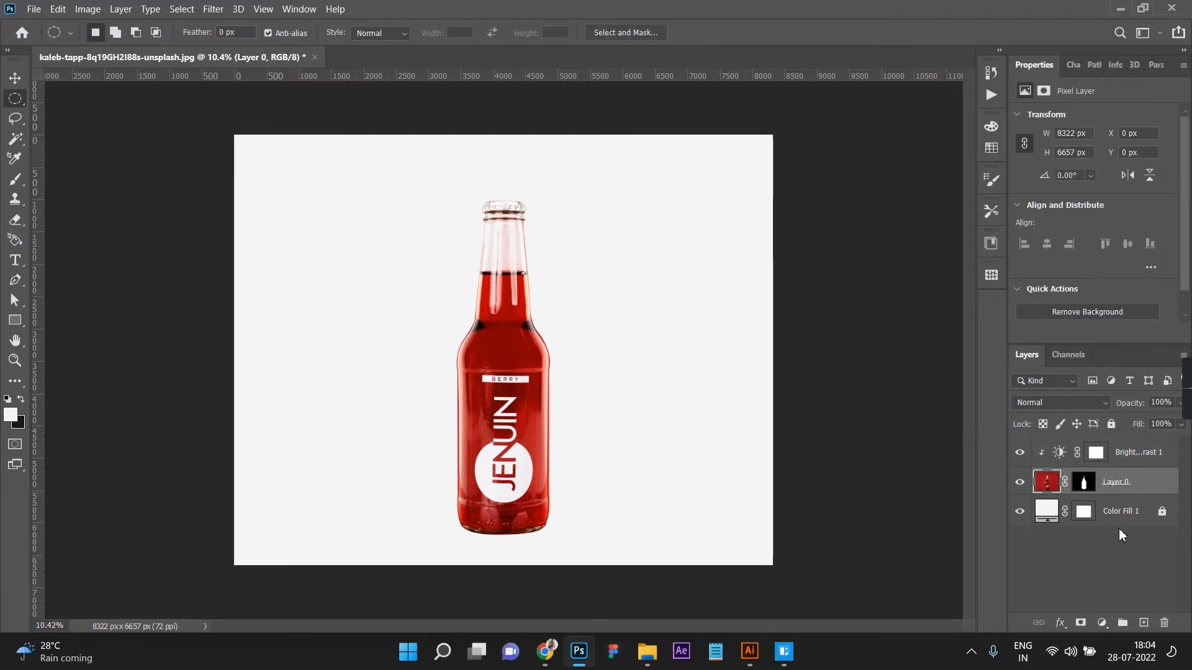
click(1101, 623)
click(1102, 473)
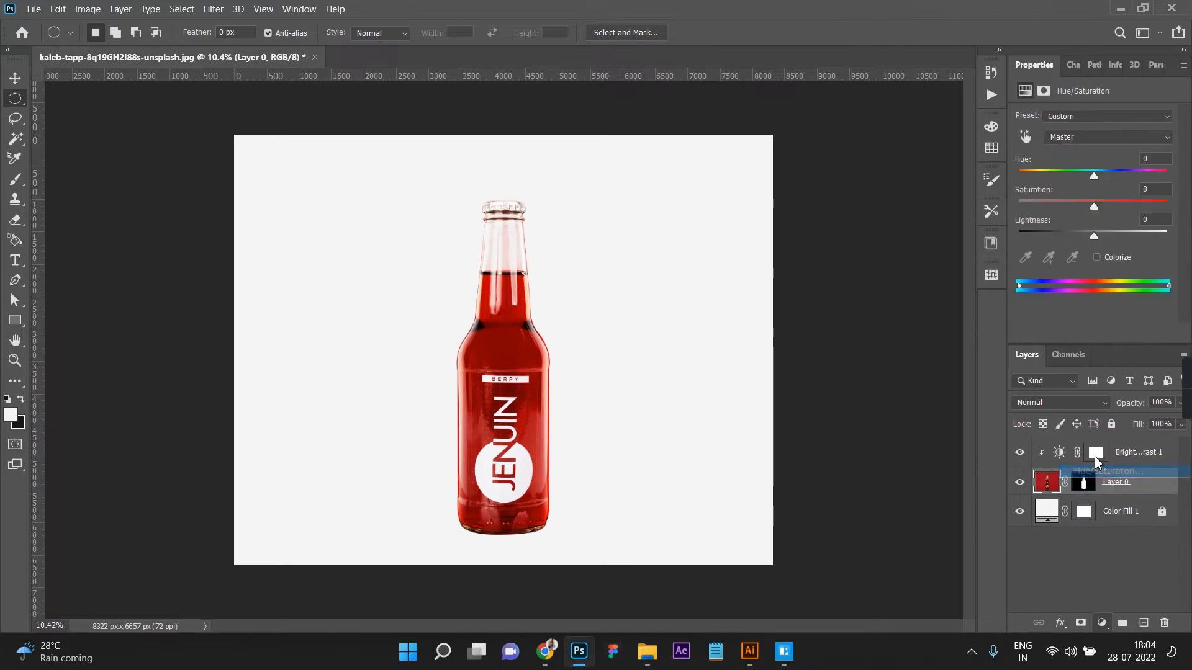
drag(1097, 208, 1097, 238)
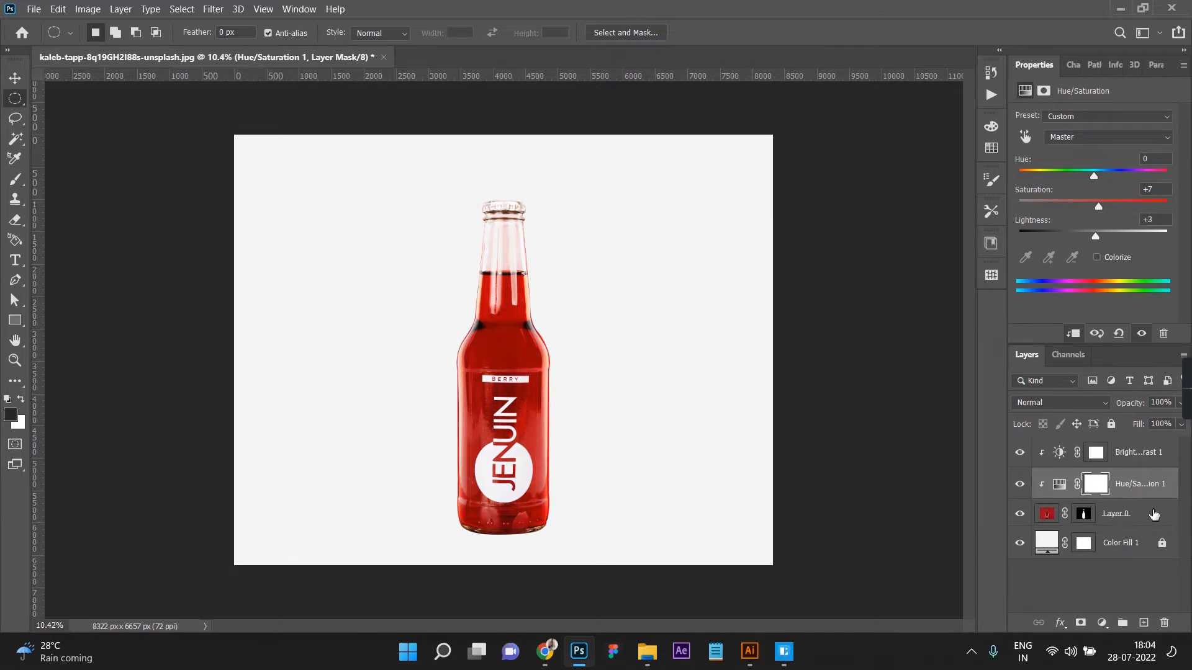
Step: Group Layer 0 with its Hue/Saturation and Brightness/Contrast adjustments and name the group Product
click(1154, 514)
shift+click(1144, 463)
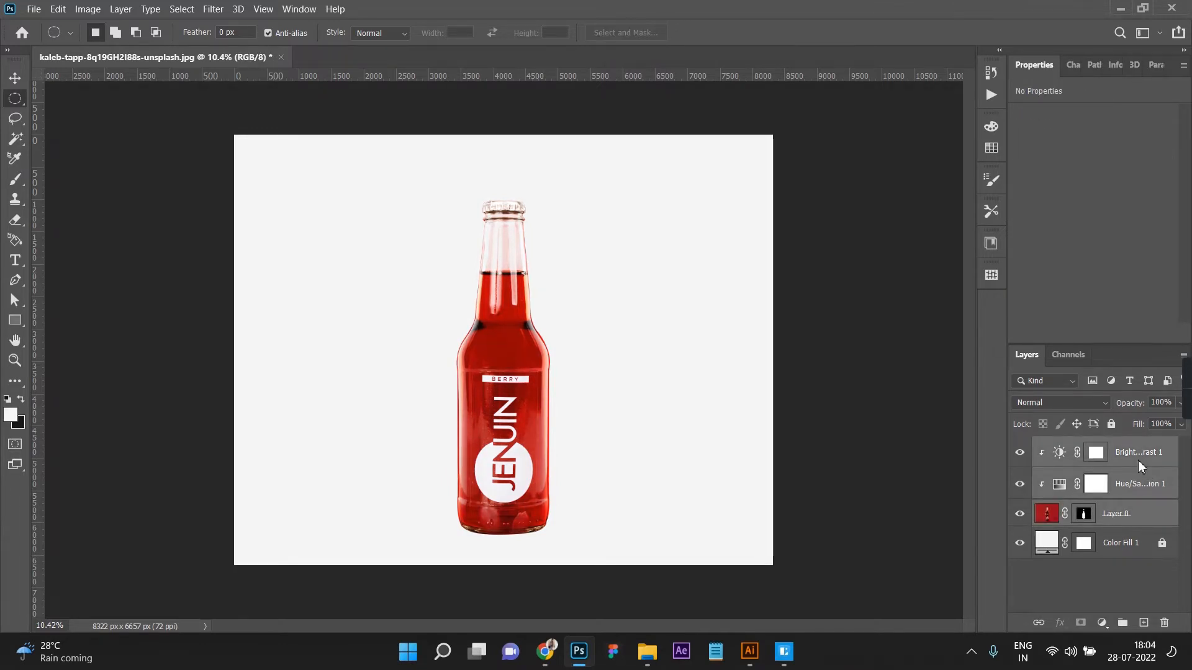
right_click(1138, 460)
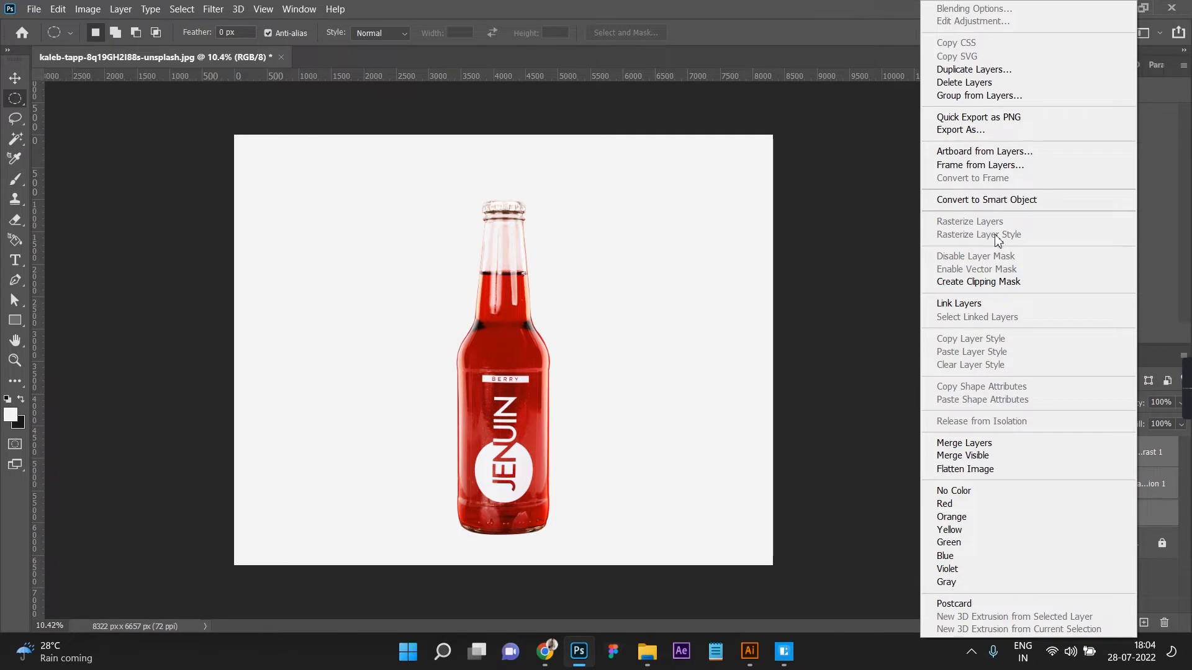
click(976, 95)
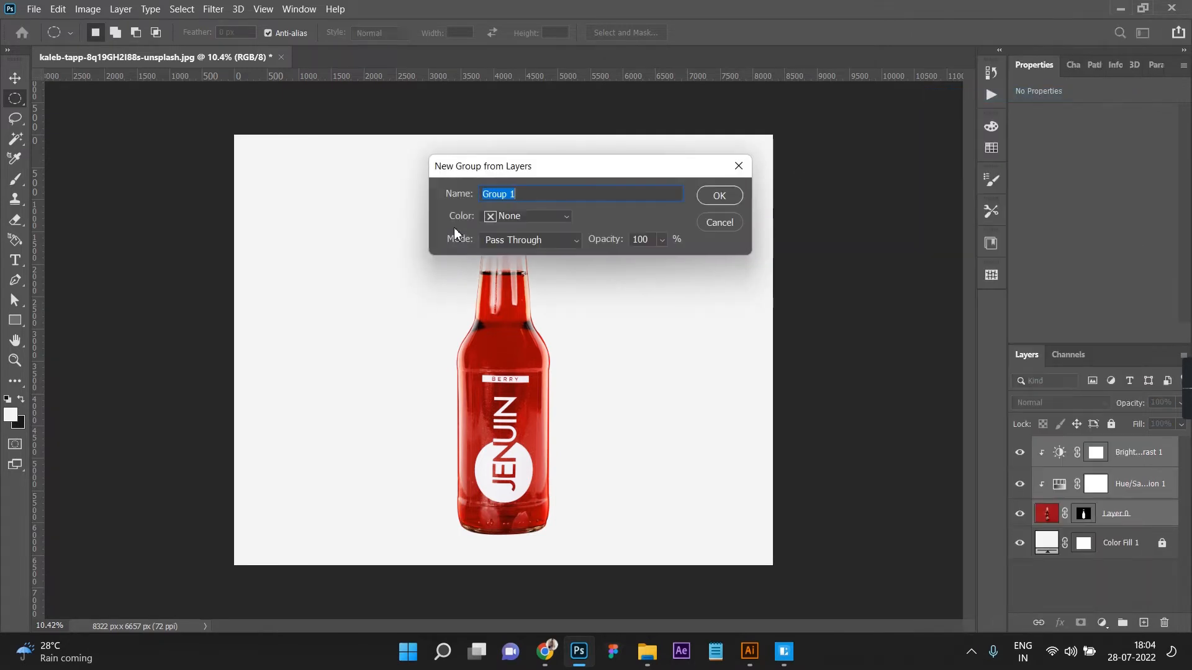
text(Product)
key(Return)
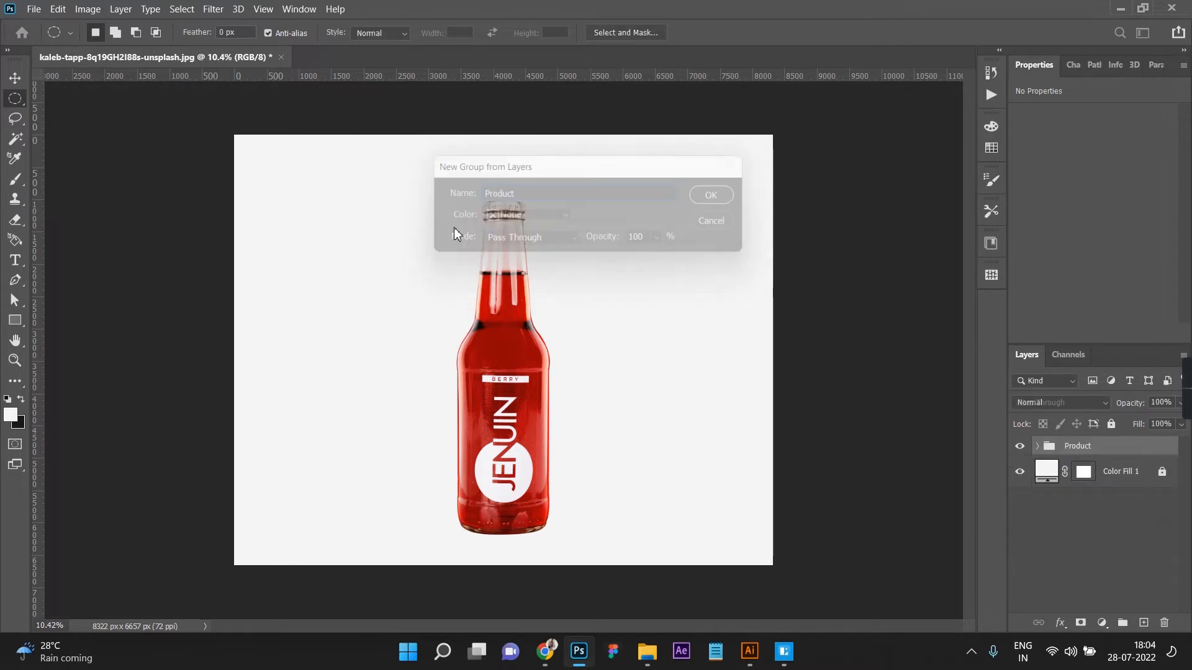
Step: Duplicate the Product group as Product Shadow and convert the copy to a smart object
right_click(1113, 447)
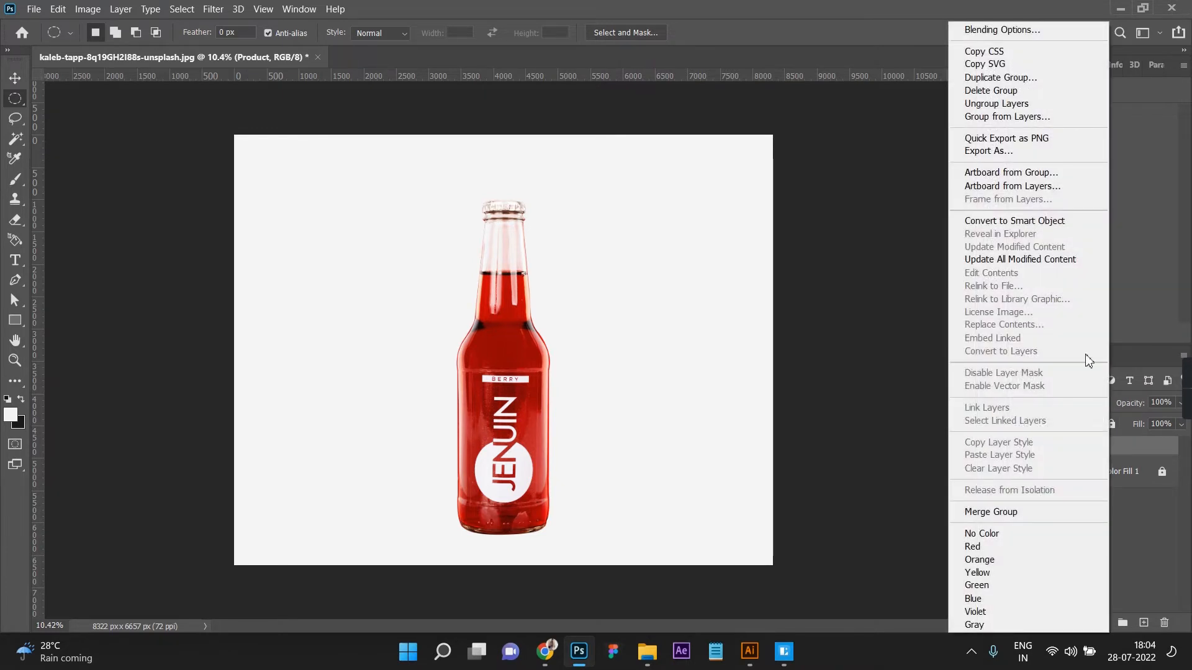
click(1000, 77)
click(581, 194)
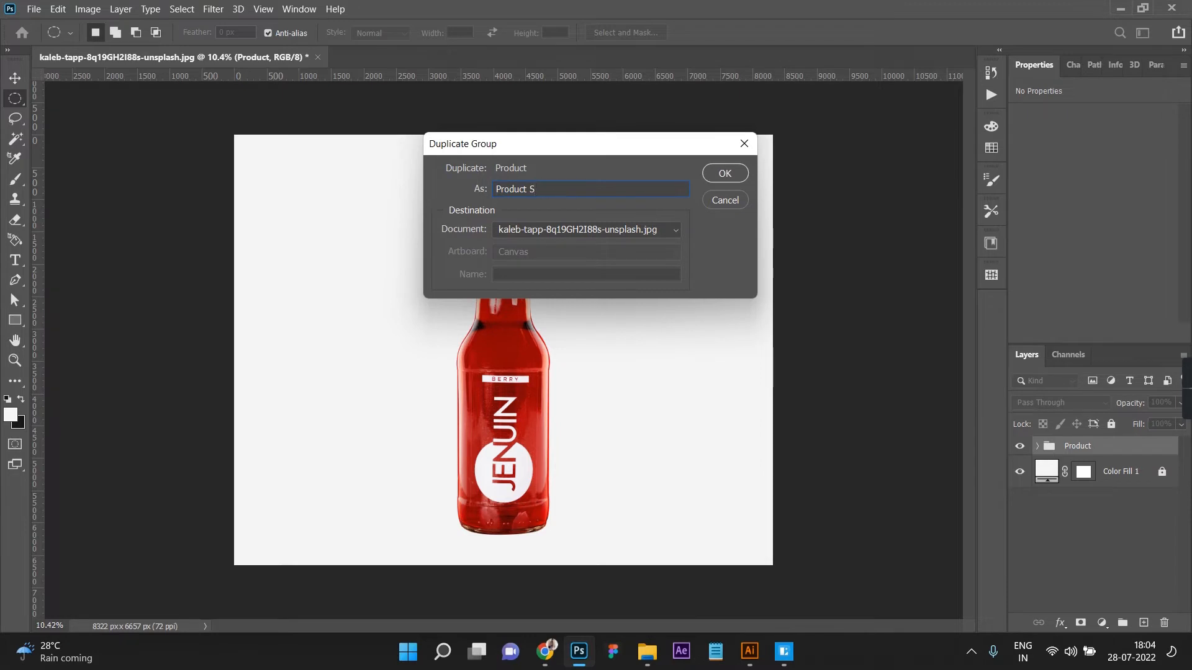
text(Shadow)
key(Return)
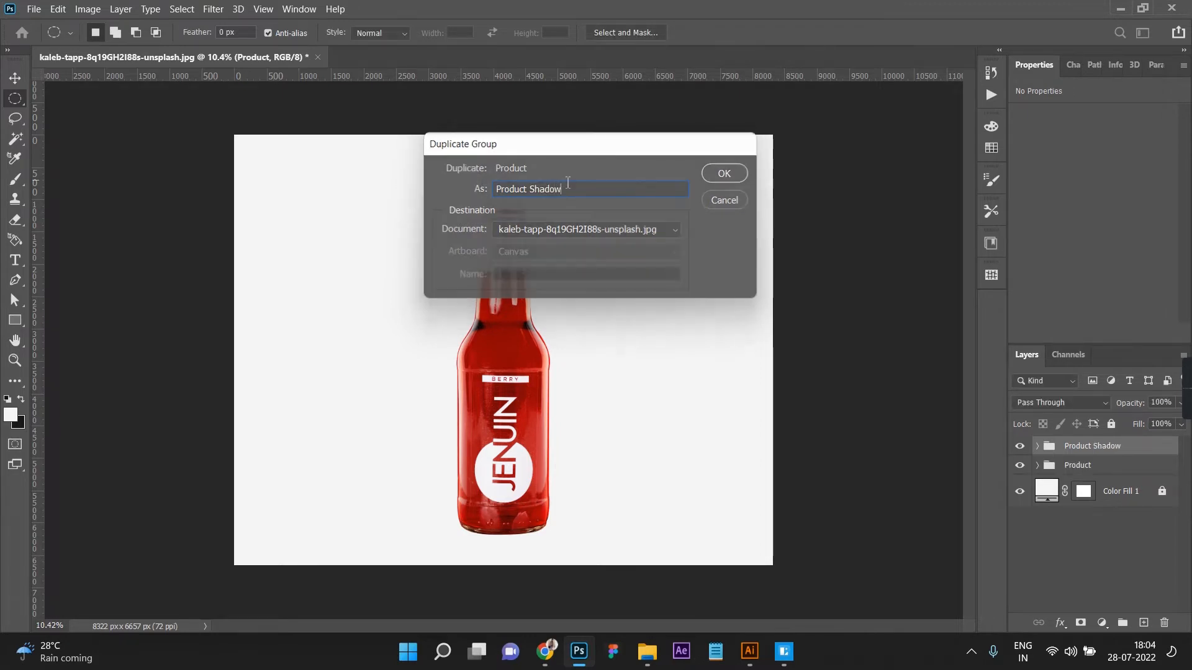
right_click(1143, 446)
click(1031, 222)
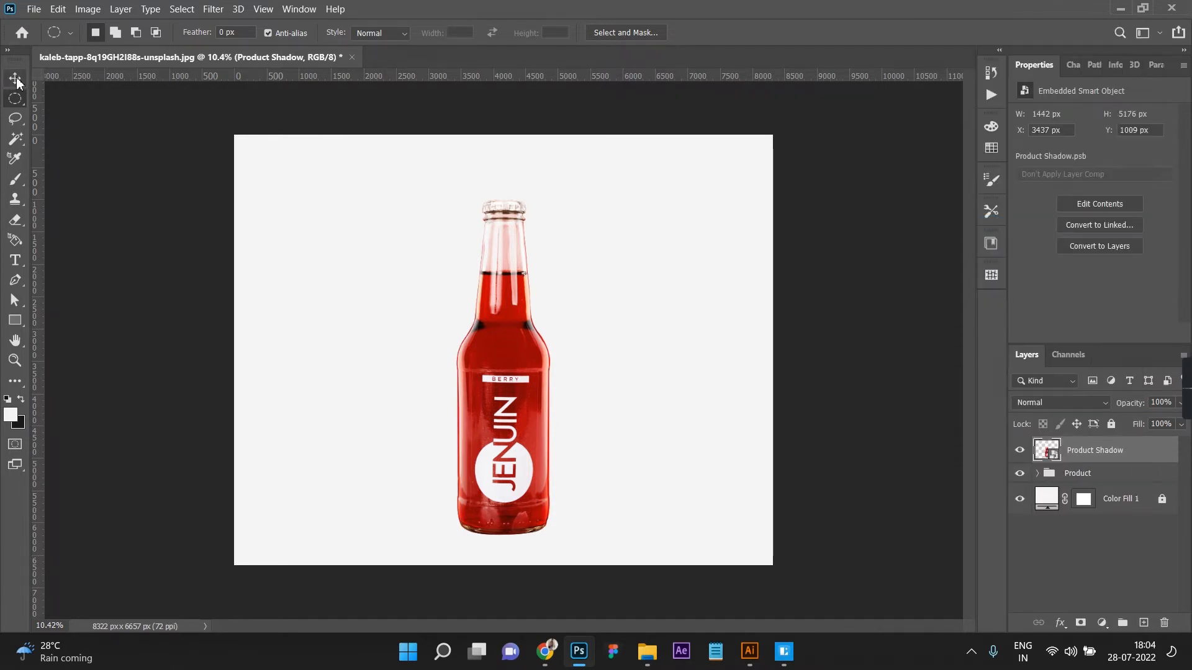
Step: Flip the Product Shadow copy vertically and move it straight down so its base meets the base of the bottle
key(v)
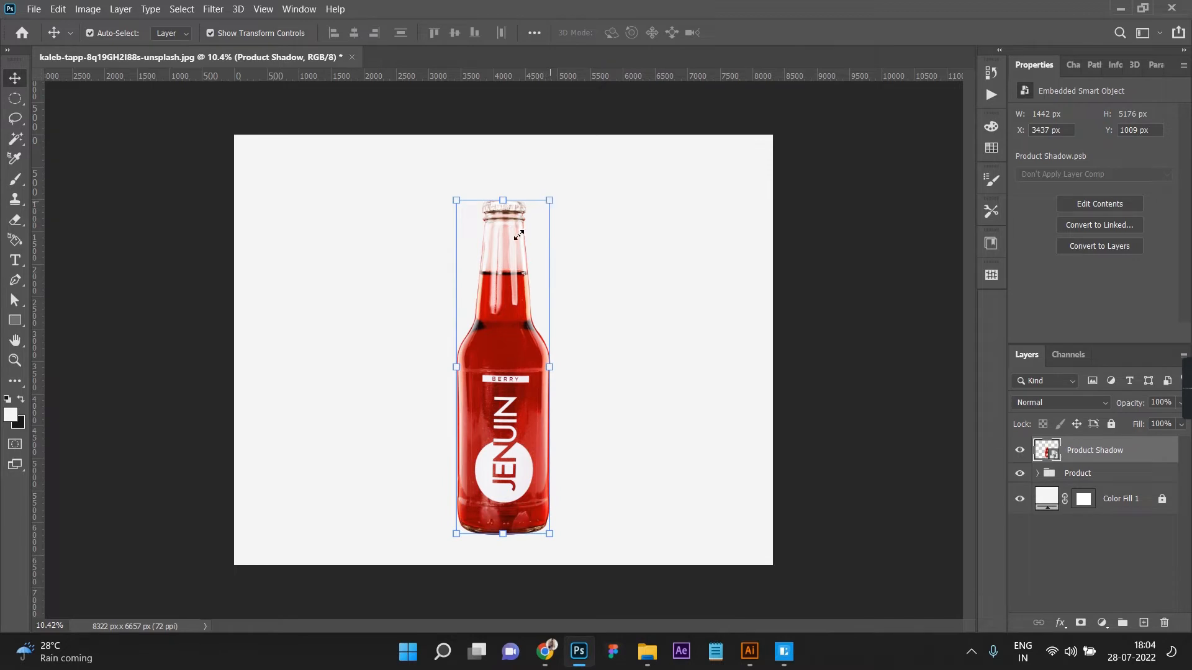
drag(518, 235, 517, 236)
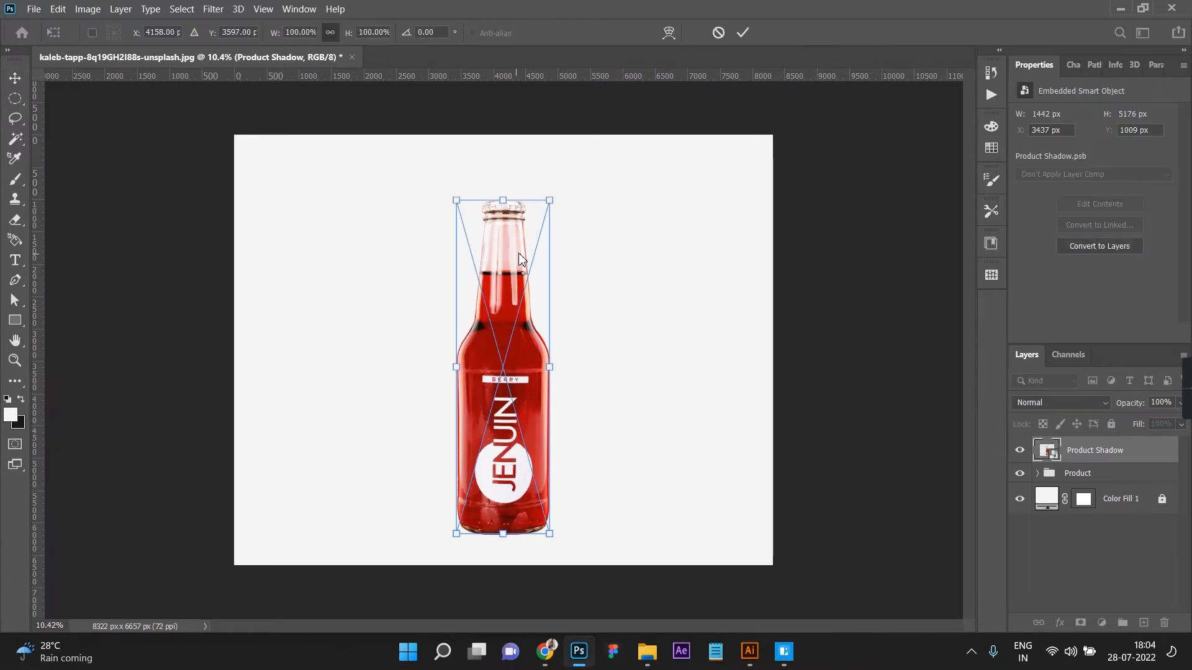
right_click(517, 254)
click(561, 506)
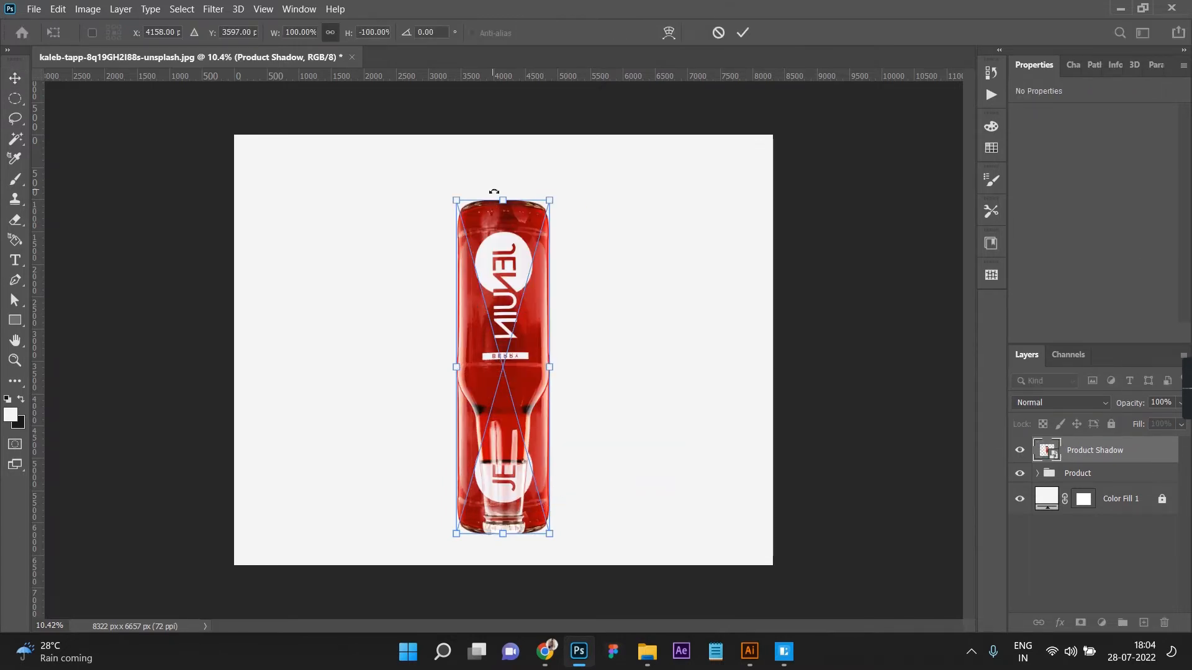
drag(511, 236, 486, 564)
scroll(492, 566, down, 1)
scroll(492, 567, up, 7)
scroll(738, 359, down, 2)
scroll(748, 356, down, 1)
drag(505, 529, 526, 546)
Step: Warp the reflection's upper edge, raising both corners and lowering the curve handles to follow the bottle's rounded base
right_click(527, 546)
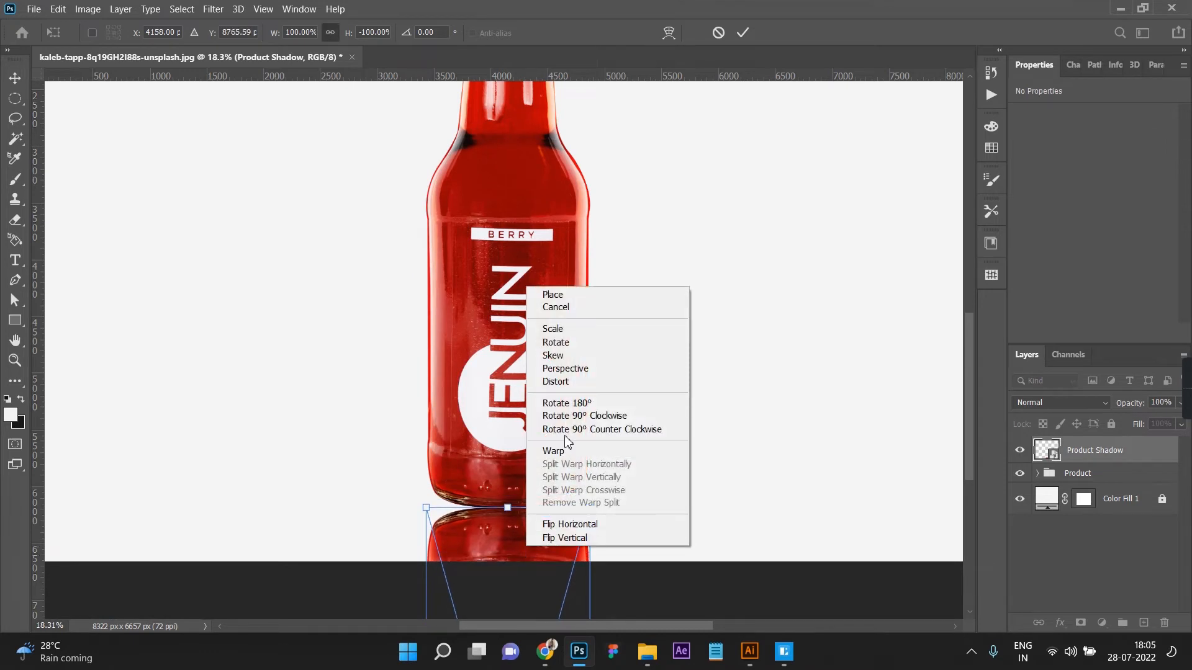
click(558, 452)
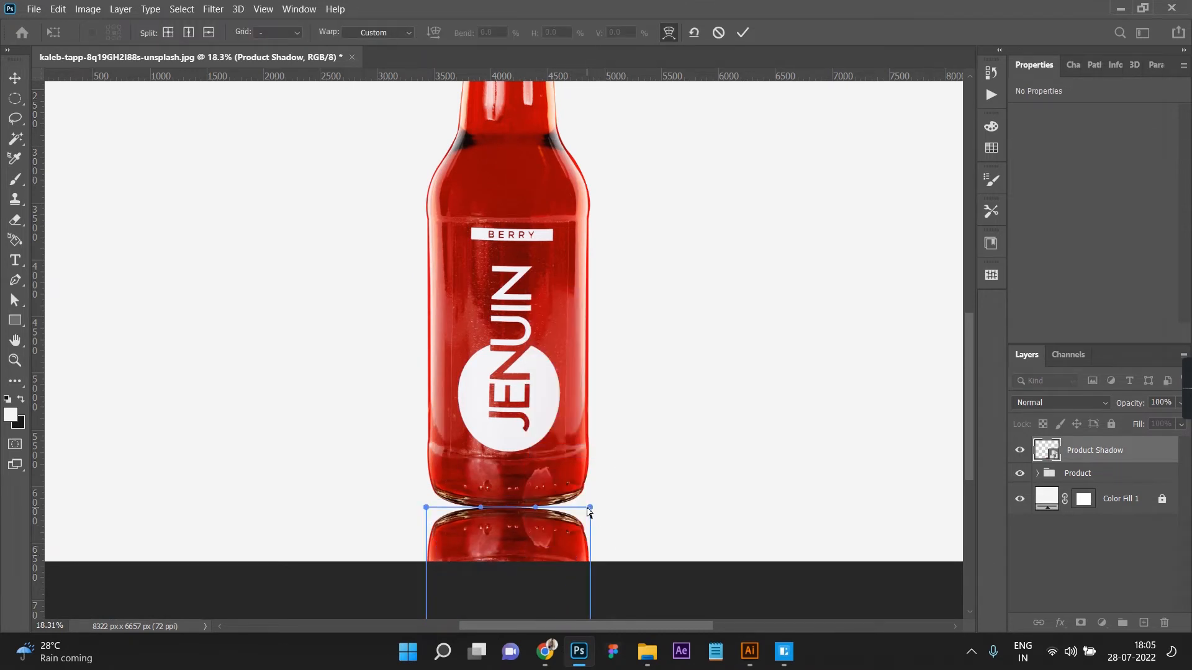
drag(590, 510, 590, 483)
drag(426, 508, 427, 480)
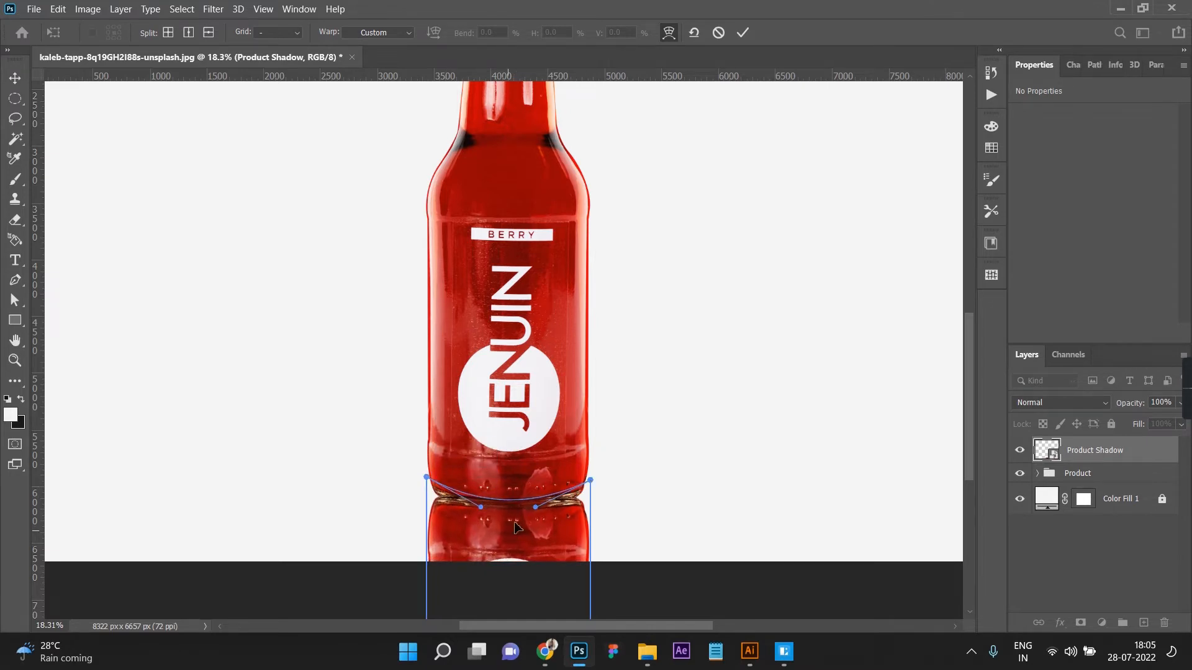
drag(536, 507, 535, 516)
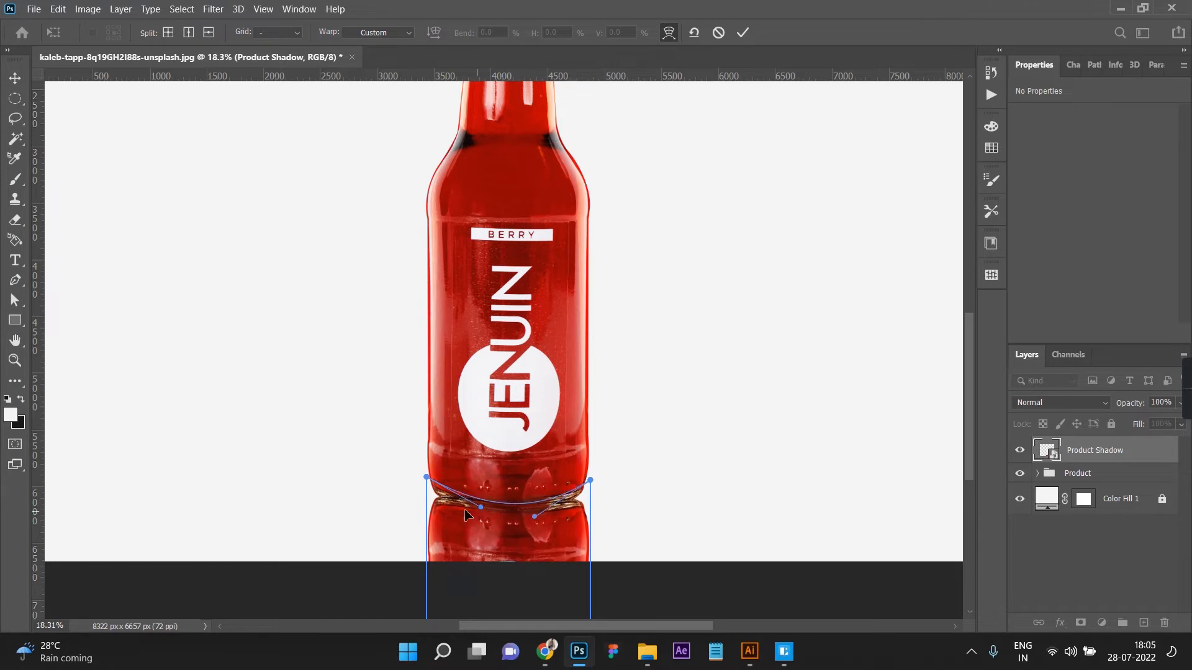
drag(480, 507, 480, 512)
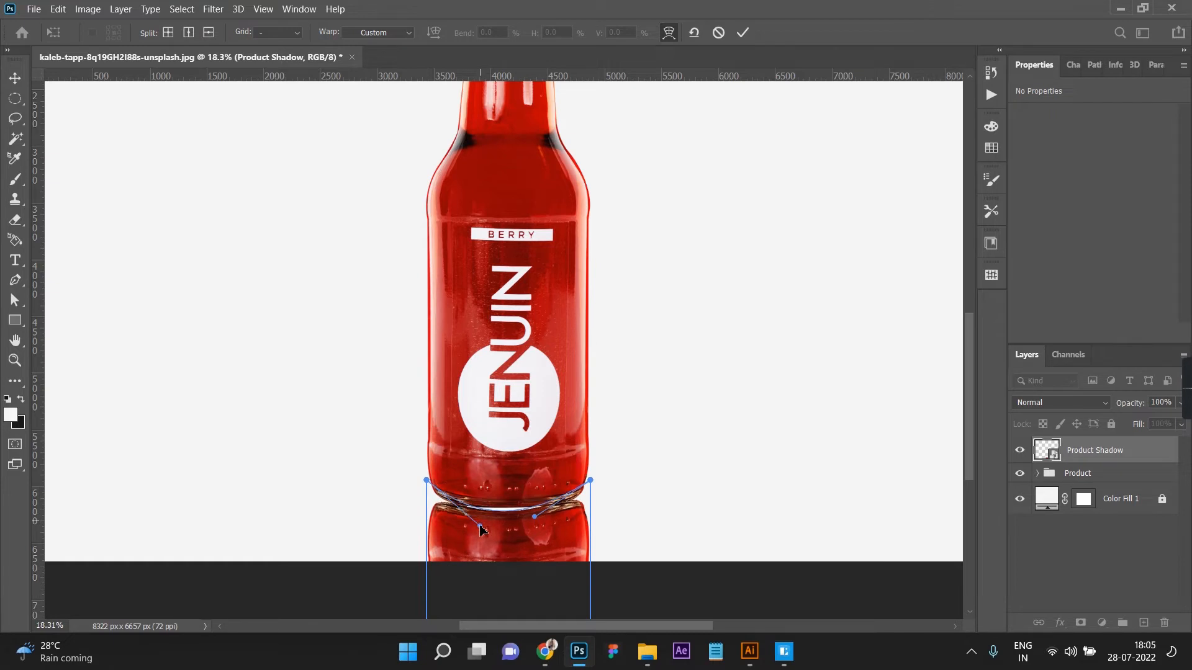
Step: Split the warp vertically at the middle of the reflection's upper edge, fit the new point to the bottle's base, and commit the transform
drag(534, 517, 536, 514)
alt+click(512, 511)
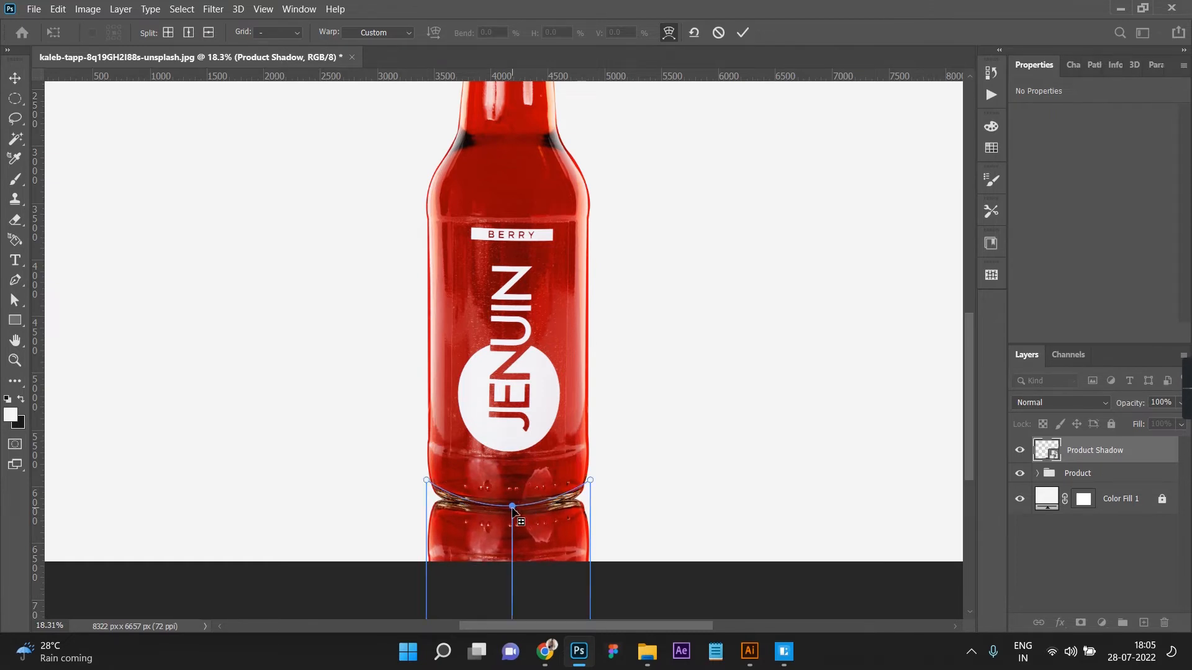
drag(514, 506, 511, 505)
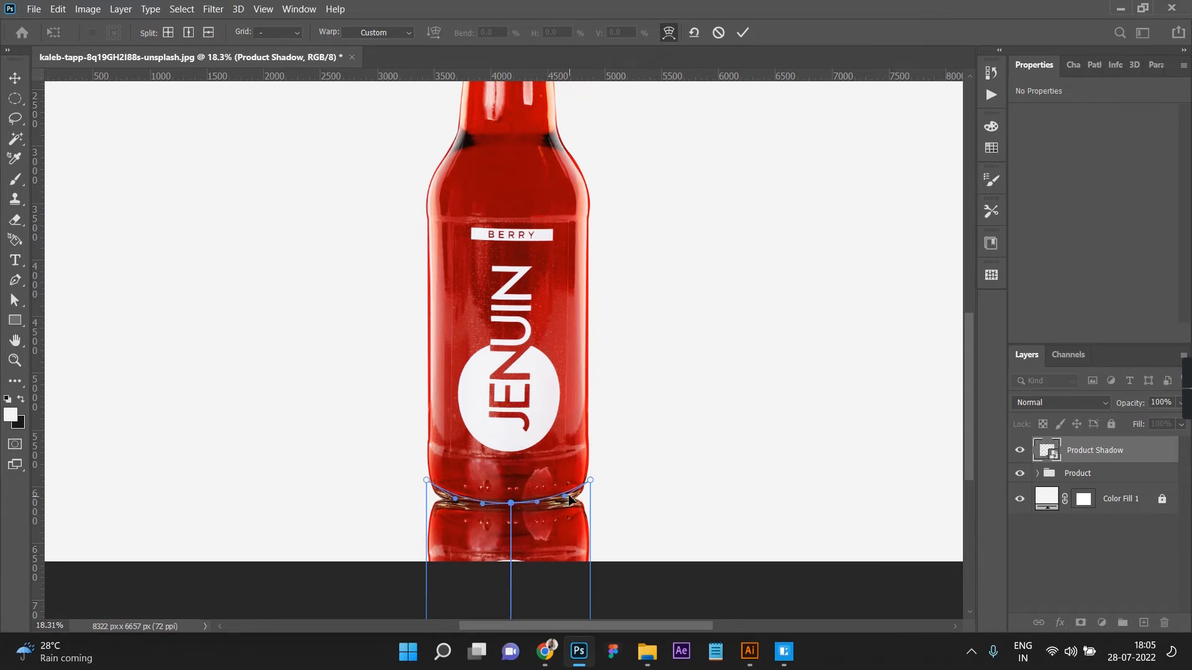
click(742, 33)
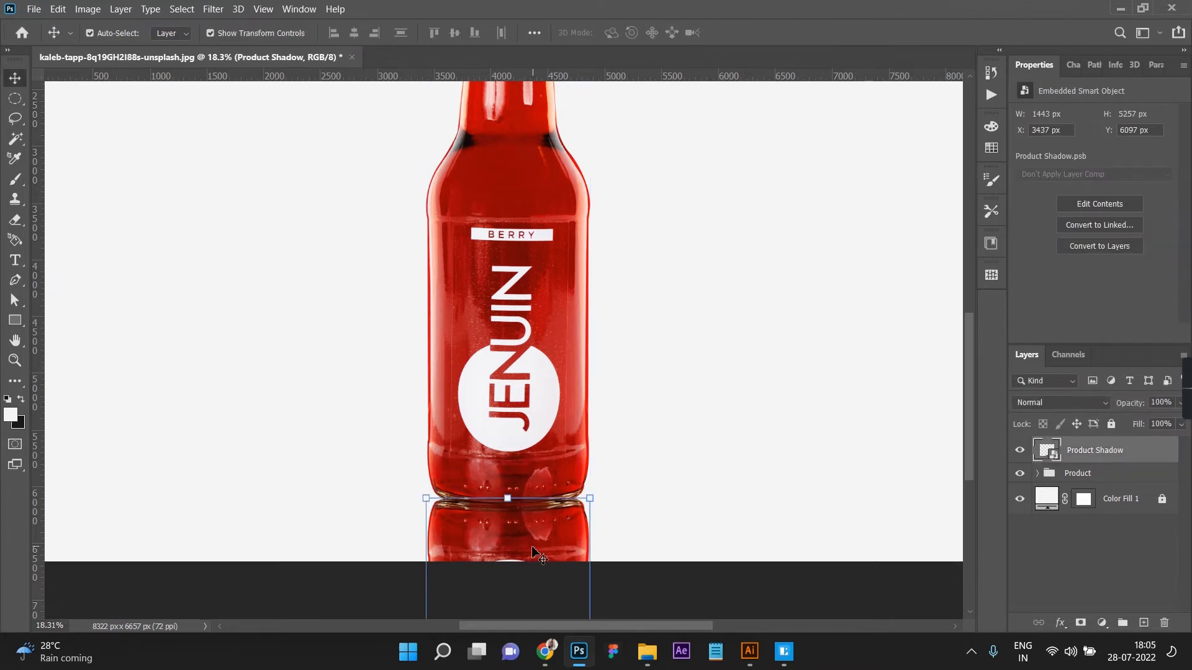
Step: Apply a Motion Blur to the reflection with an angle of 0° and a distance of 106 pixels
click(213, 8)
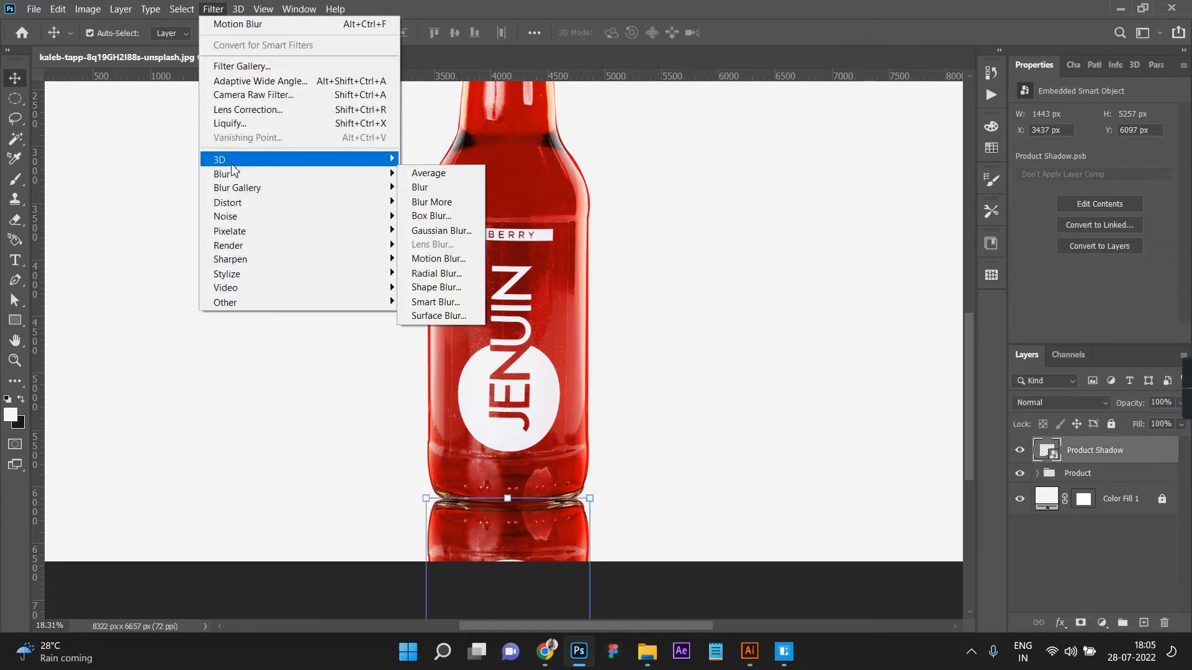
mouse_move(354, 176)
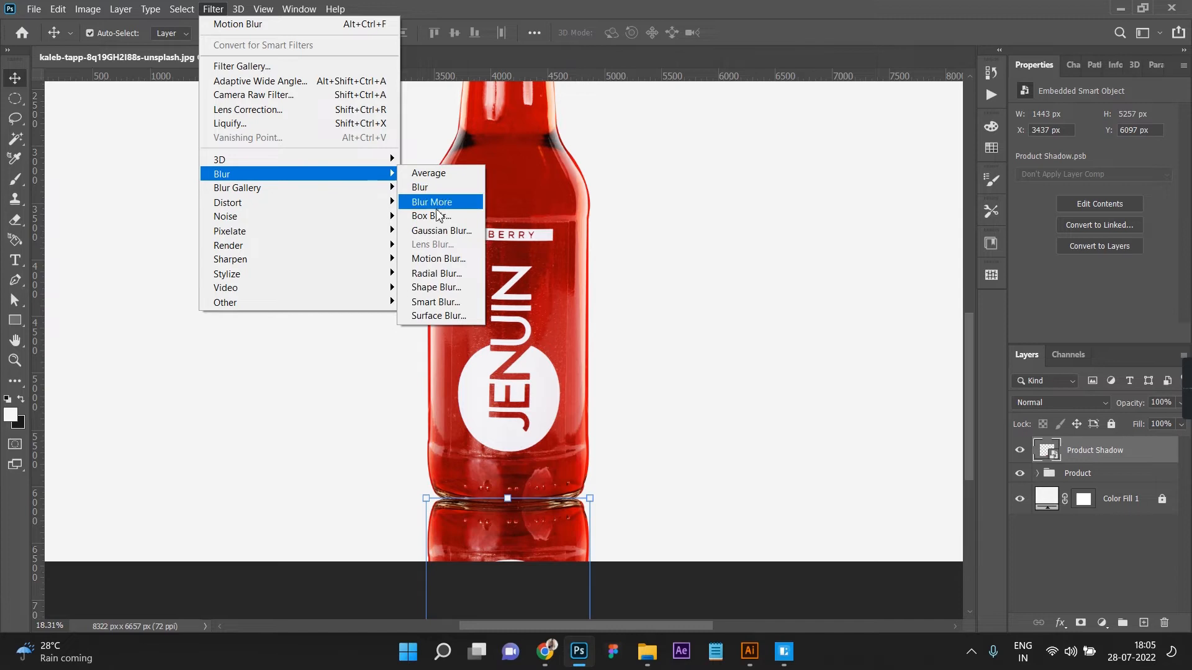
click(425, 259)
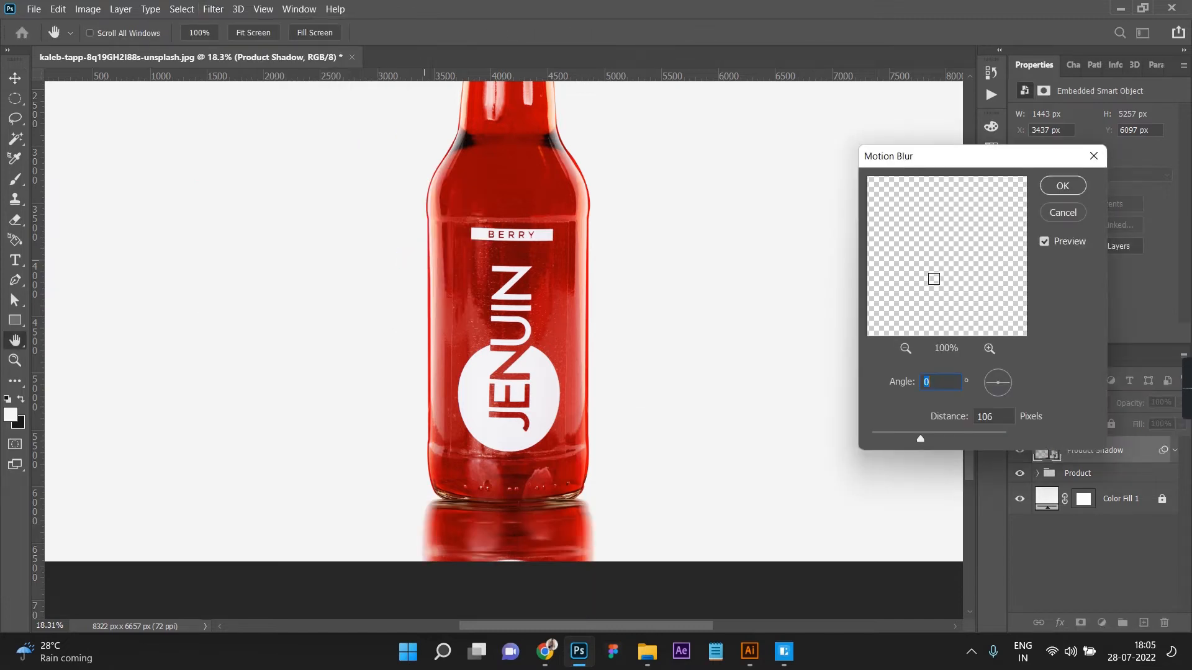
click(1045, 186)
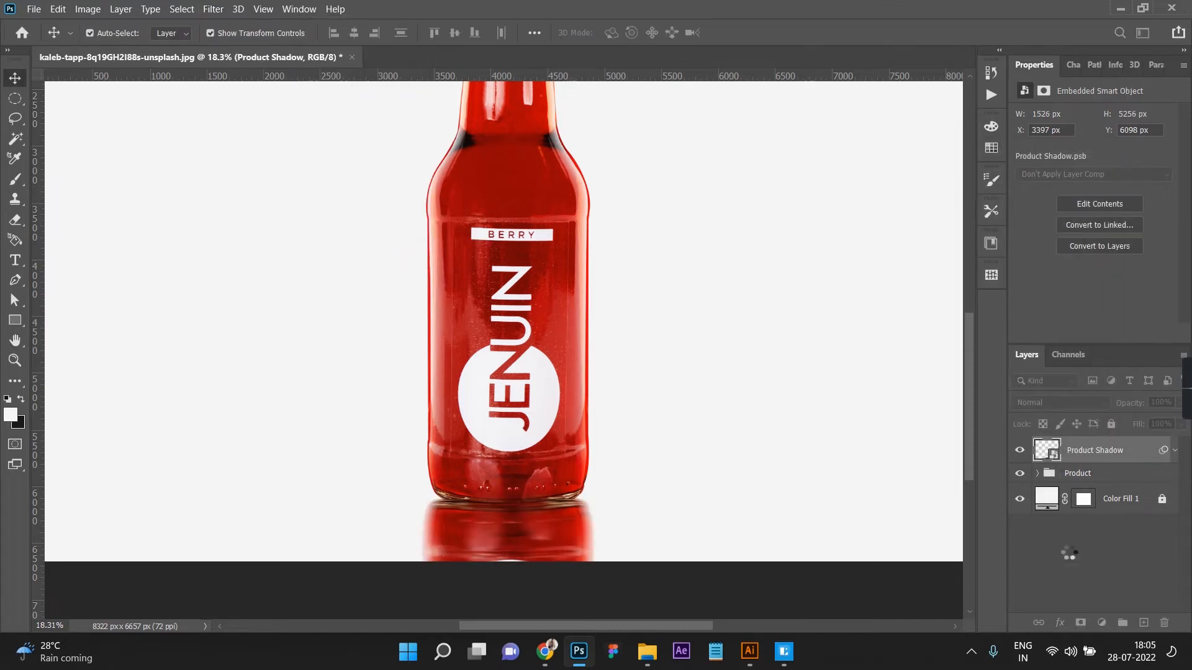
Step: Add a white layer mask to the Product Shadow reflection layer
scroll(675, 410, down, 3)
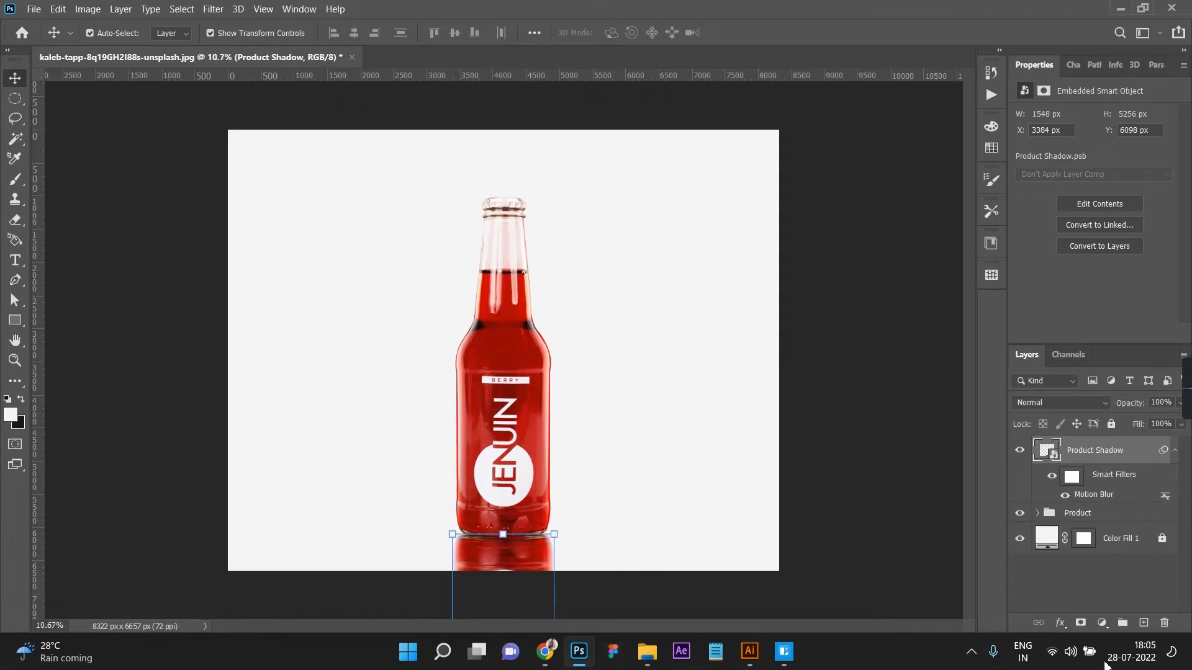
click(1080, 622)
scroll(702, 532, up, 1)
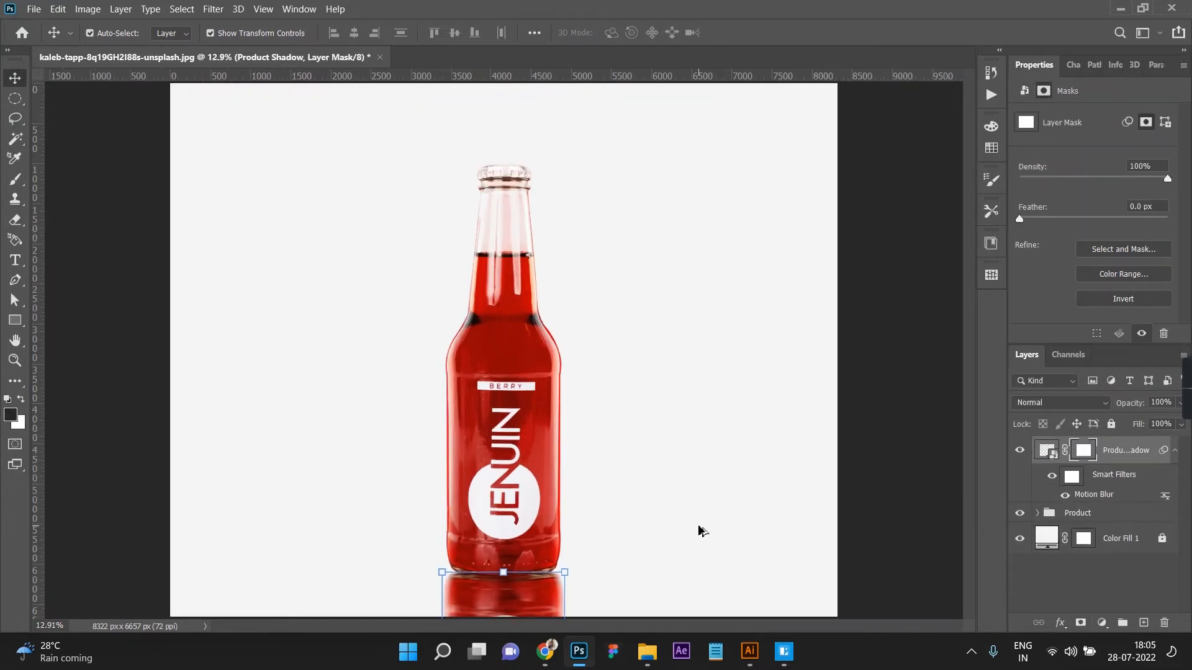
scroll(663, 398, down, 2)
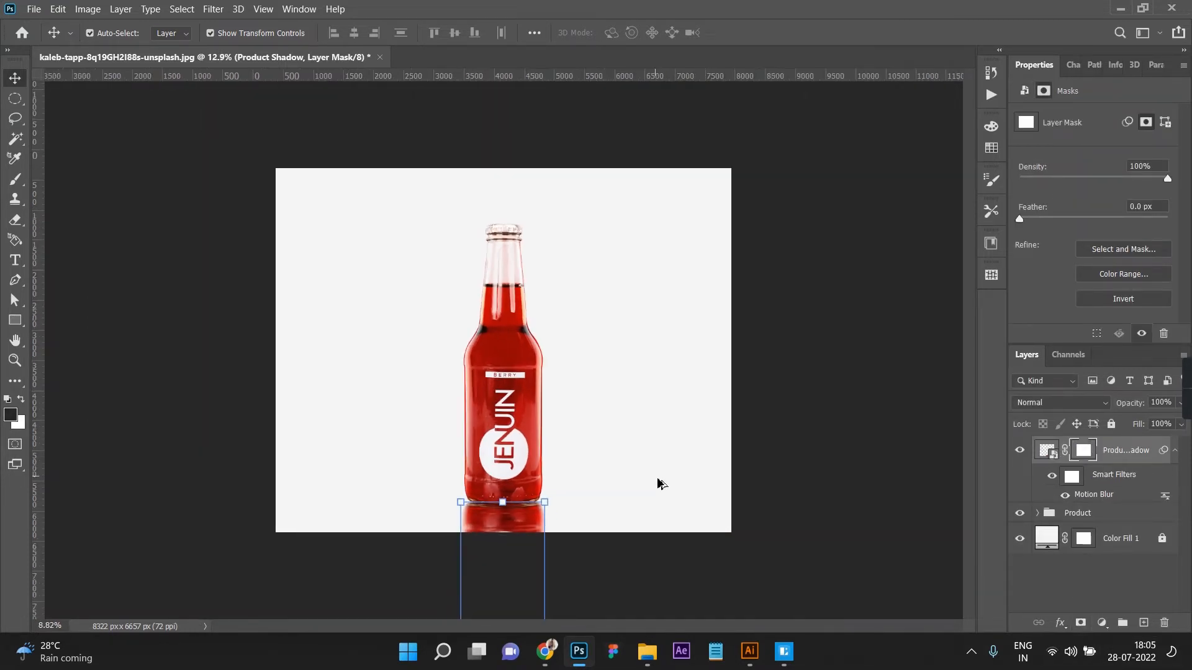
Step: Fade out the reflection's lower part with a linear black-to-white gradient on the Product Shadow layer mask, running upward to the bottle's base
click(585, 561)
click(1084, 452)
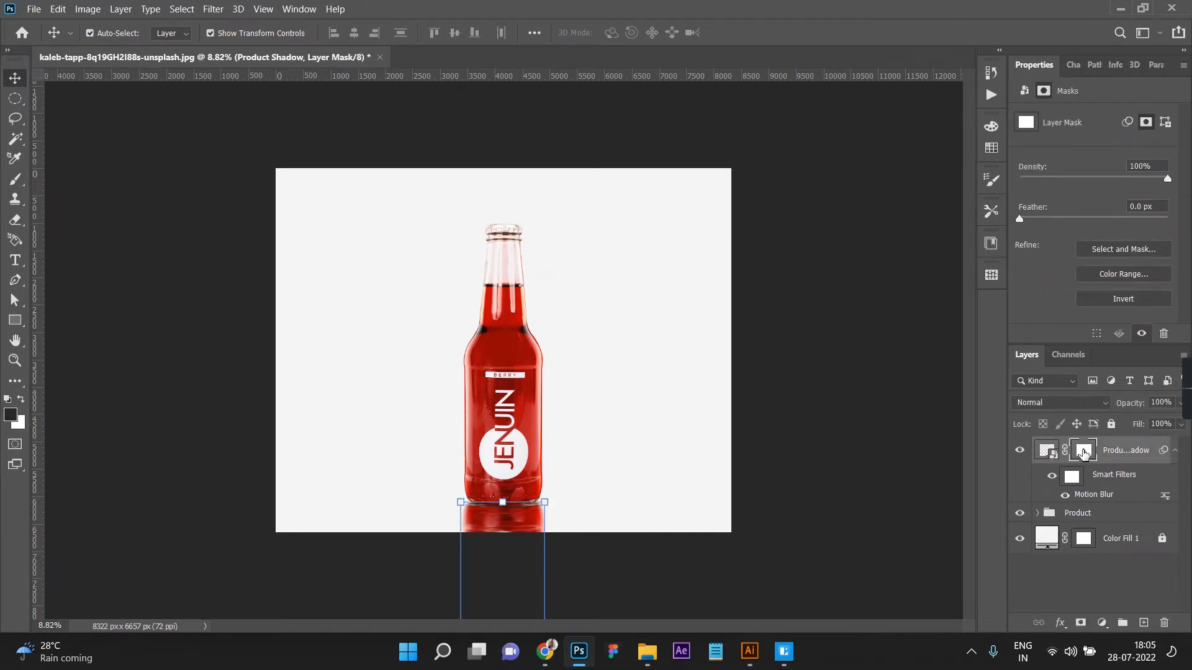
key(g)
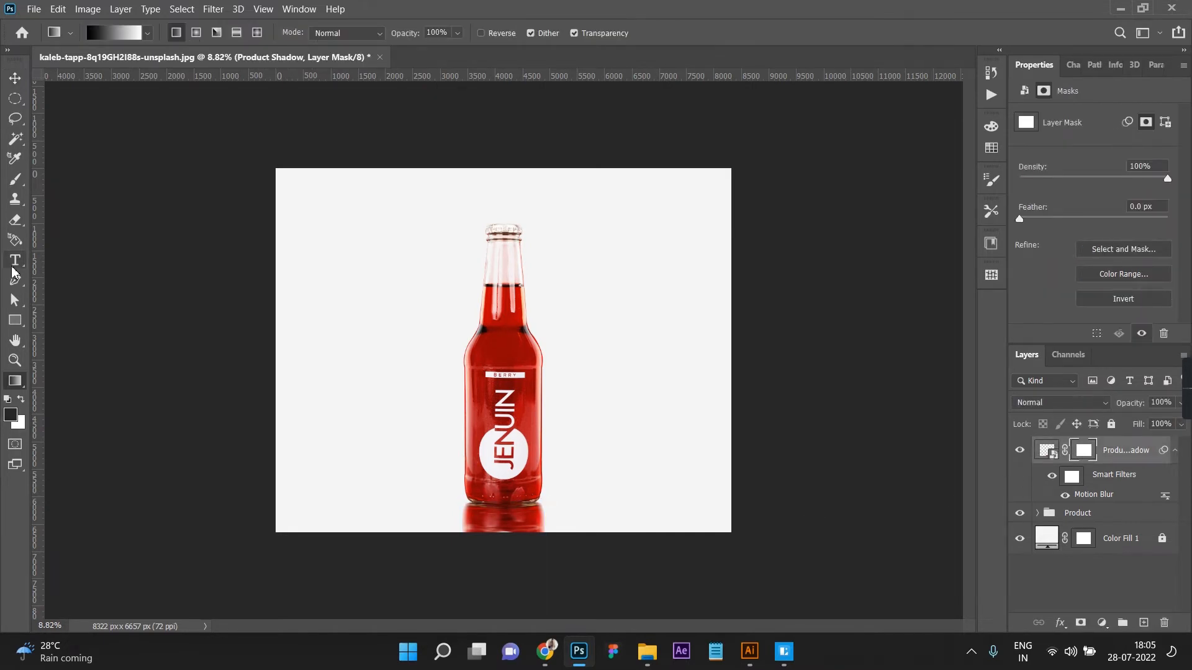
click(19, 382)
click(74, 565)
drag(496, 576, 506, 496)
drag(495, 380, 495, 380)
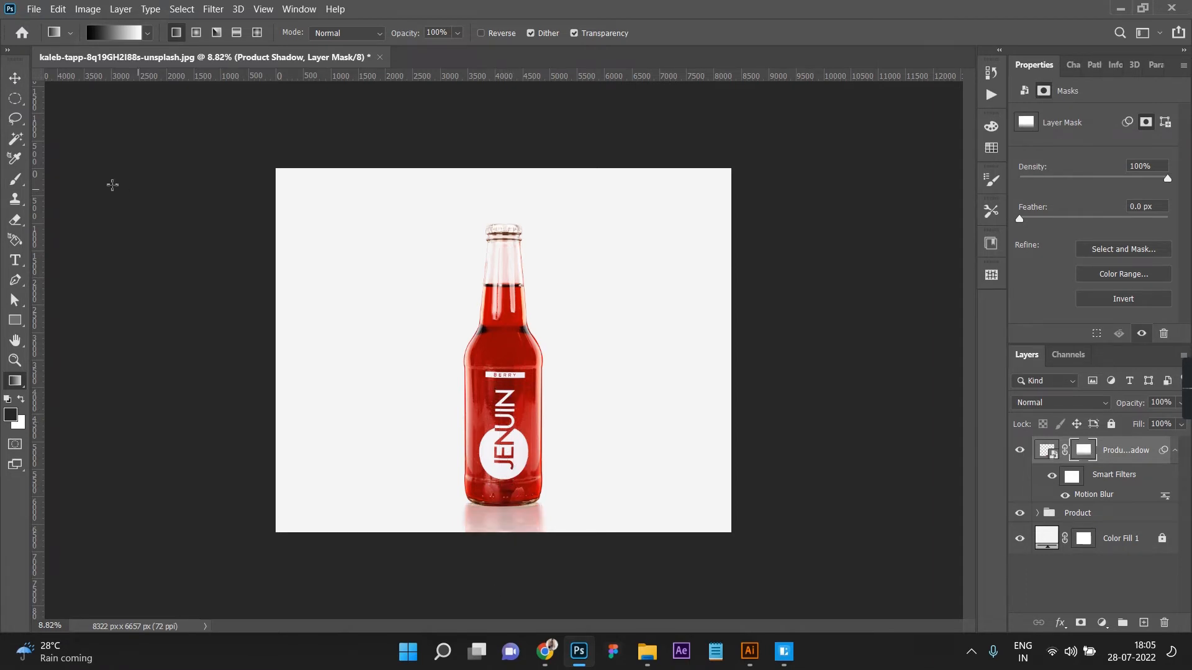
click(13, 80)
click(258, 346)
Step: Draw a flat elliptical selection about 1825 px wide and 184 px high across the bottle's neck
scroll(604, 564, up, 3)
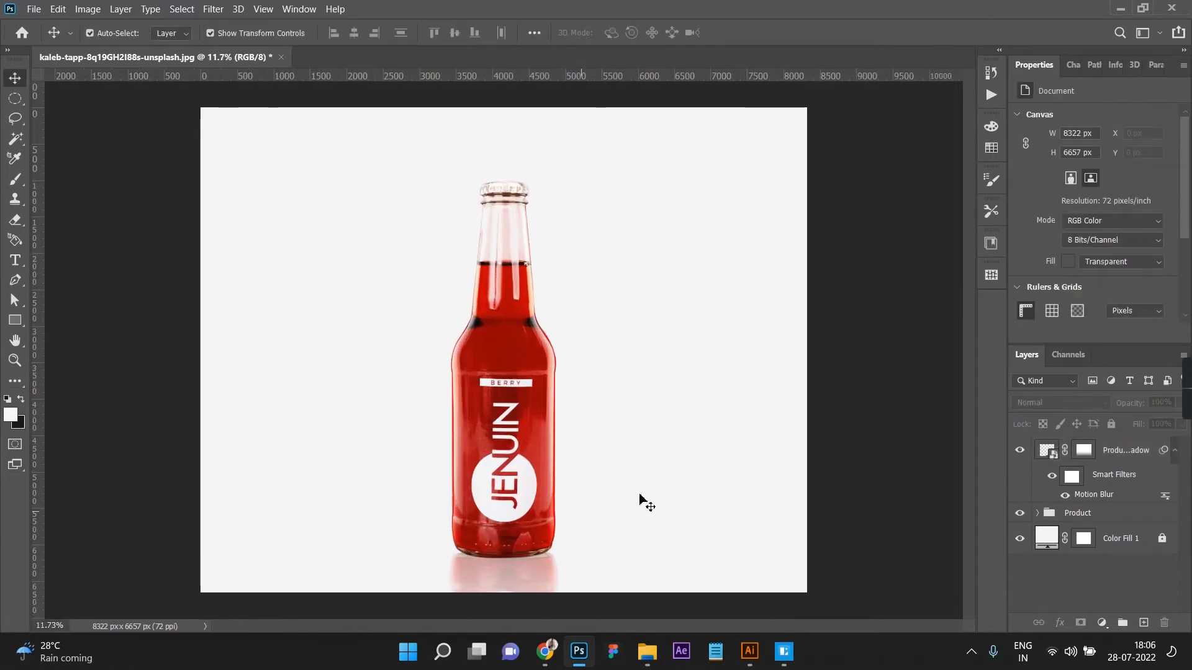
scroll(518, 471, up, 2)
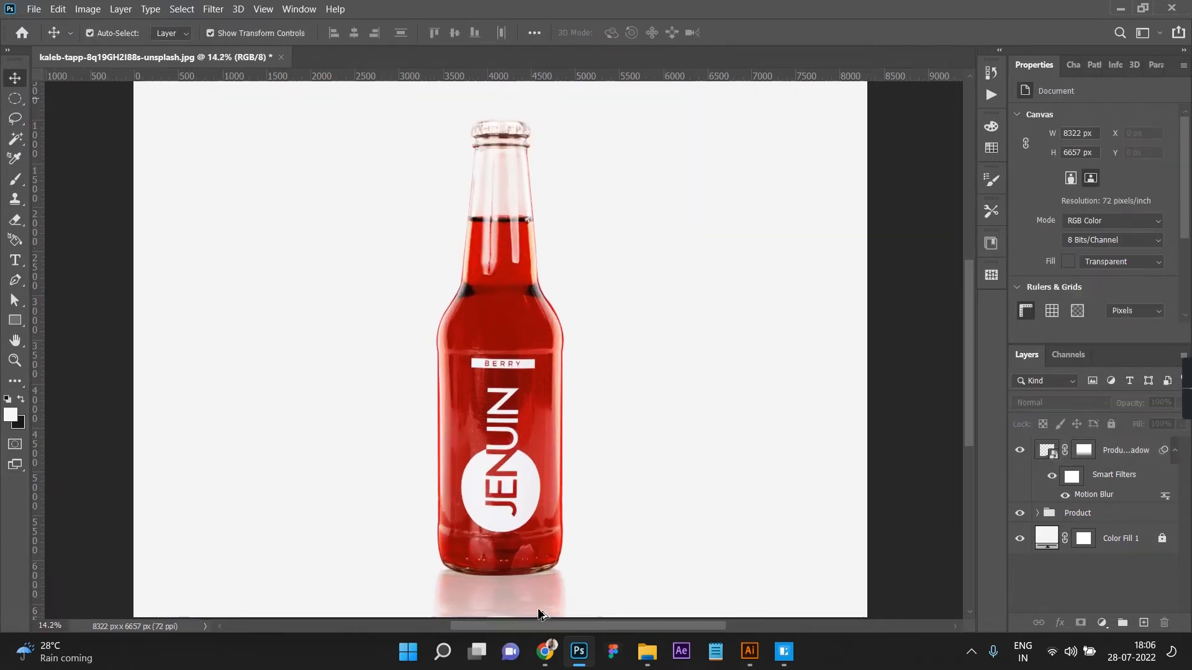
click(15, 97)
drag(386, 167, 548, 183)
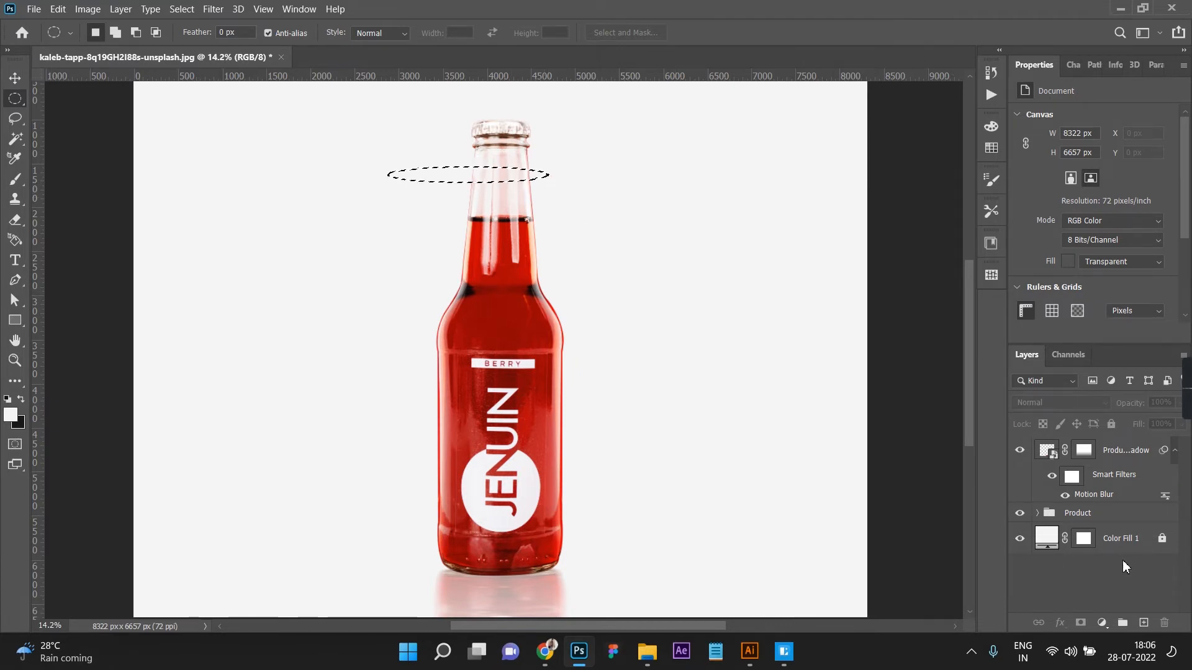
Step: Add a new layer directly above Color Fill 1 and set the foreground color to black (#000000)
click(1110, 514)
click(1117, 545)
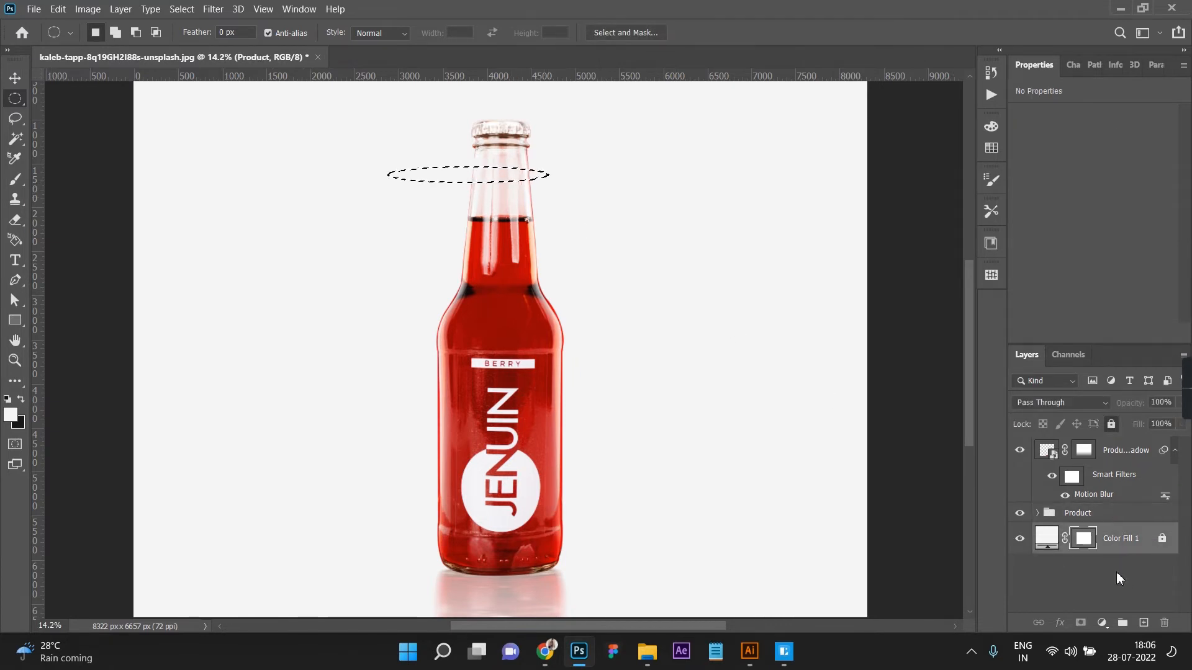
click(1144, 622)
key(x)
click(10, 415)
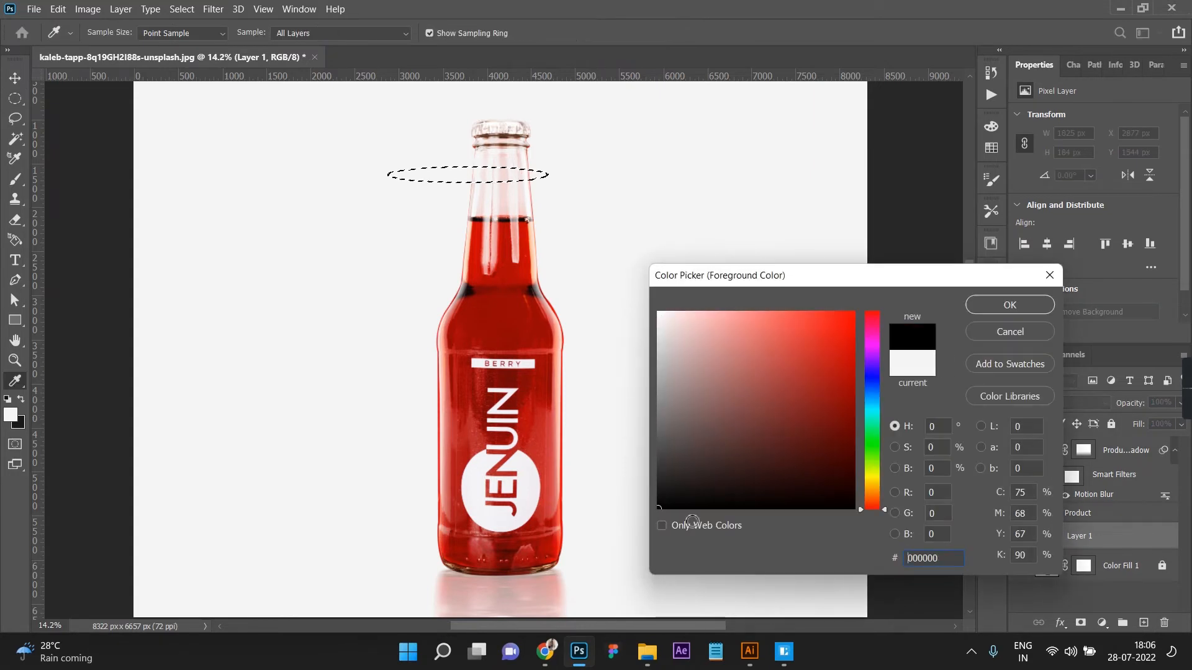
click(1009, 305)
Step: Try to fill the elliptical selection using Content-Aware contents in Normal mode at 100% opacity
key(m)
right_click(447, 180)
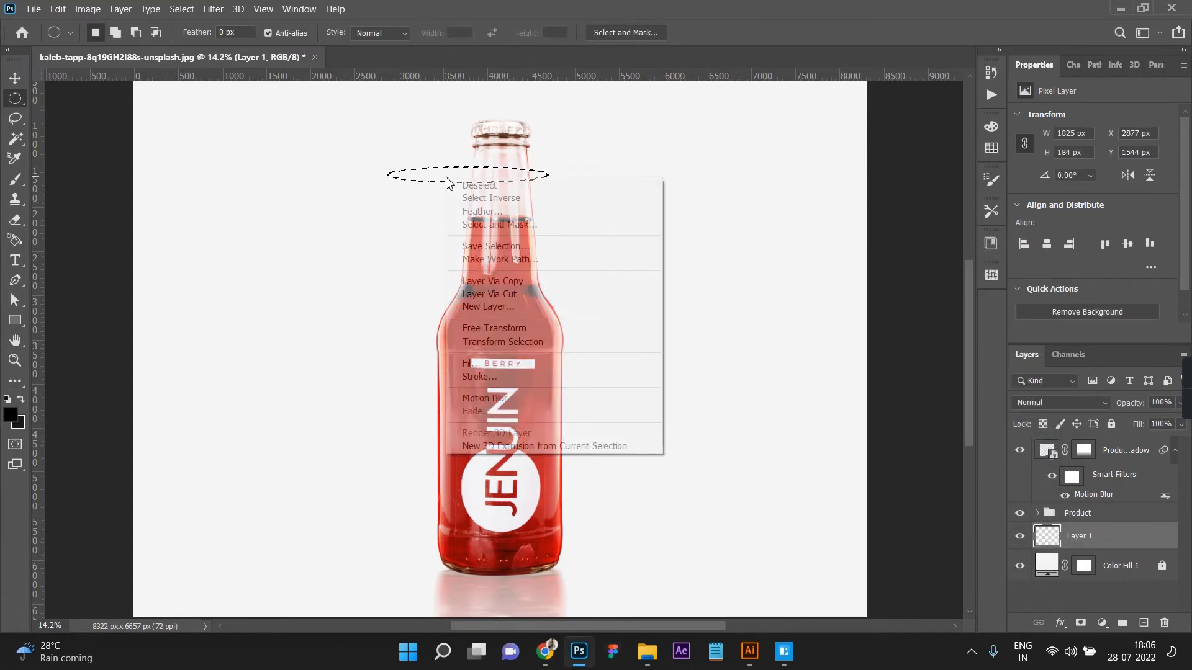
click(497, 364)
click(694, 162)
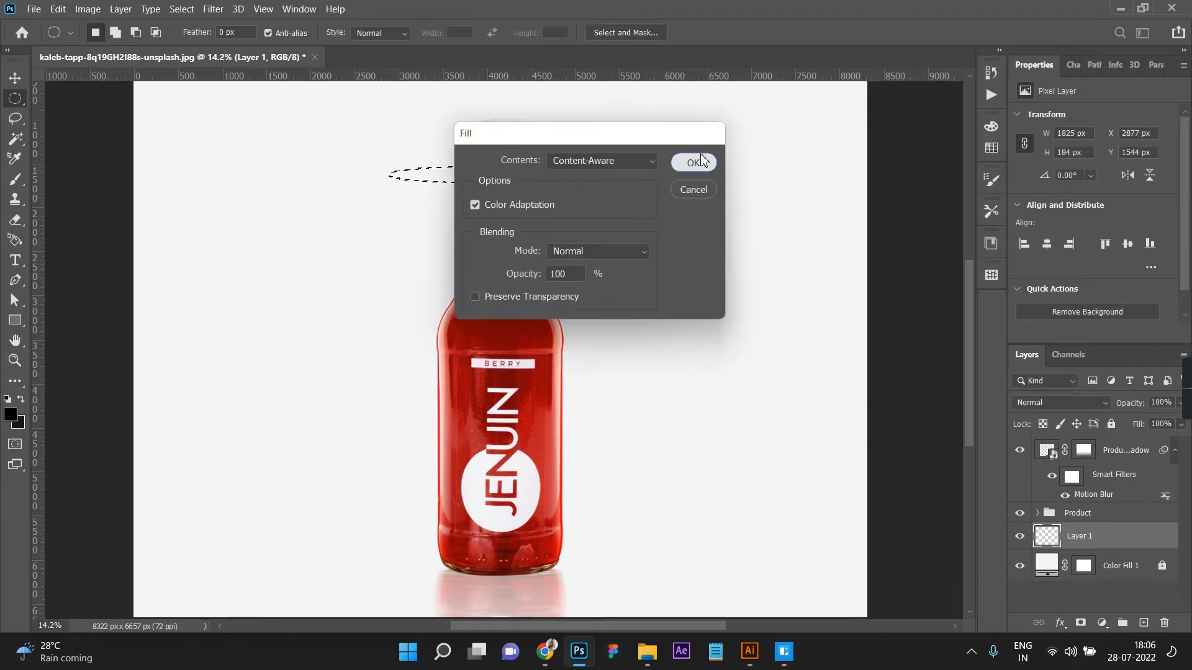
click(632, 257)
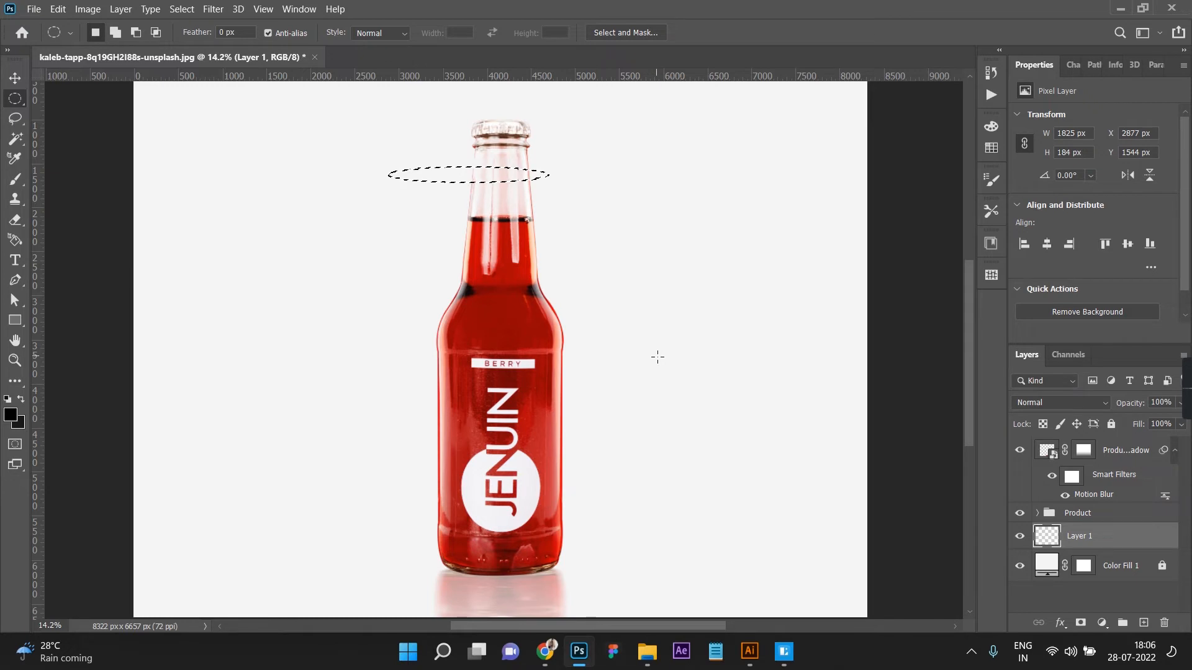
Step: Fill the elliptical selection with the black foreground color on Layer 1 and deselect it
key(alt)
key(alt+BackSpace)
key(ctrl+d)
Step: Apply a Gaussian Blur with a radius of 98.5 pixels to the black ellipse
click(213, 8)
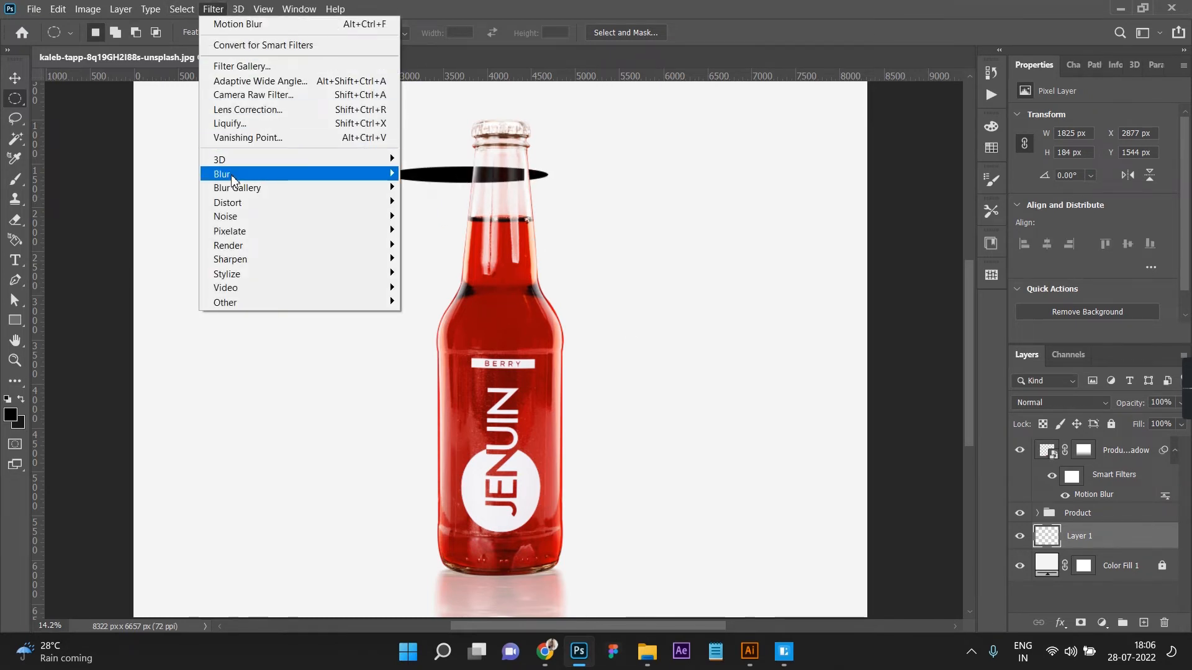
mouse_move(297, 175)
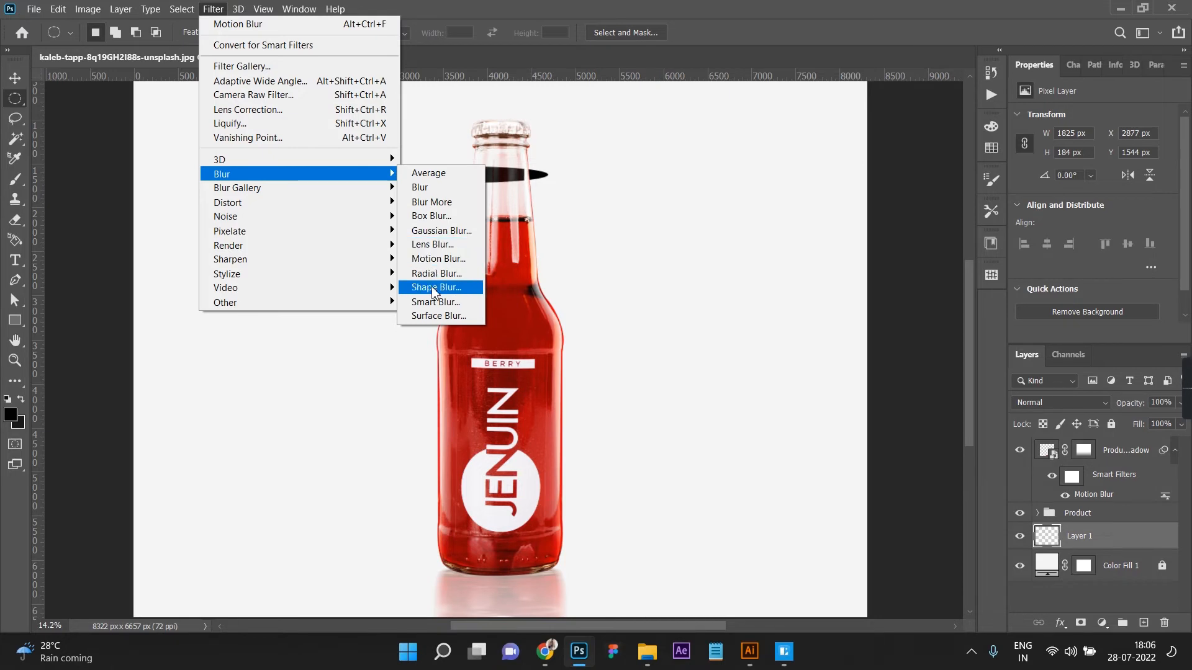
click(433, 231)
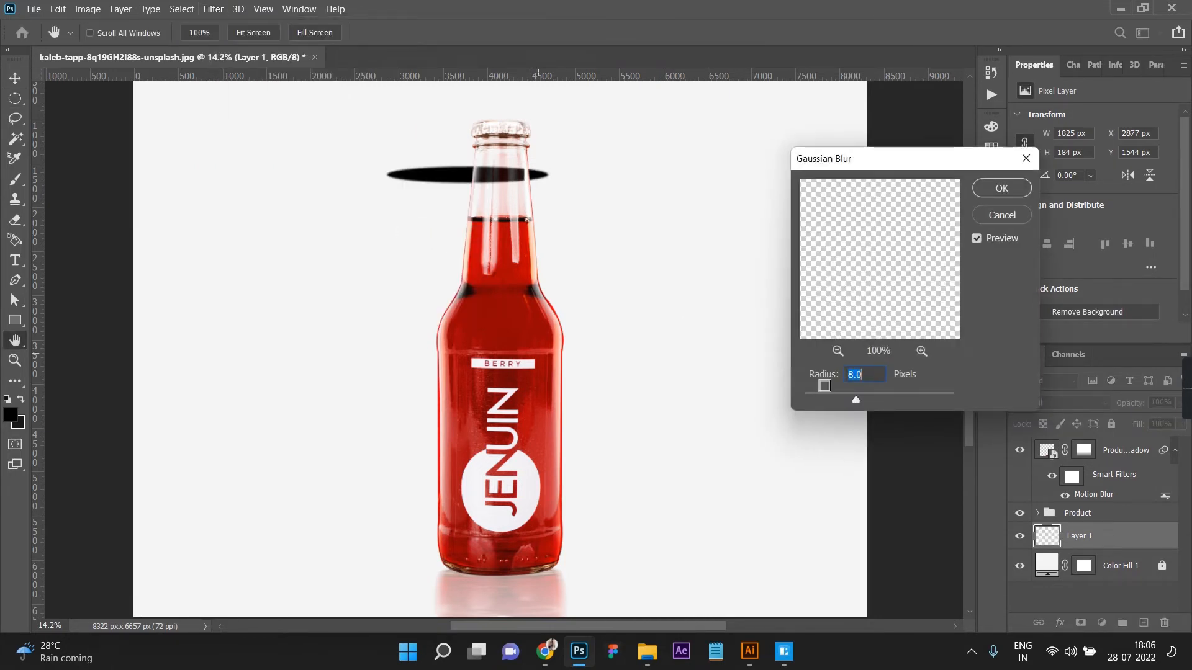
drag(858, 396, 900, 397)
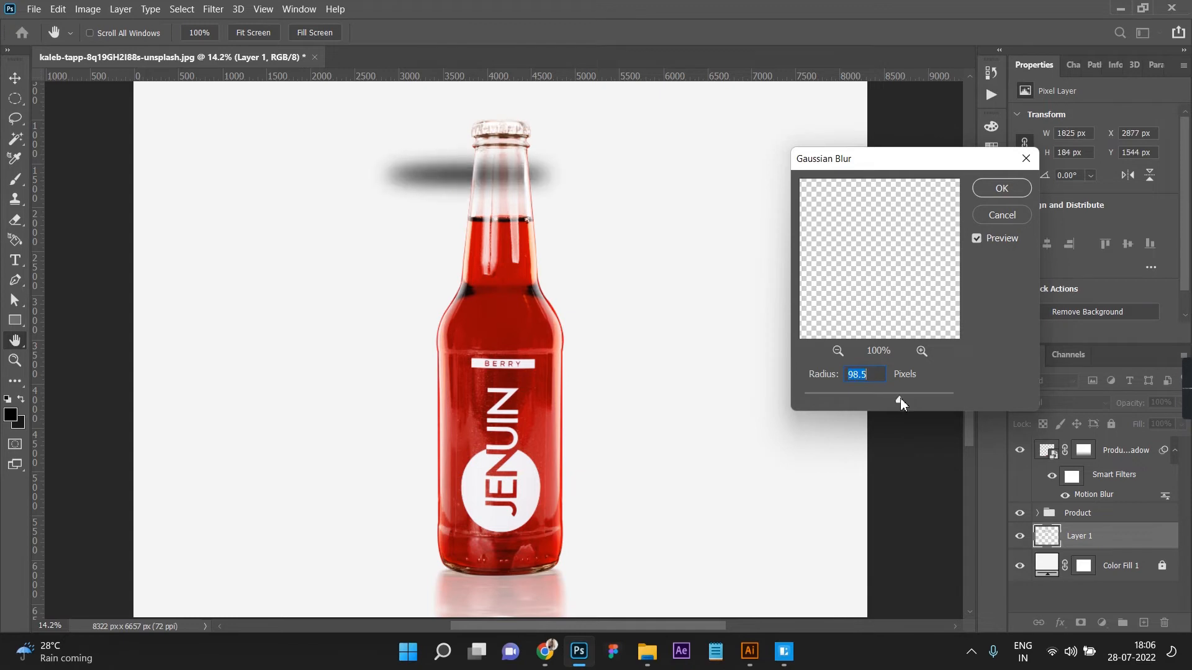
click(1000, 188)
key(m)
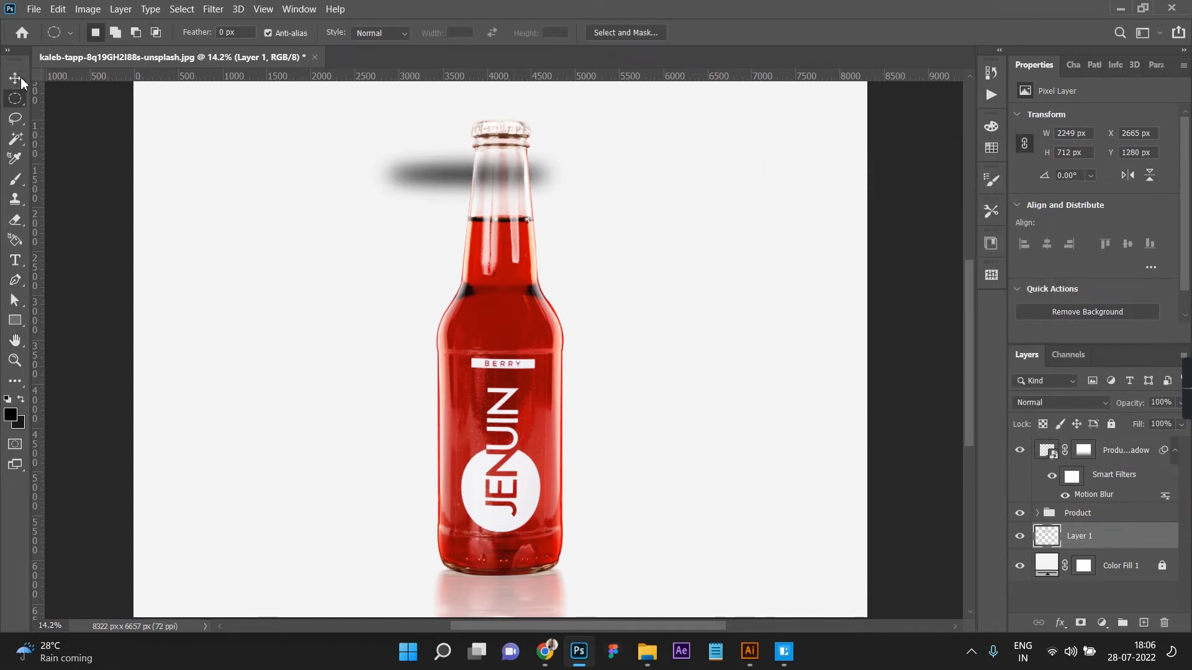
Step: Move the blurred ellipse down beneath the bottle's base and center it under the bottle as a contact shadow
click(15, 77)
drag(445, 185, 486, 578)
scroll(537, 546, down, 2)
scroll(571, 536, down, 2)
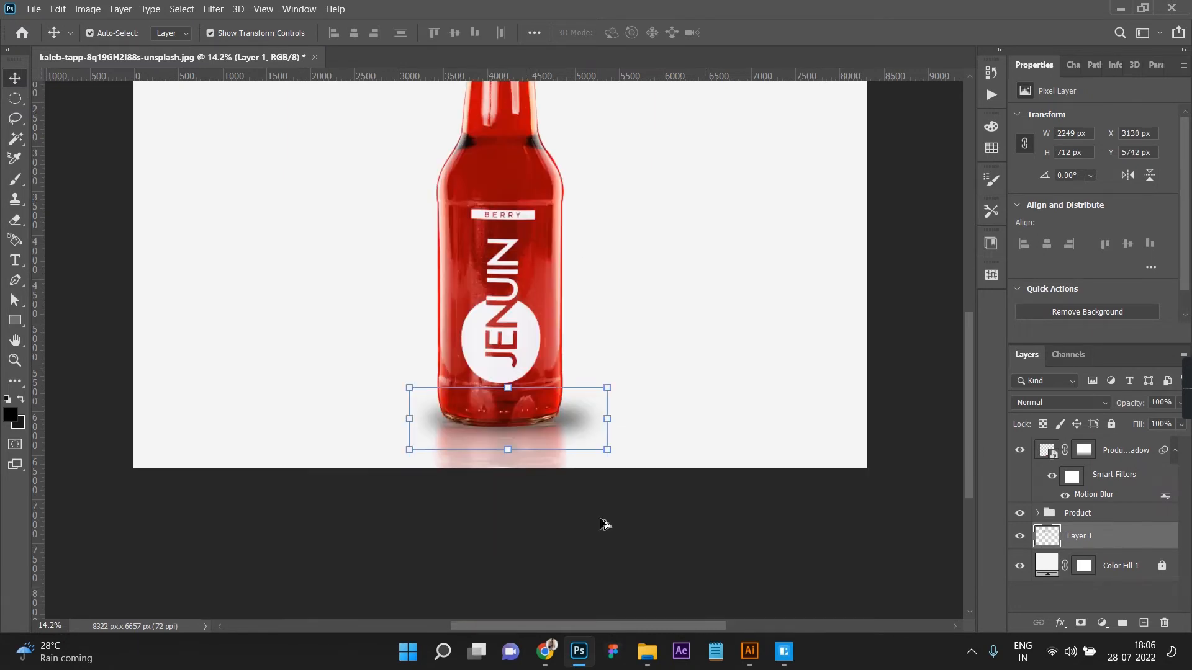
scroll(603, 523, up, 3)
scroll(561, 483, up, 2)
drag(548, 381, 535, 384)
Step: Scale the contact shadow to about 87.56% width and 38% height, nudge it up against the bottle's base, and commit the transform
key(ctrl+t)
drag(448, 329, 460, 391)
drag(606, 392, 587, 391)
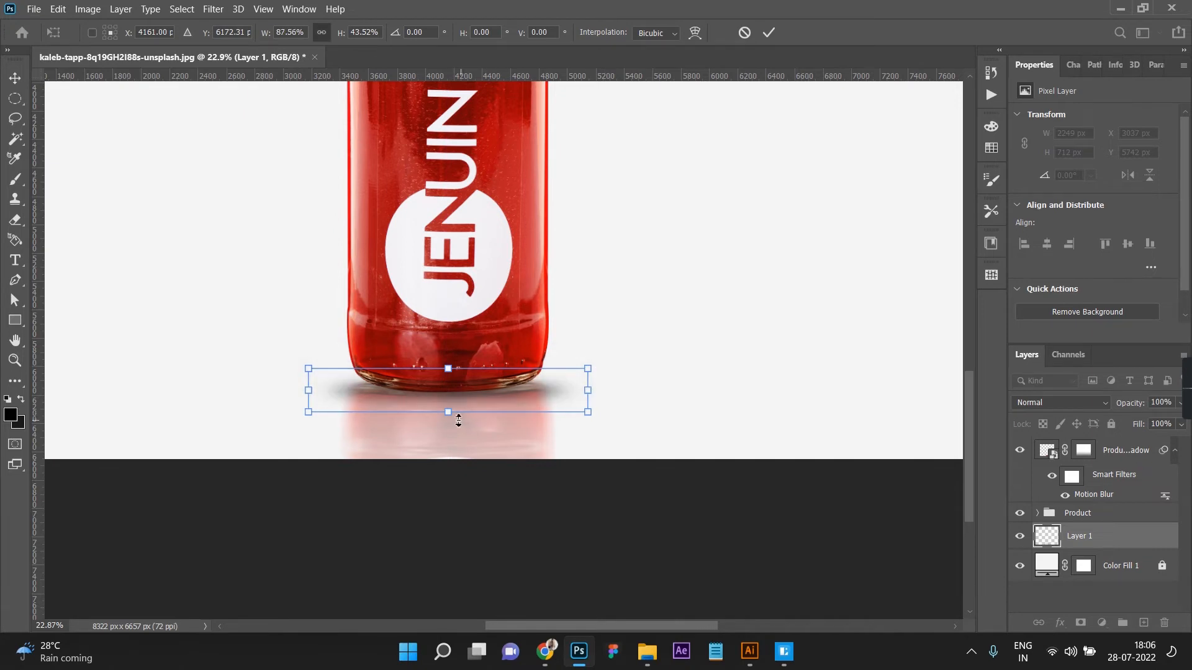
drag(446, 408, 444, 370)
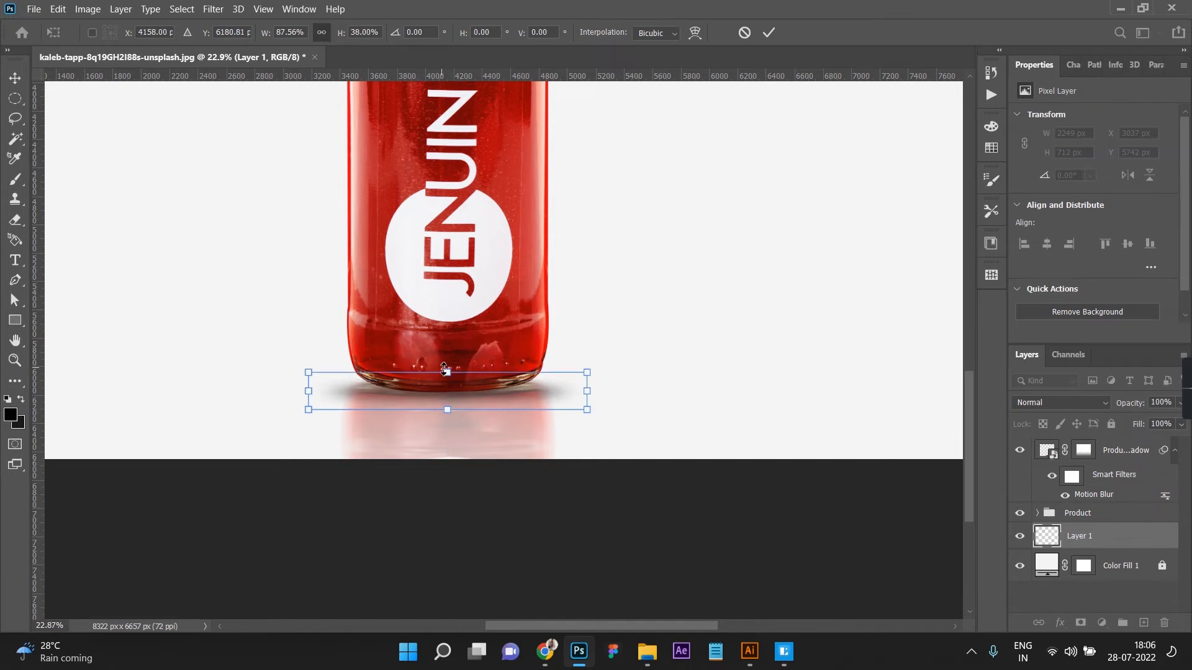
key(Up)
key(Return)
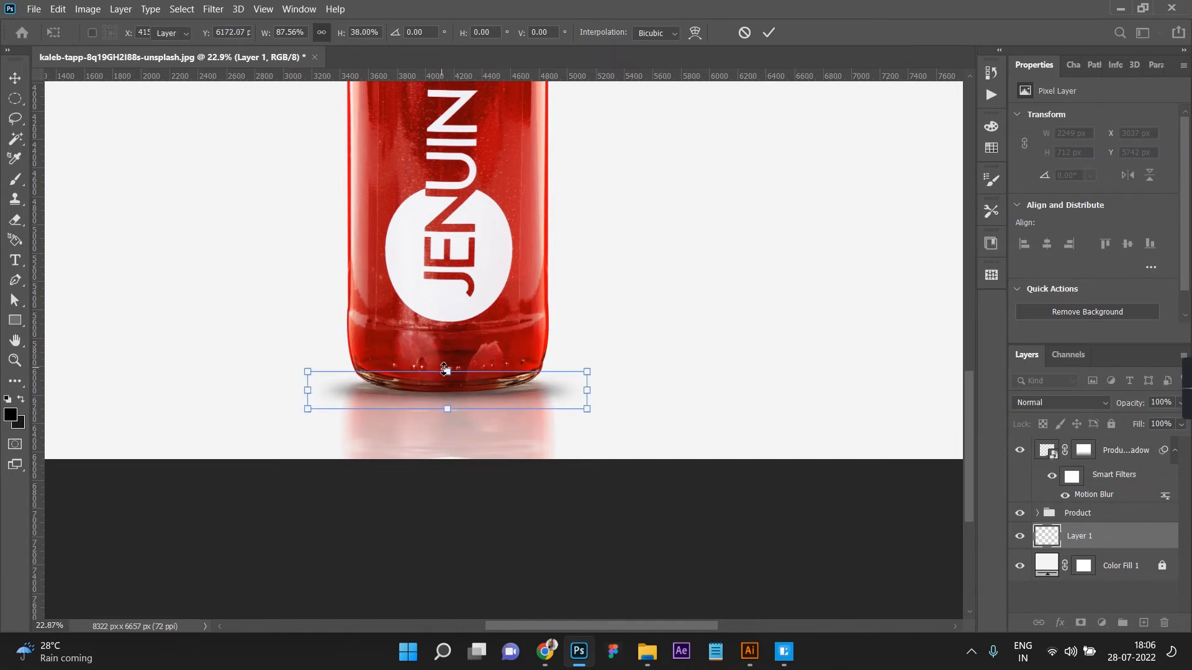
Step: Duplicate the contact shadow layer to darken the shadow under the bottle
key(ctrl+j)
click(545, 555)
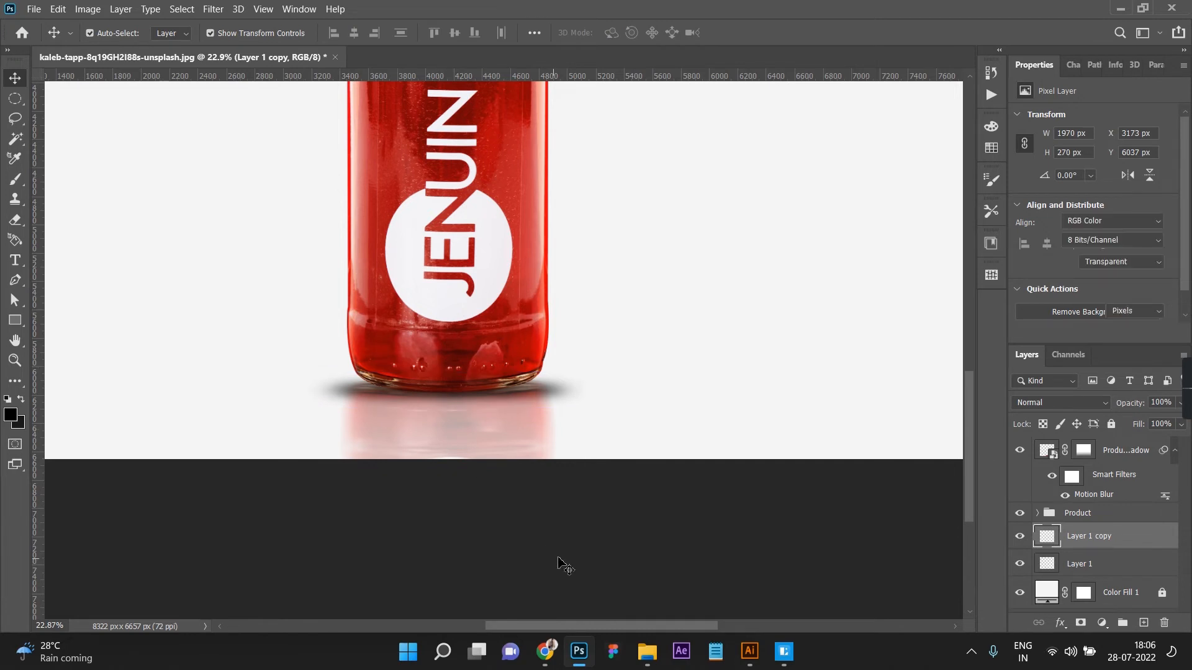
scroll(546, 550, down, 5)
scroll(534, 534, up, 3)
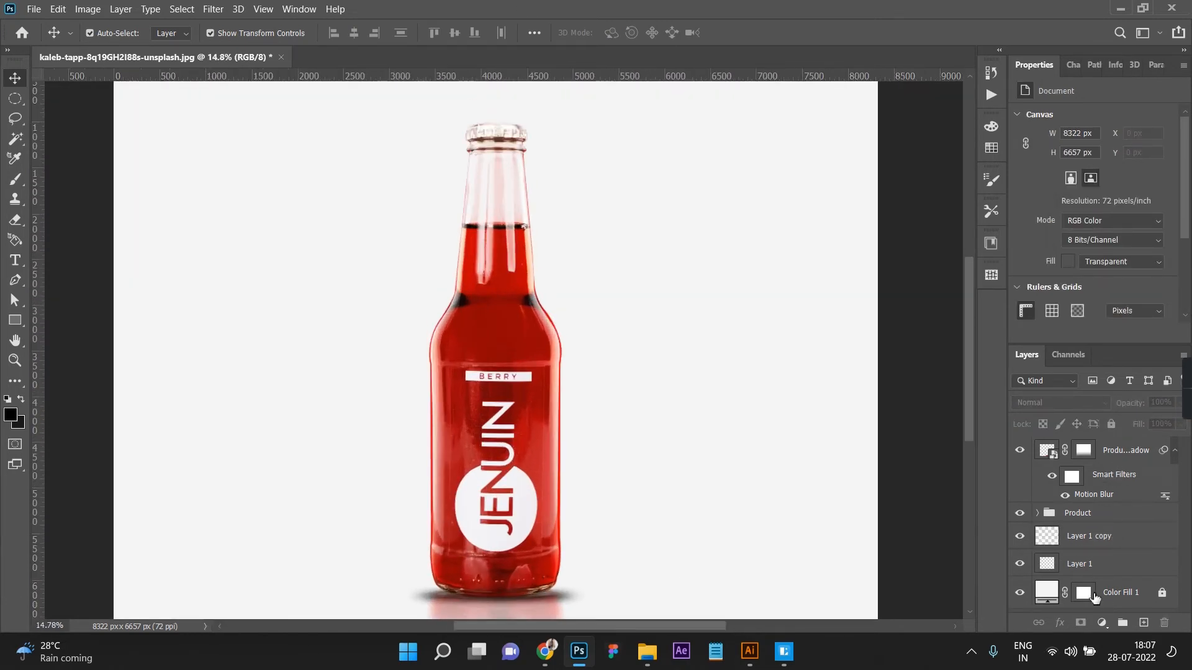
Step: Scale both contact shadow layers together to about 88.73% width and 62.52% height, move them up against the base, and commit
click(1110, 544)
shift+click(1106, 566)
scroll(627, 542, down, 2)
scroll(515, 515, up, 3)
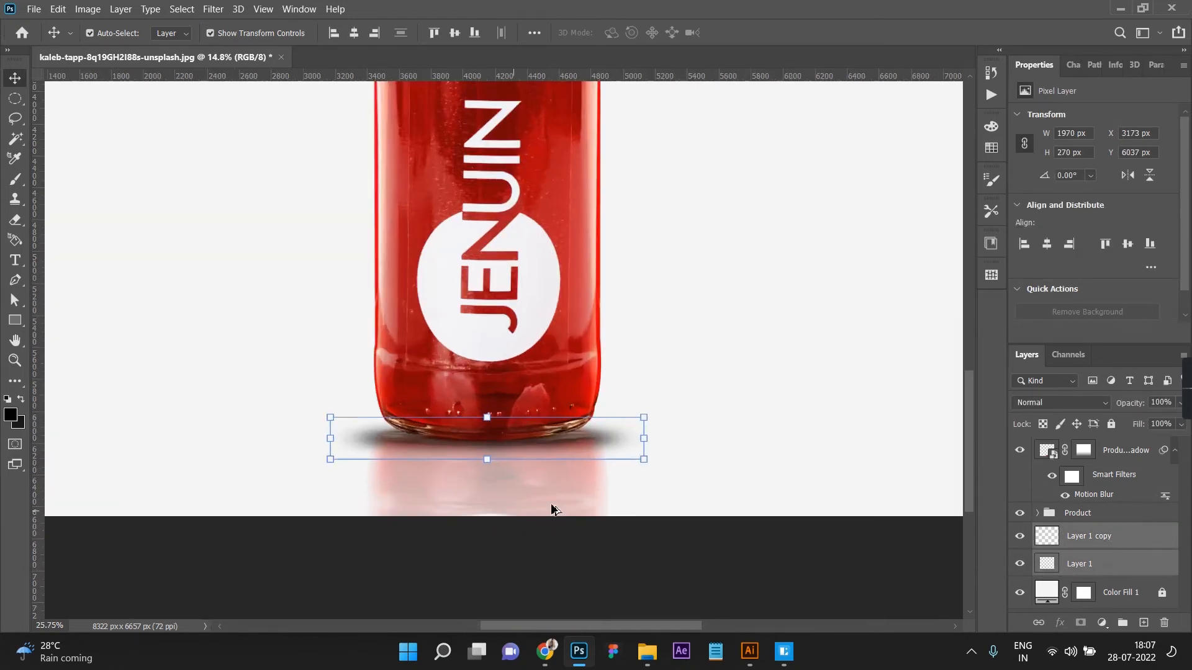
scroll(515, 516, up, 2)
drag(700, 399, 670, 400)
drag(451, 367, 451, 393)
key(shift+Up)
key(shift+Up)
key(shift+Up)
key(shift+Up)
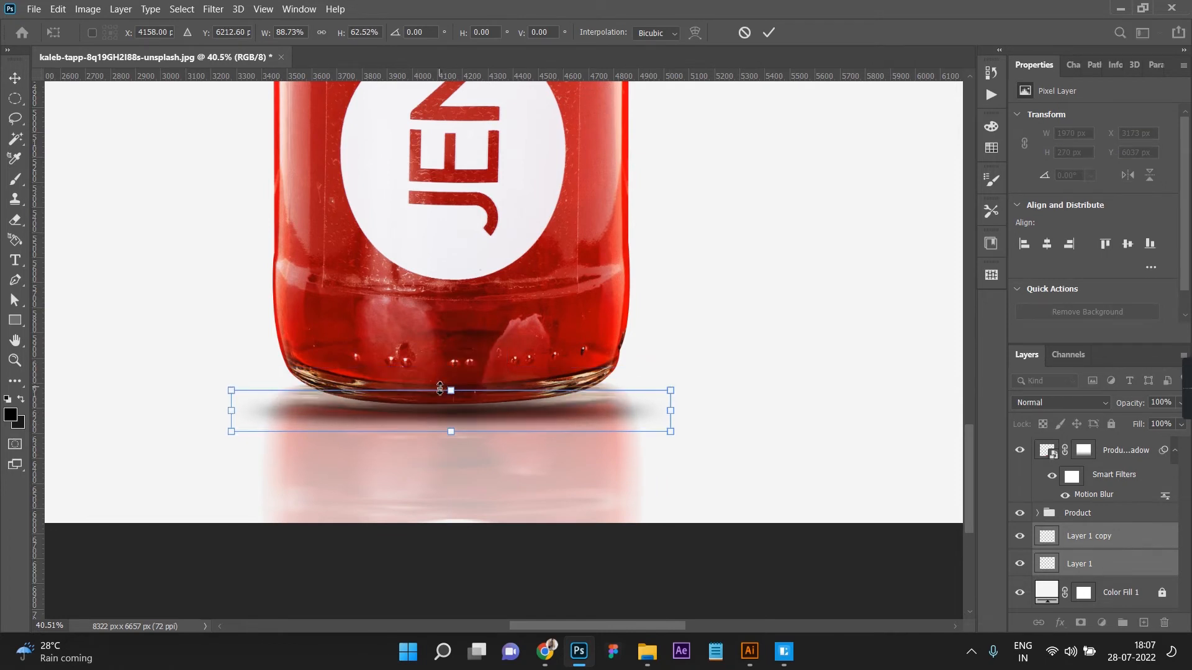
key(Up)
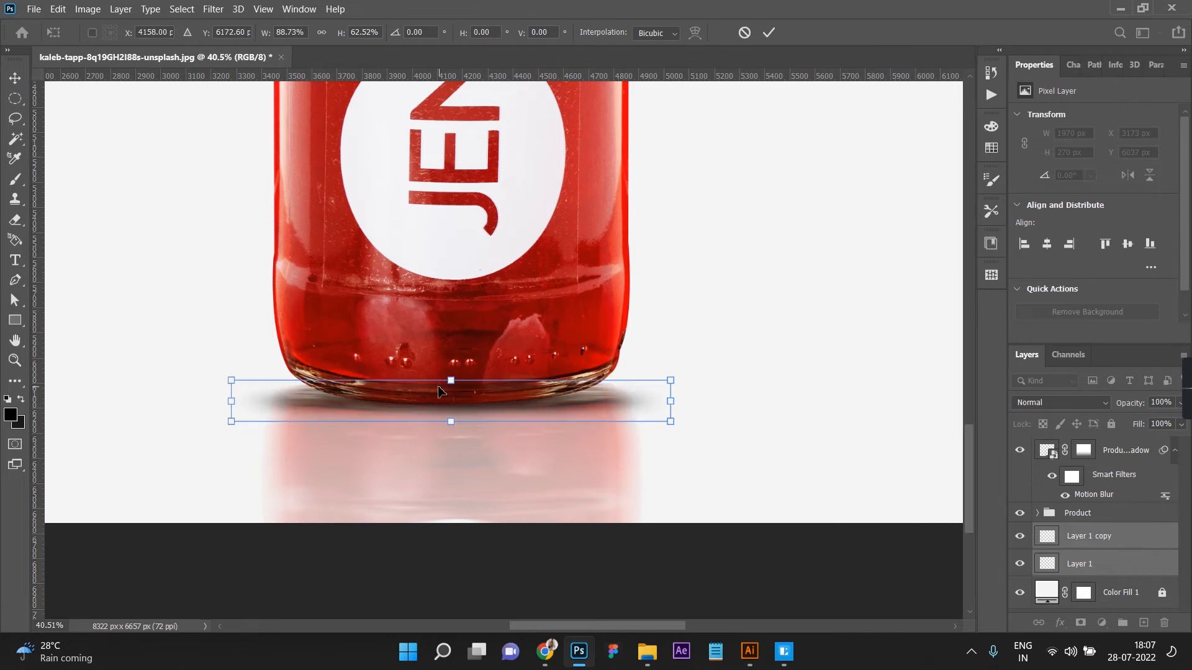
key(Return)
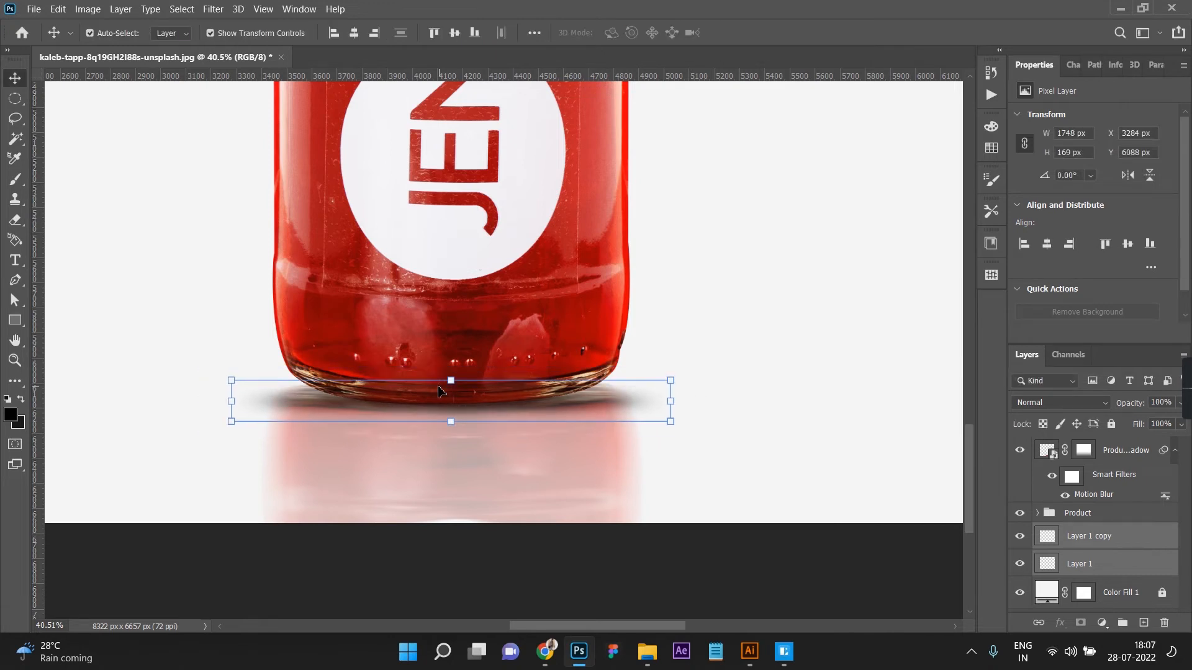
click(719, 526)
Step: Load the bottle-shaped selection from Layer 0's mask and add a new clipped layer directly above Layer 0
scroll(719, 527, down, 8)
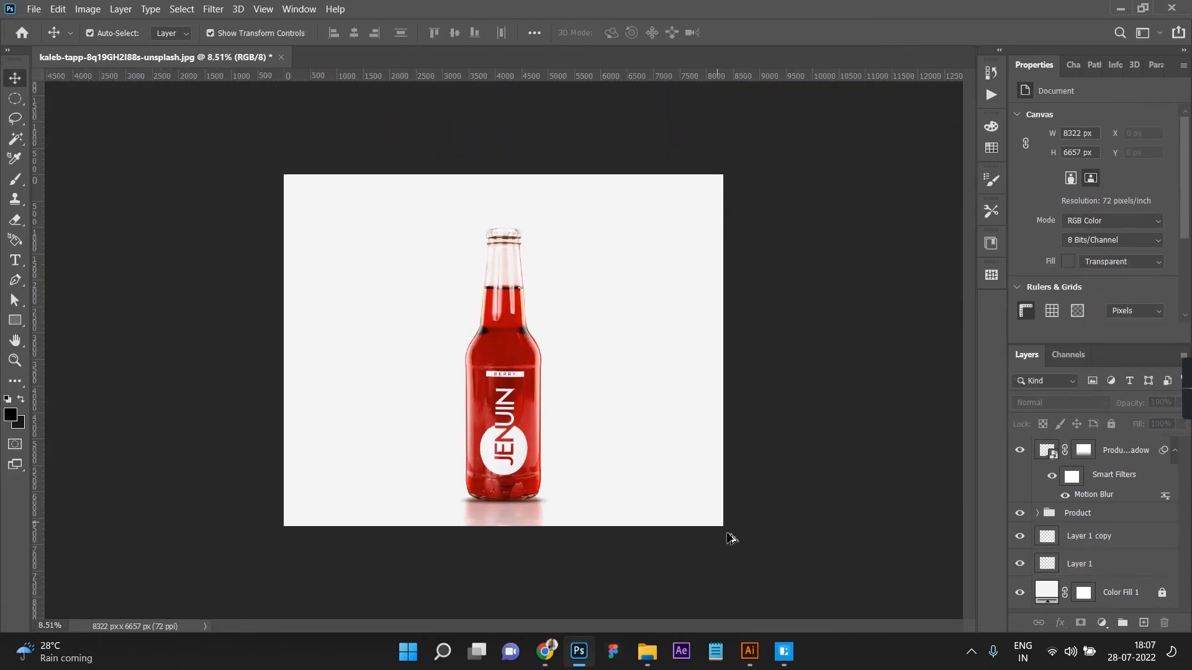
scroll(566, 445, up, 3)
click(460, 445)
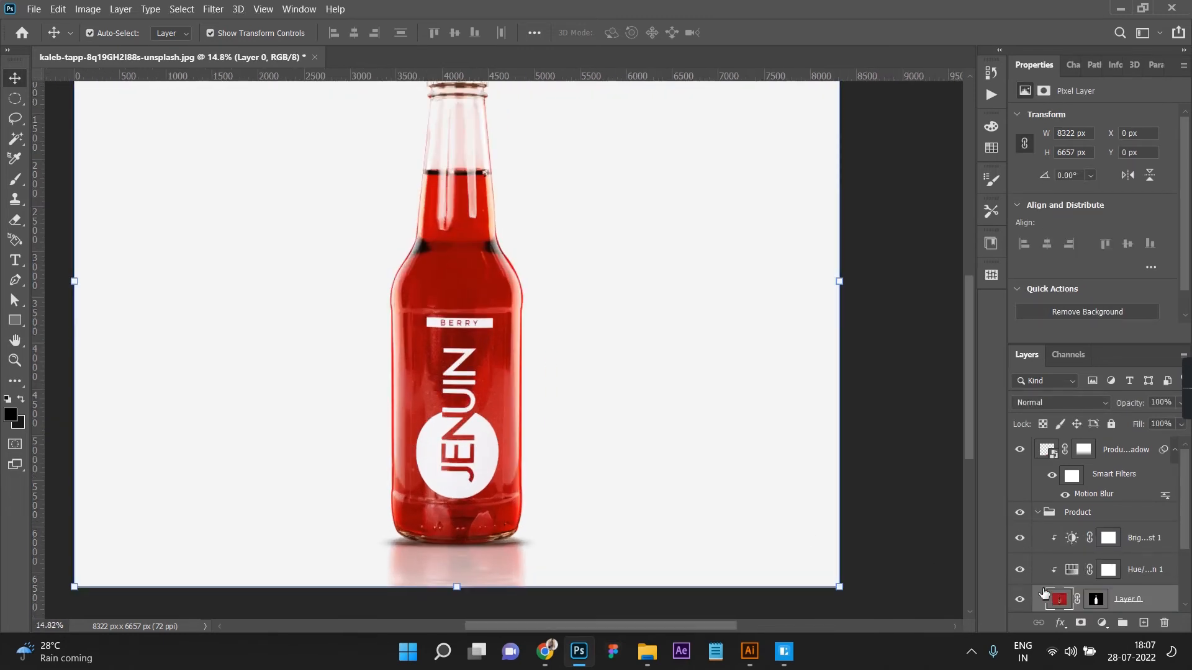
ctrl+click(1092, 611)
scroll(664, 488, down, 3)
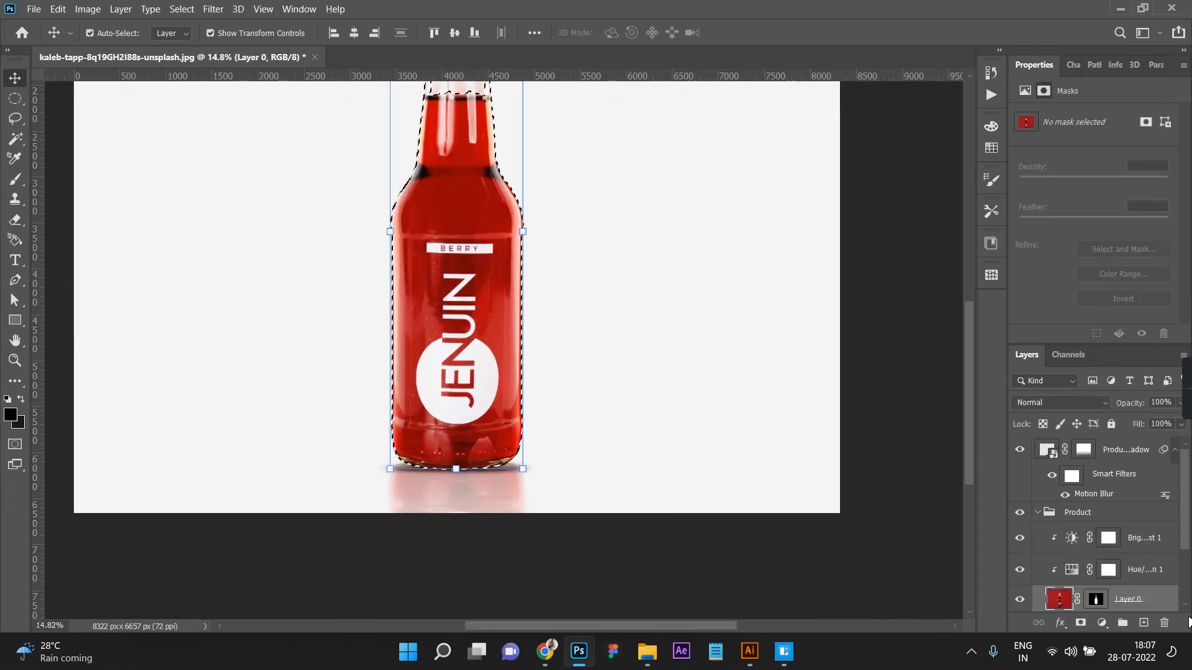
click(1144, 623)
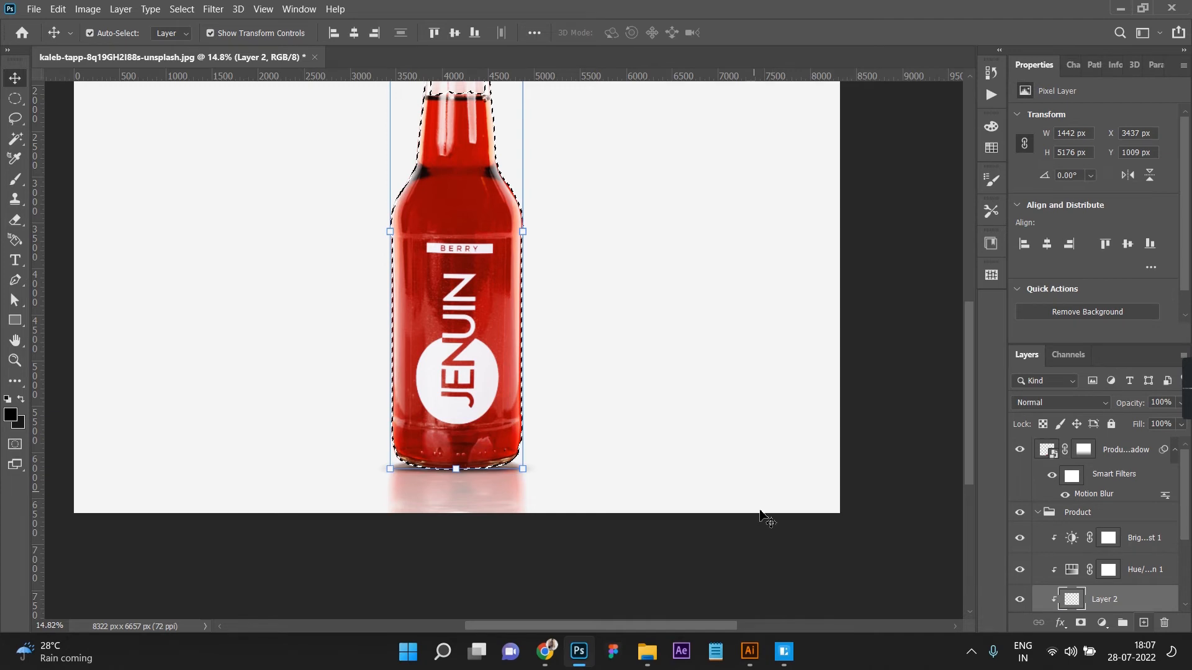
Step: Paint a soft black shade along the bottle's bottom edge inside the selection with a 200 px brush at 56% opacity and 40% flow
key(b)
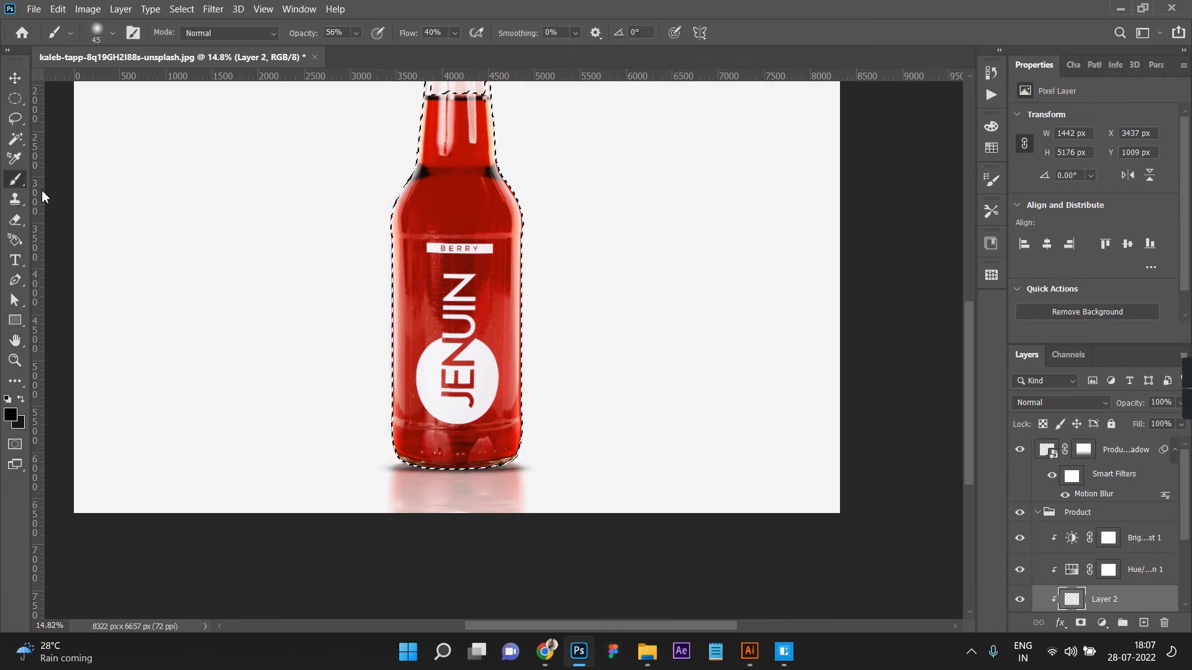
right_click(15, 179)
click(60, 185)
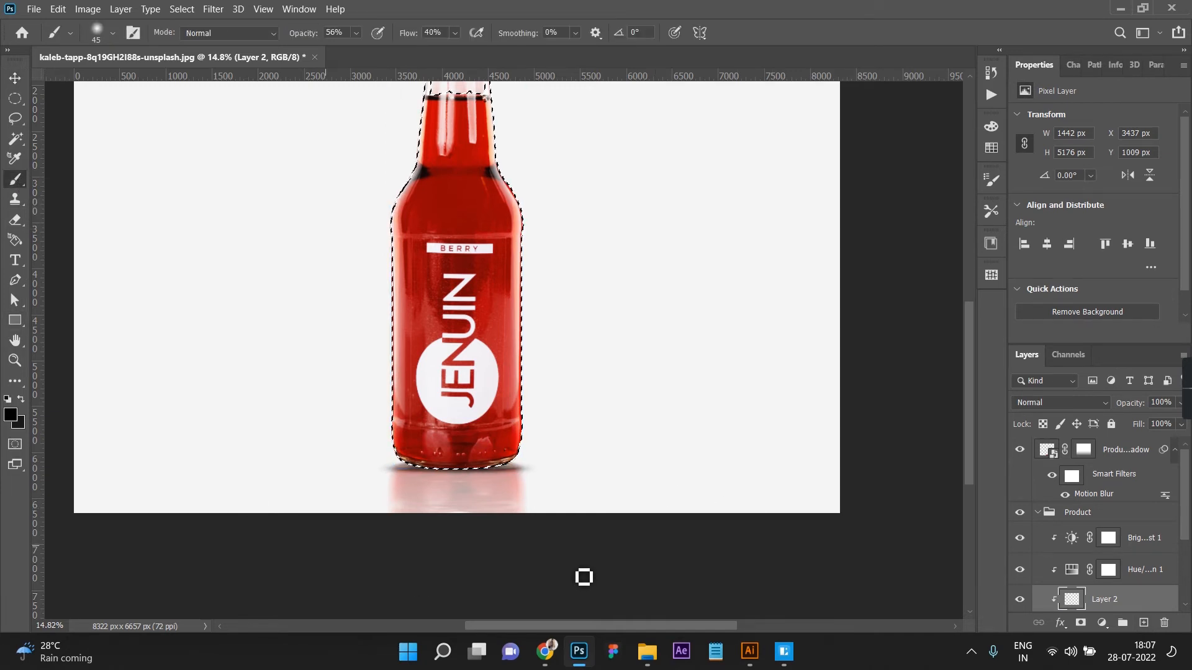
scroll(508, 507, up, 2)
scroll(433, 445, up, 6)
key(bracketright)
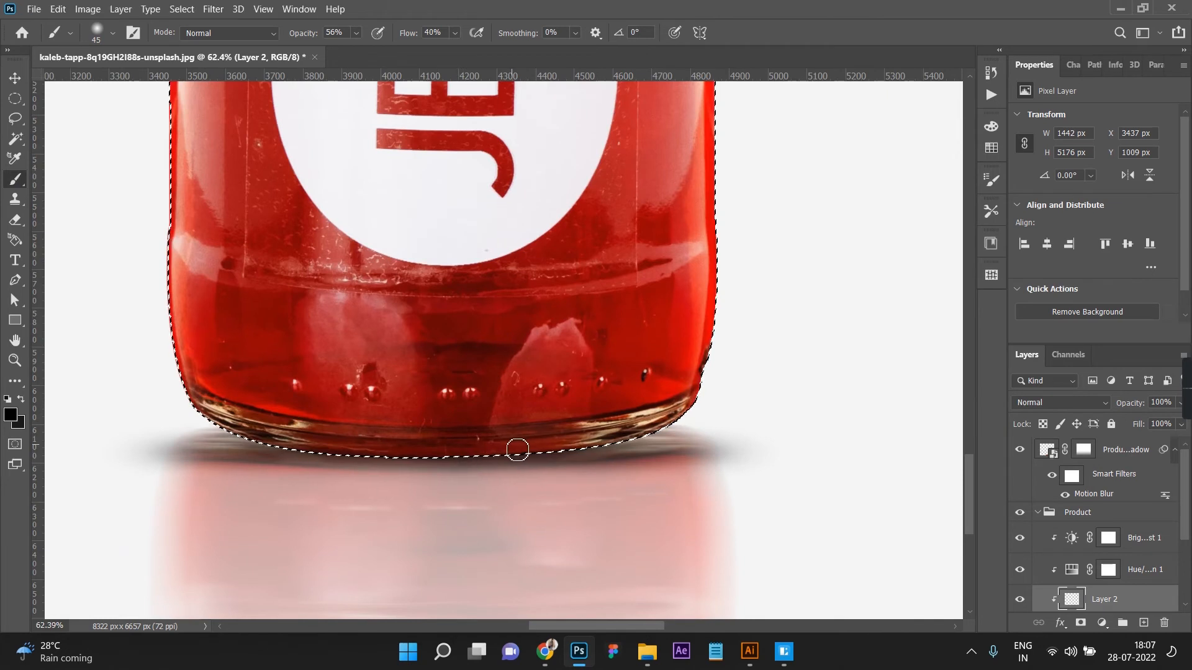
key(bracketright)
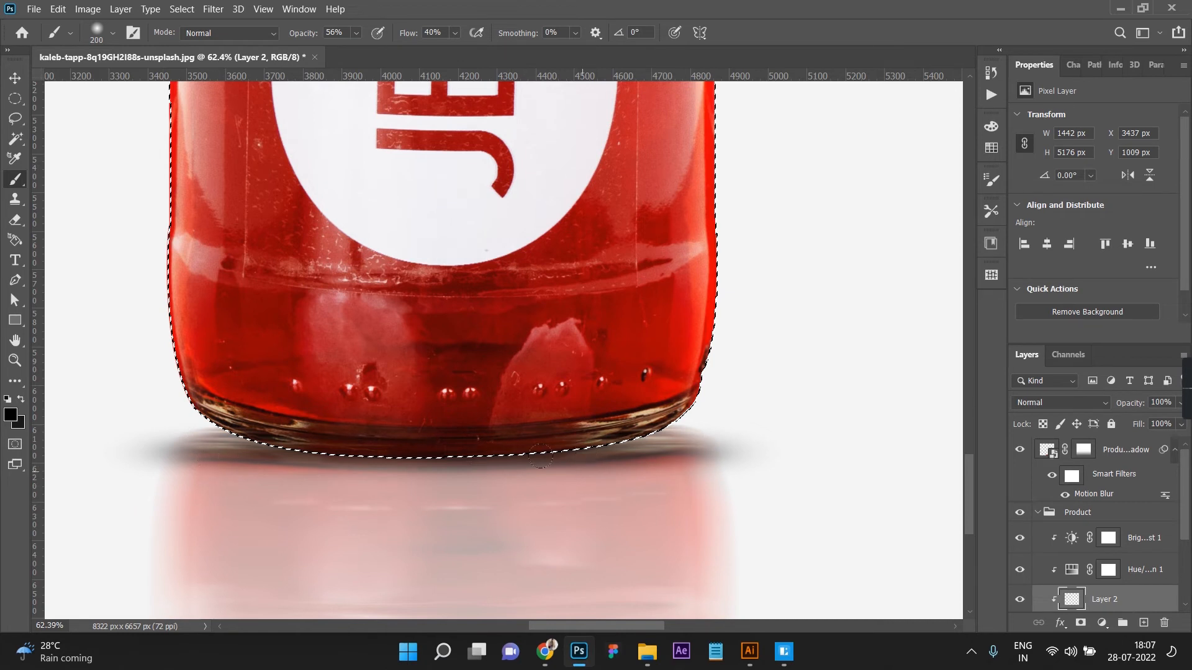
drag(628, 430, 311, 449)
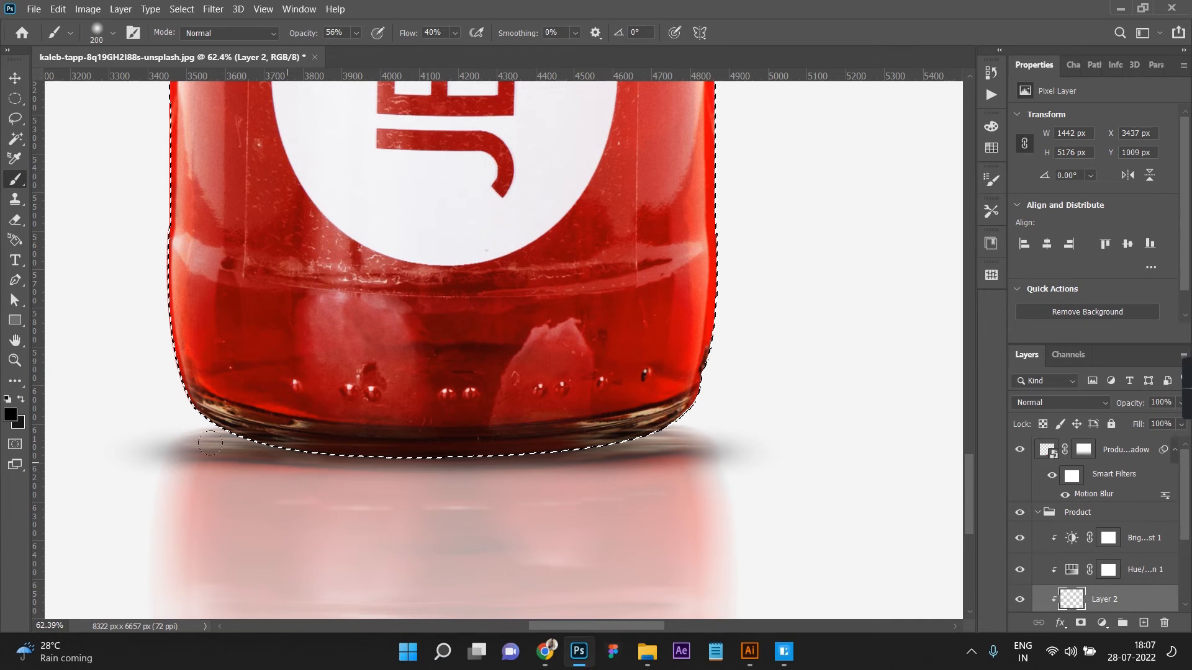
Step: Extend the soft black shade along the bottle's whole bottom edge to its right corner, and deselect
drag(137, 412, 693, 426)
drag(577, 428, 673, 407)
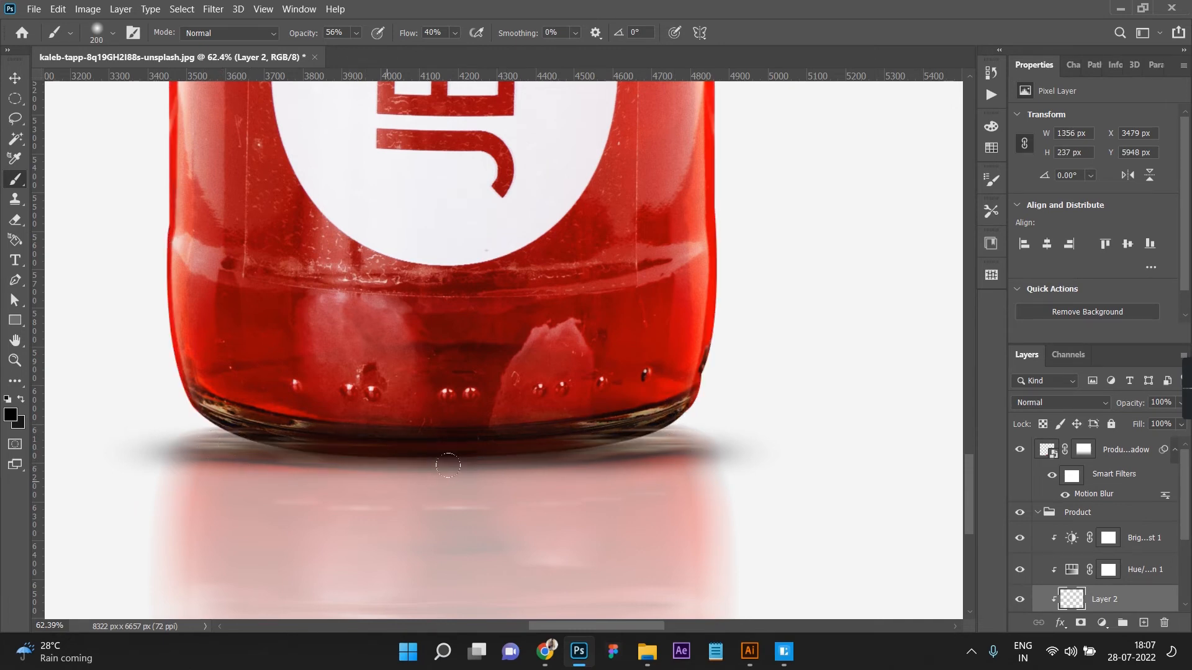
scroll(480, 456, down, 6)
scroll(482, 459, down, 2)
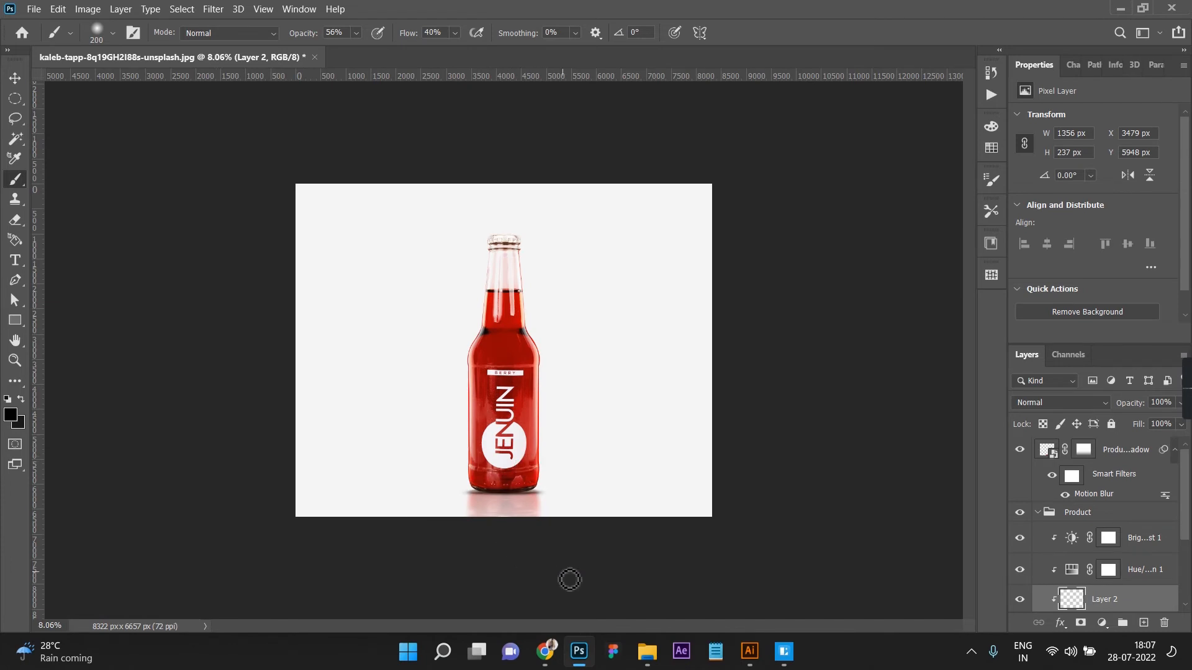
key(v)
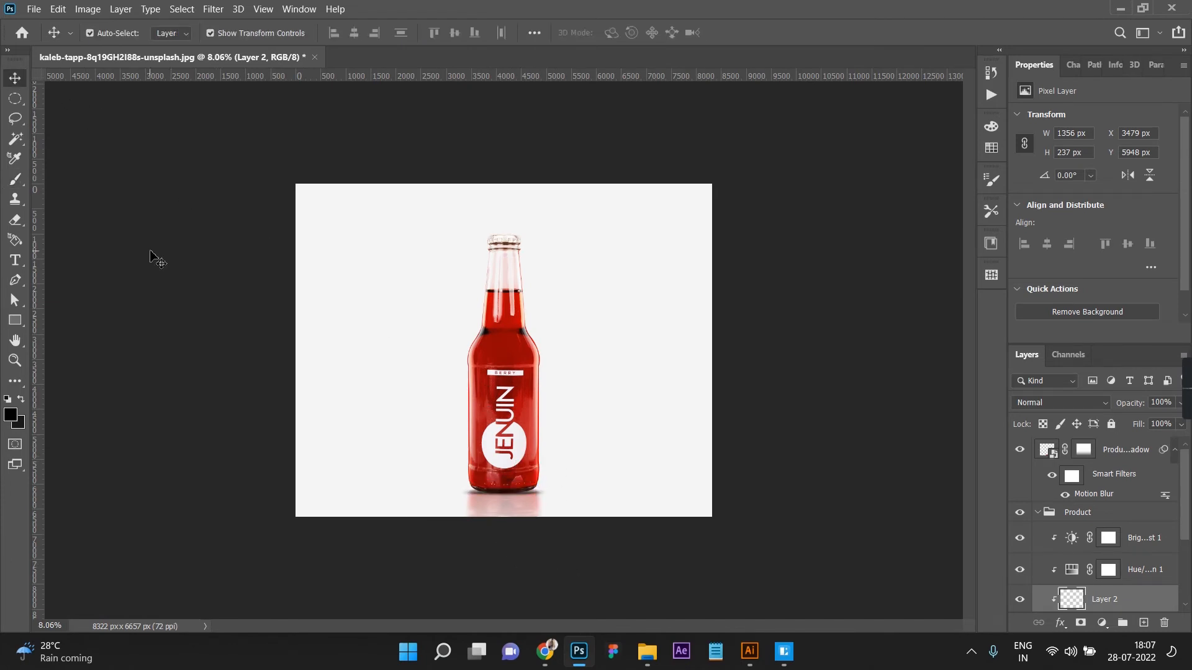
click(681, 451)
scroll(674, 448, down, 1)
scroll(626, 469, up, 2)
click(593, 465)
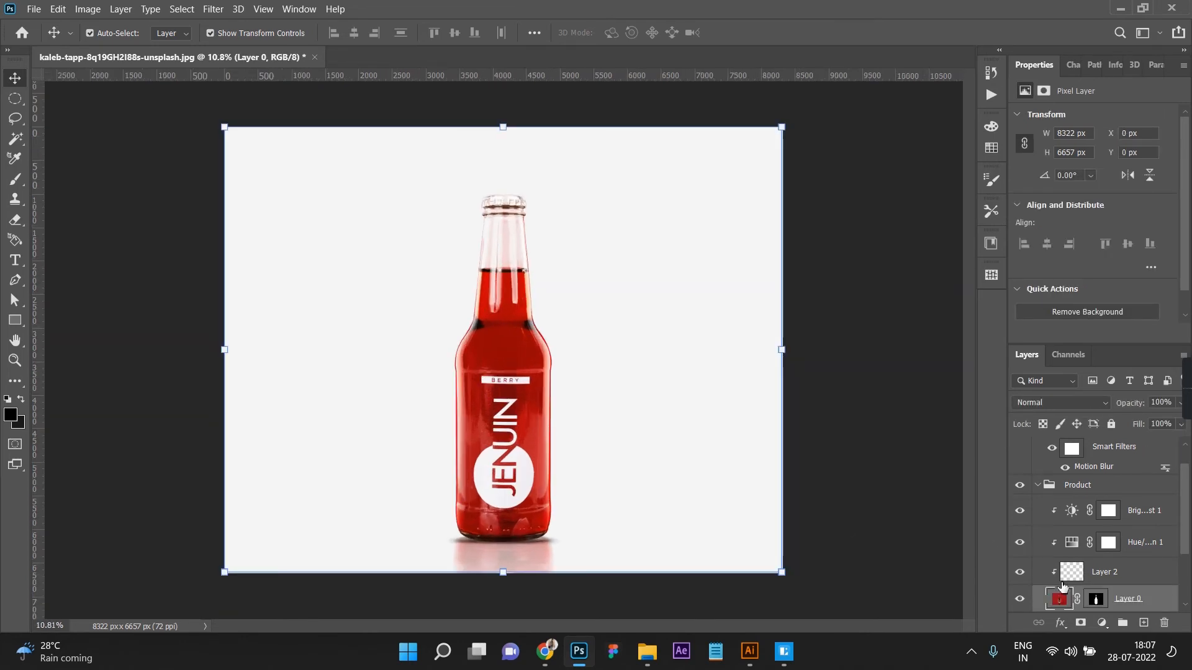
Step: Collapse the Product group, duplicate it as Product copy, and convert the duplicate to a smart object
scroll(1057, 584, down, 3)
scroll(1073, 527, up, 3)
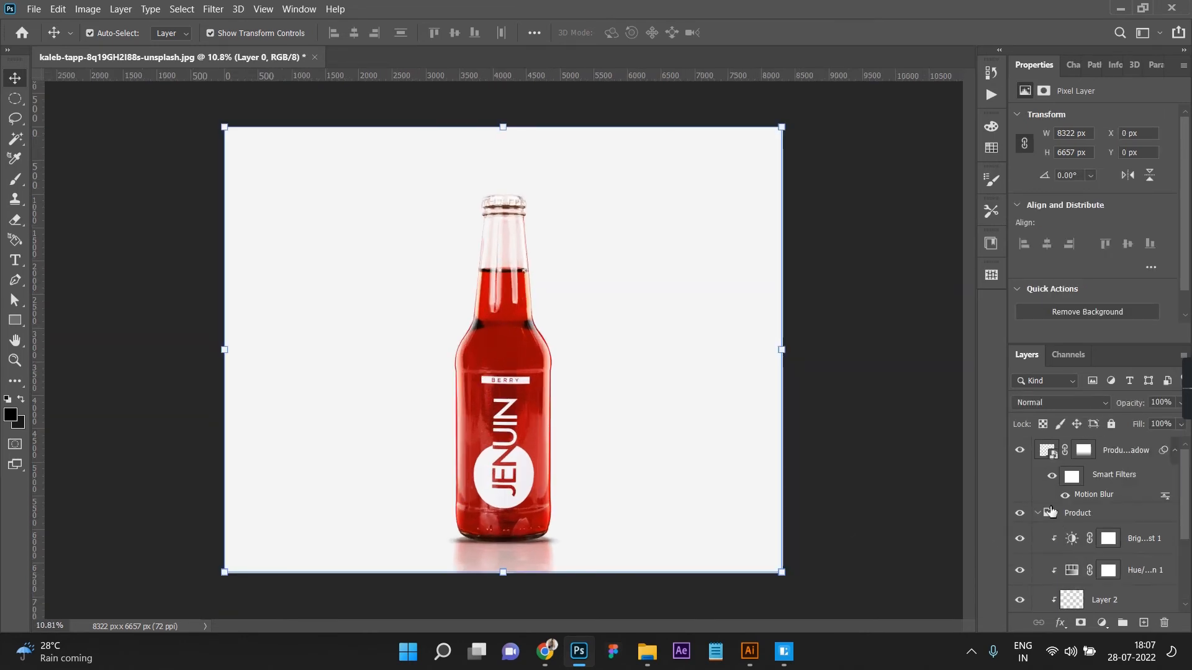
click(1038, 517)
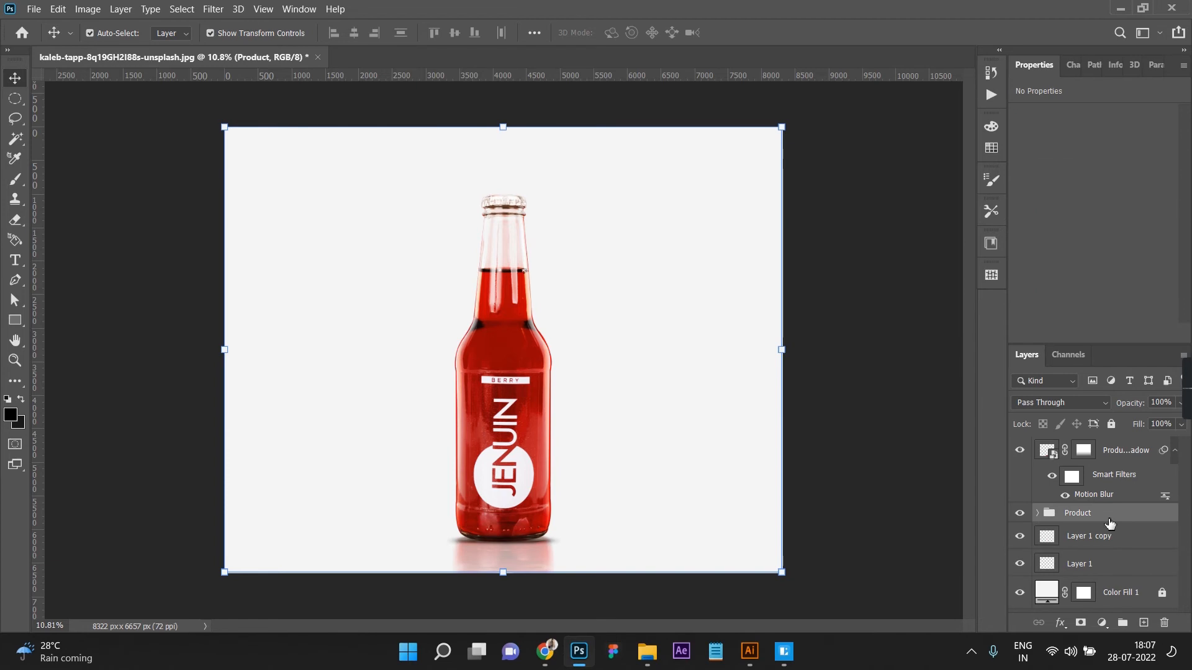
right_click(1109, 523)
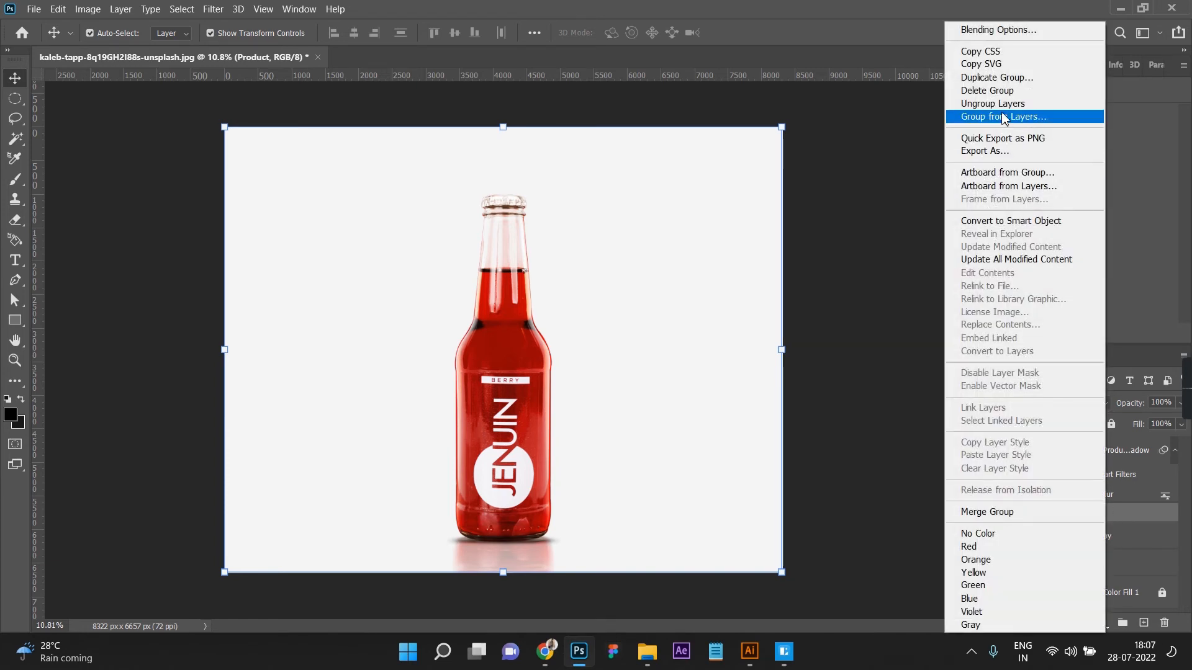
click(990, 78)
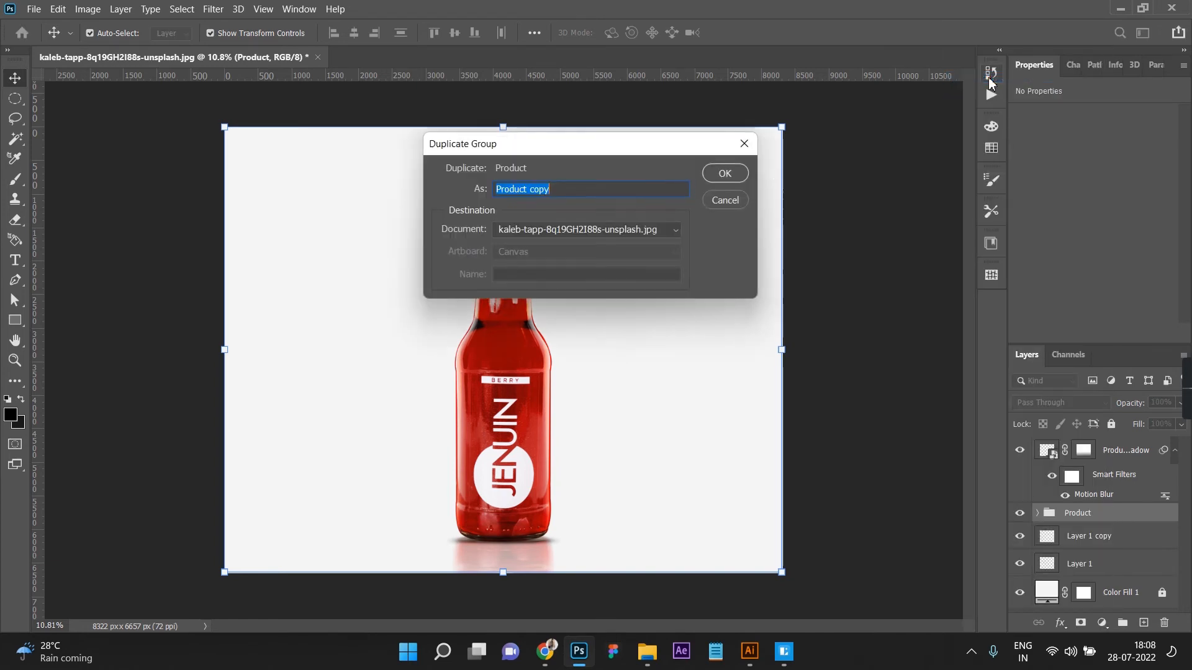
click(726, 174)
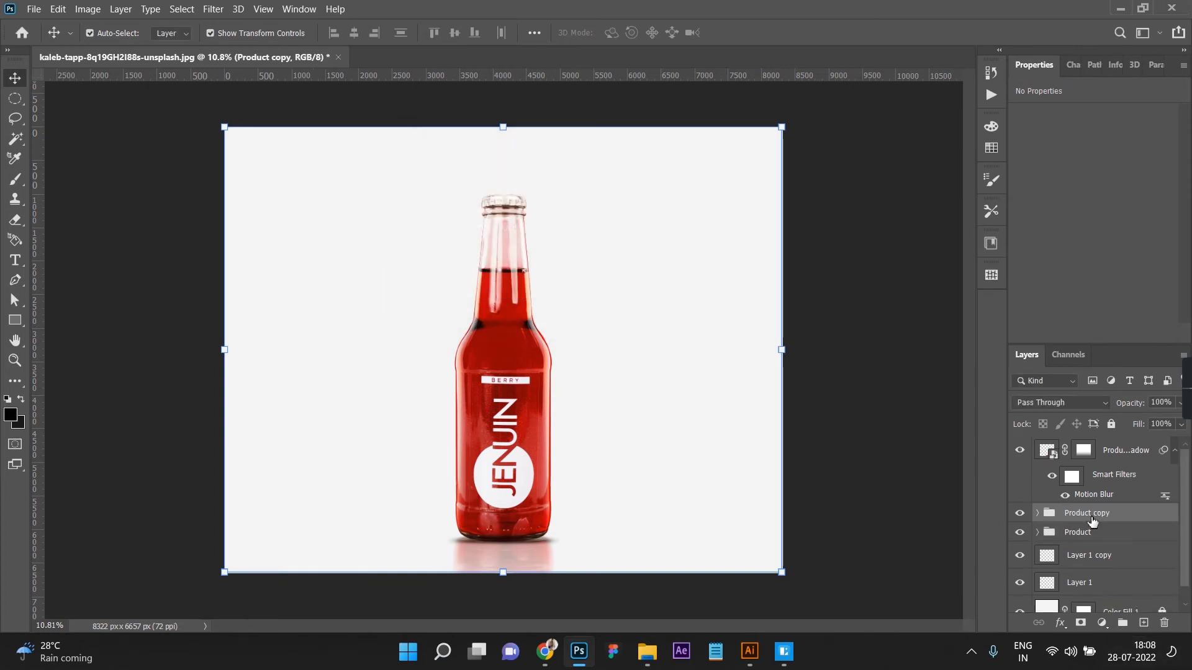
right_click(1093, 521)
click(988, 221)
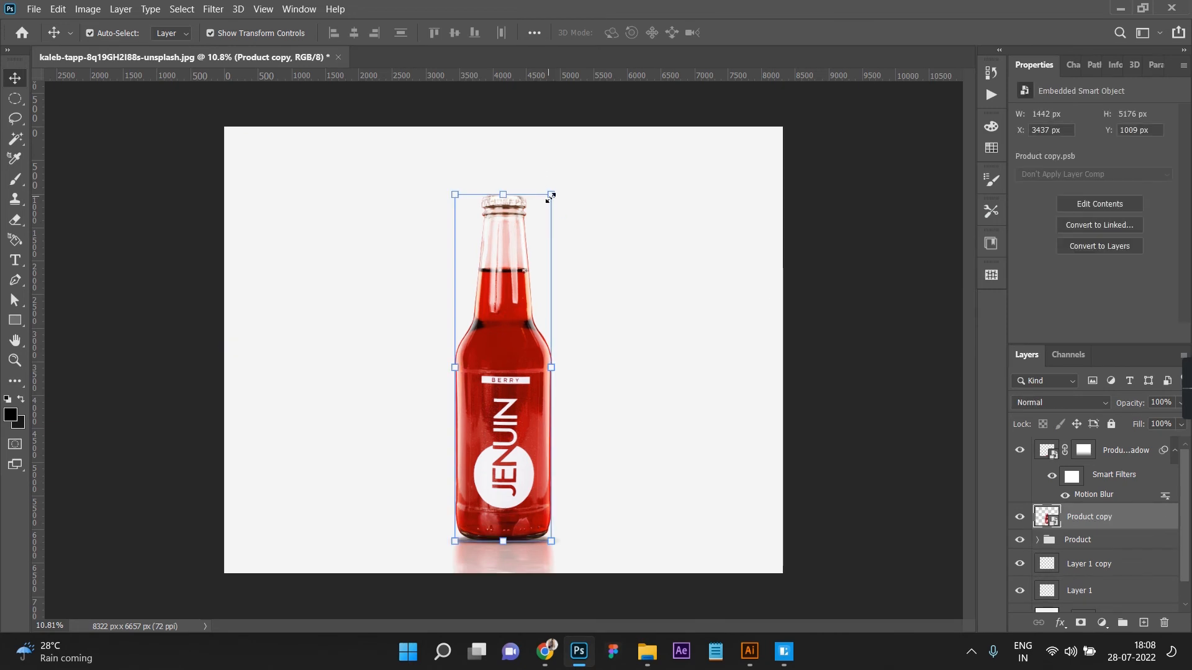
Step: Distort Product copy into a flat, slightly rising cast-shadow shape about 4787 × 450 px running right from the bottle's base, and commit
key(ctrl+t)
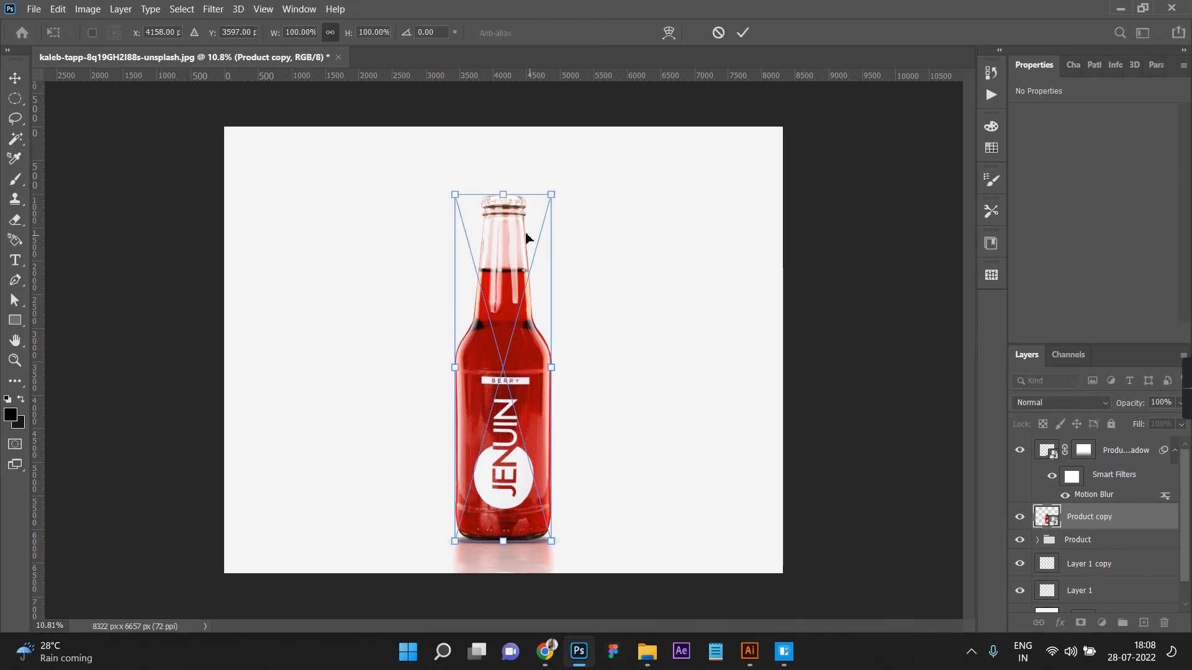
right_click(527, 238)
click(560, 332)
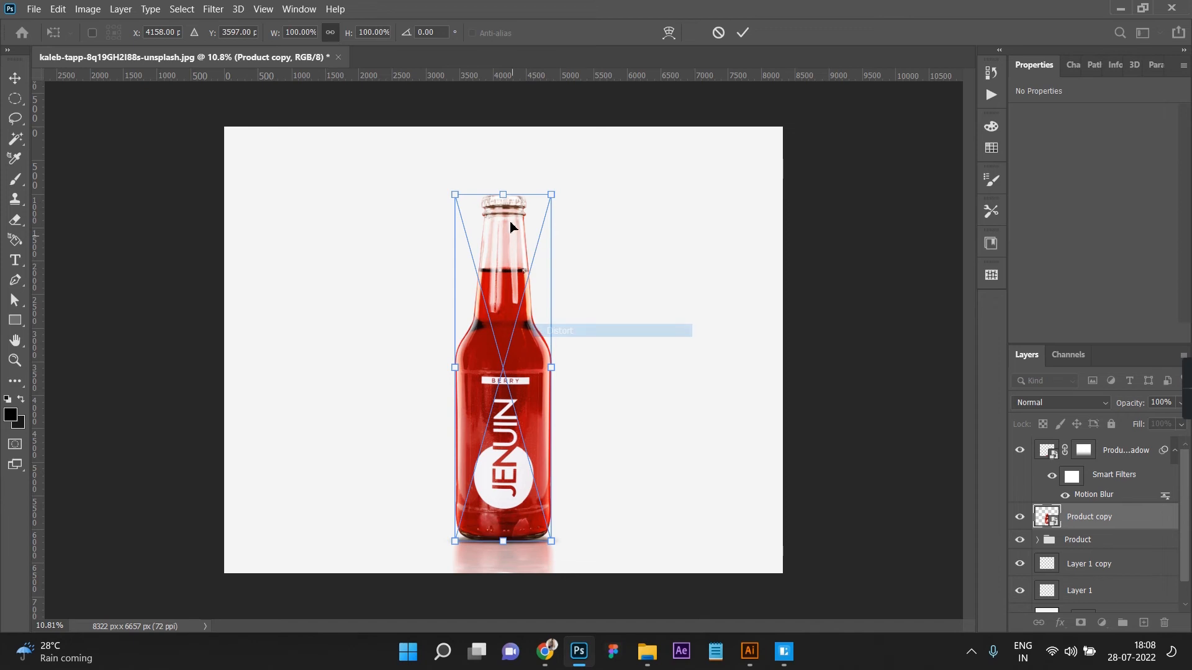
drag(503, 194, 751, 516)
drag(457, 541, 453, 530)
drag(550, 546, 476, 548)
scroll(801, 552, up, 5)
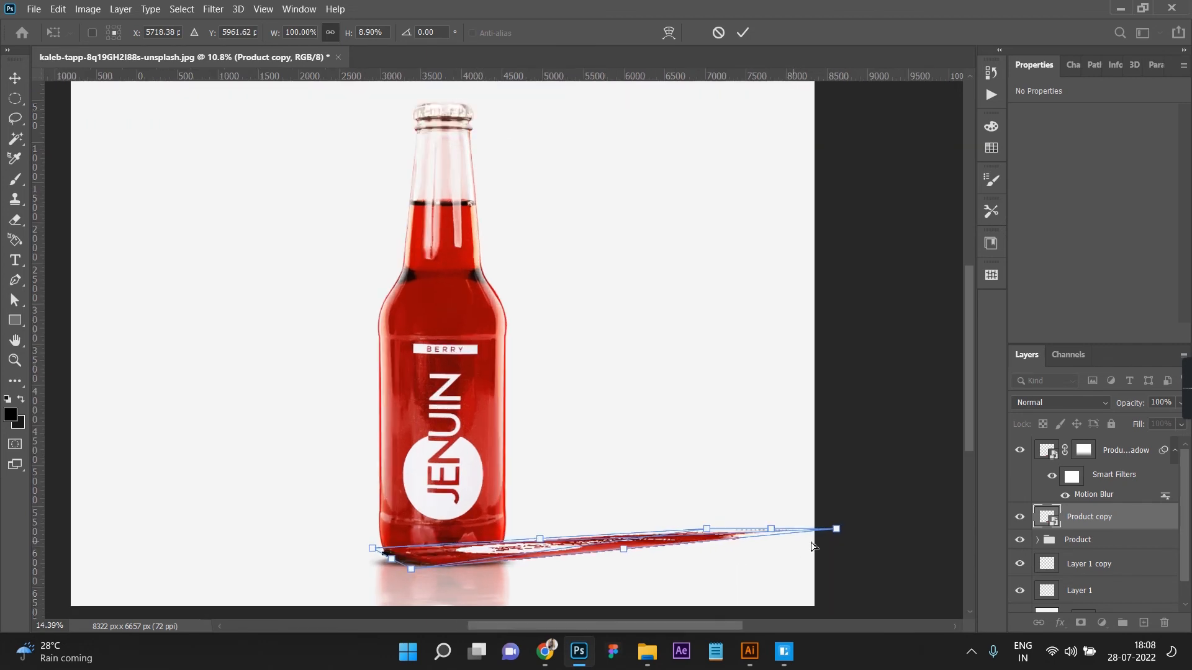
drag(846, 529, 850, 540)
drag(698, 526, 751, 532)
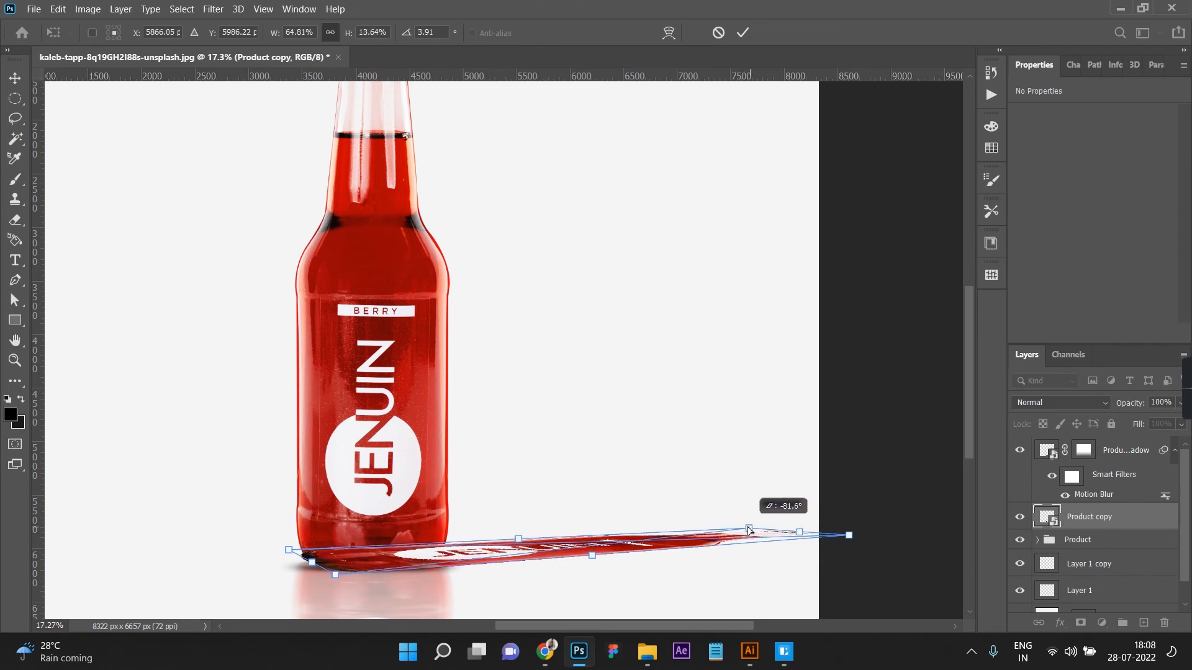
drag(745, 528, 745, 528)
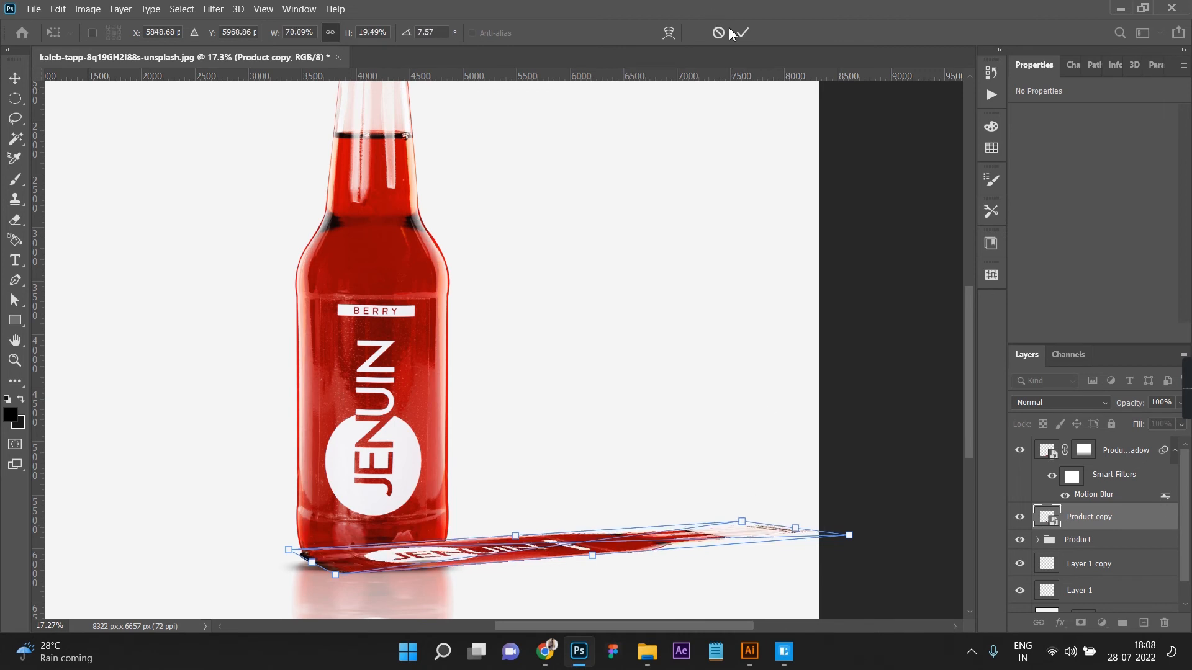
key(Return)
Step: Load the distorted Product copy's outline as a selection, hide that layer, and add a new layer directly above Layer 1 copy
ctrl+click(1045, 522)
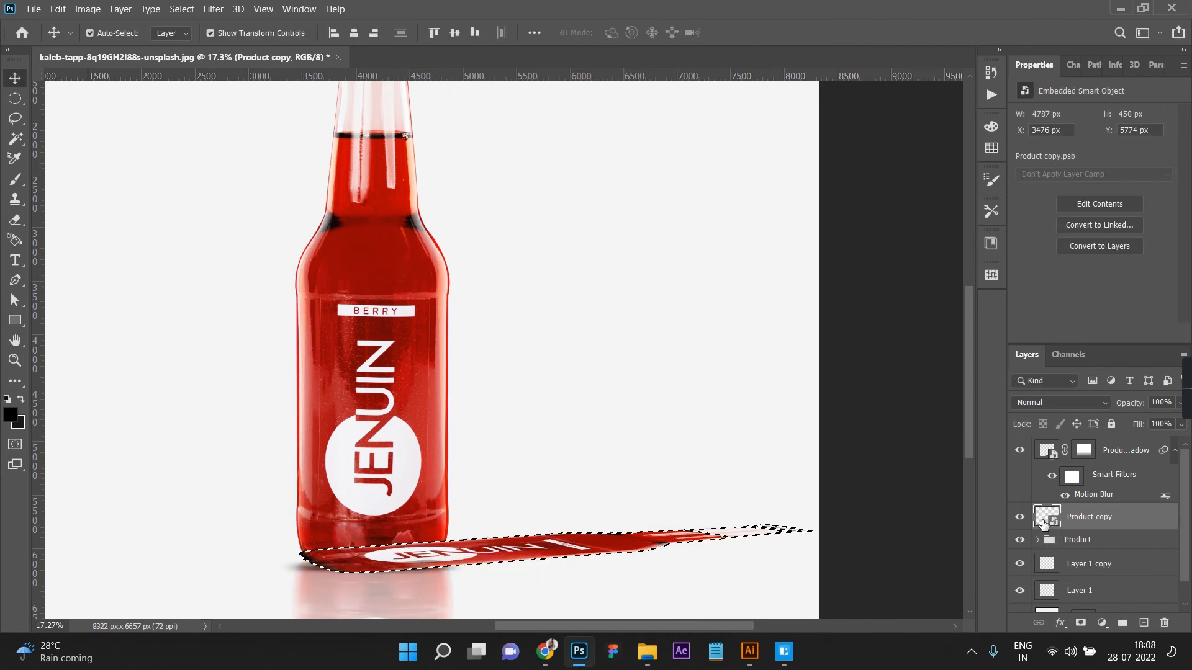
click(1019, 517)
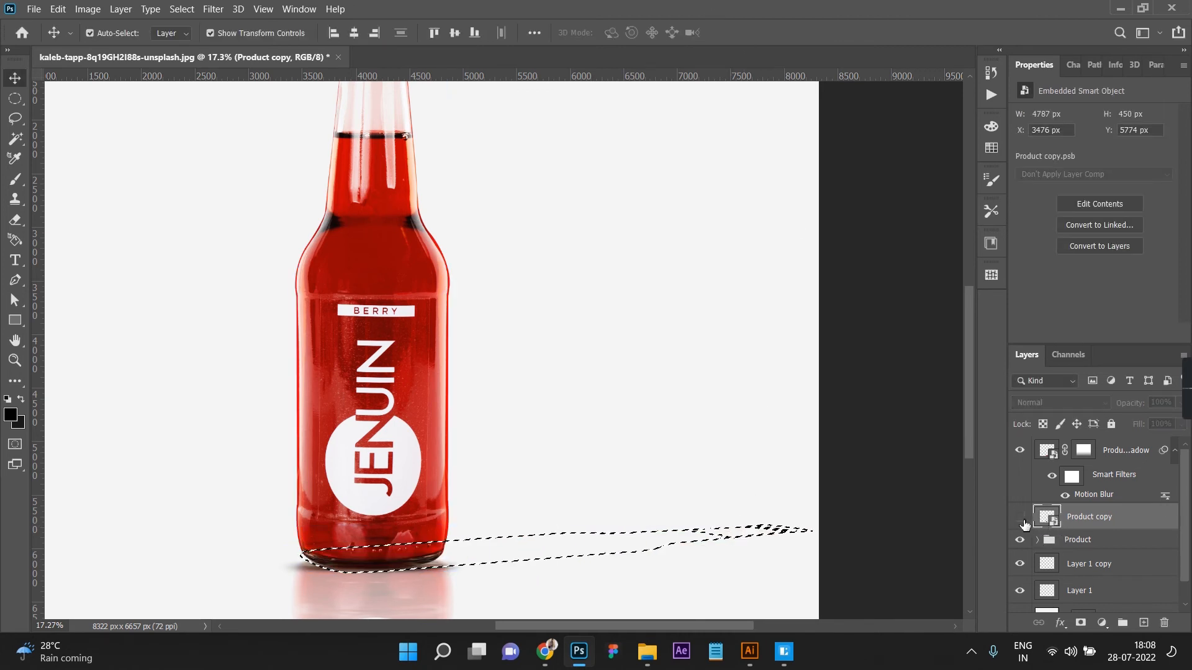
click(1096, 545)
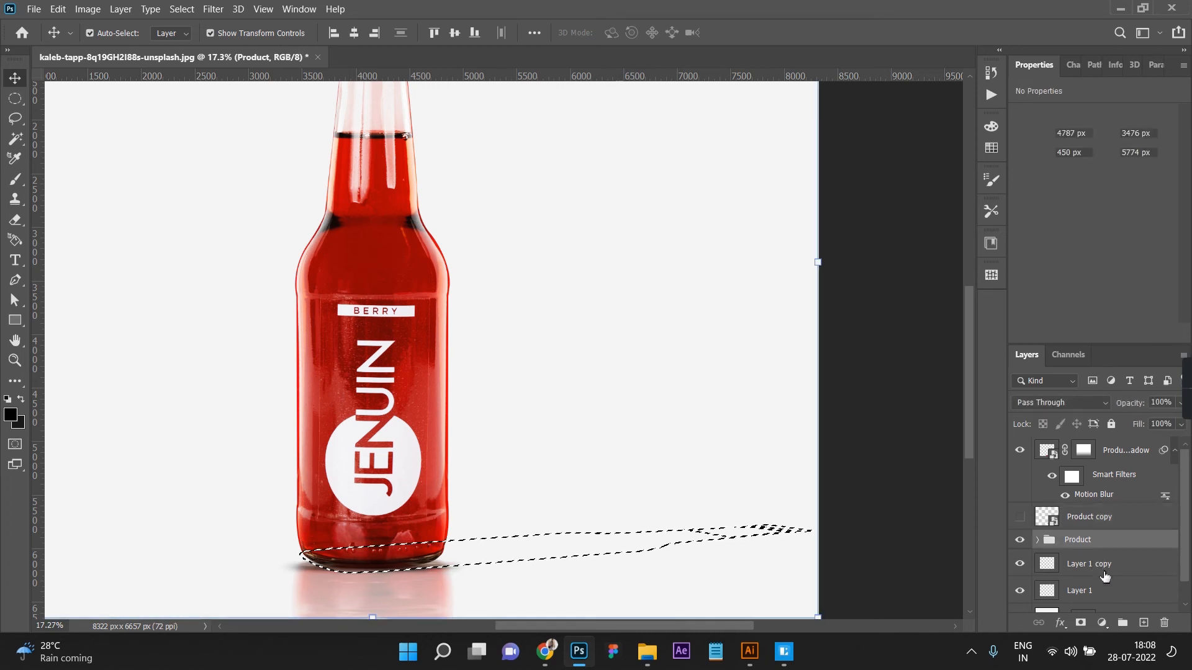
click(1098, 564)
click(1143, 624)
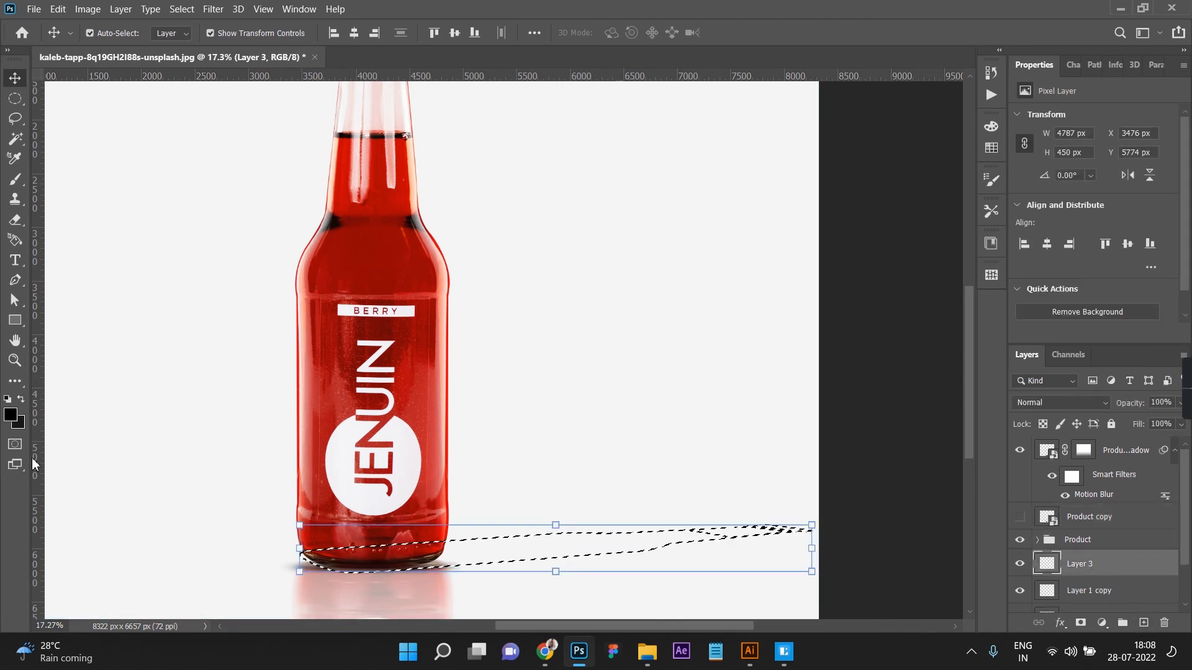
Step: Rename the new layer as Product shadow, fill the selection with black, and deselect
double_click(1080, 563)
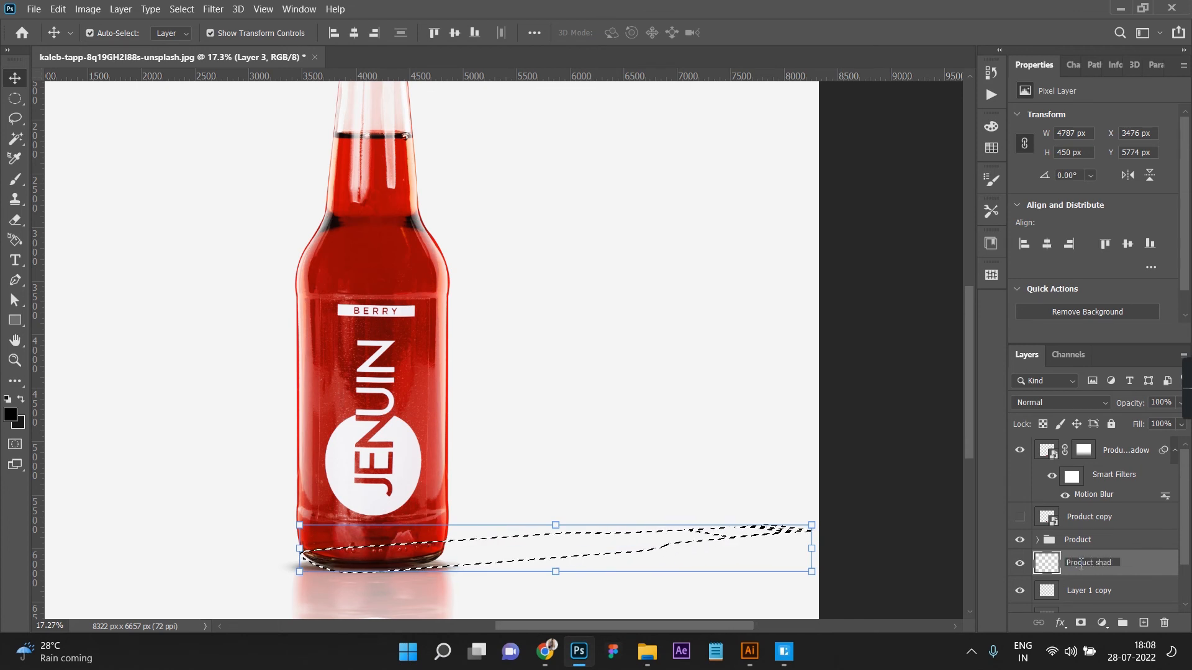
key(Return)
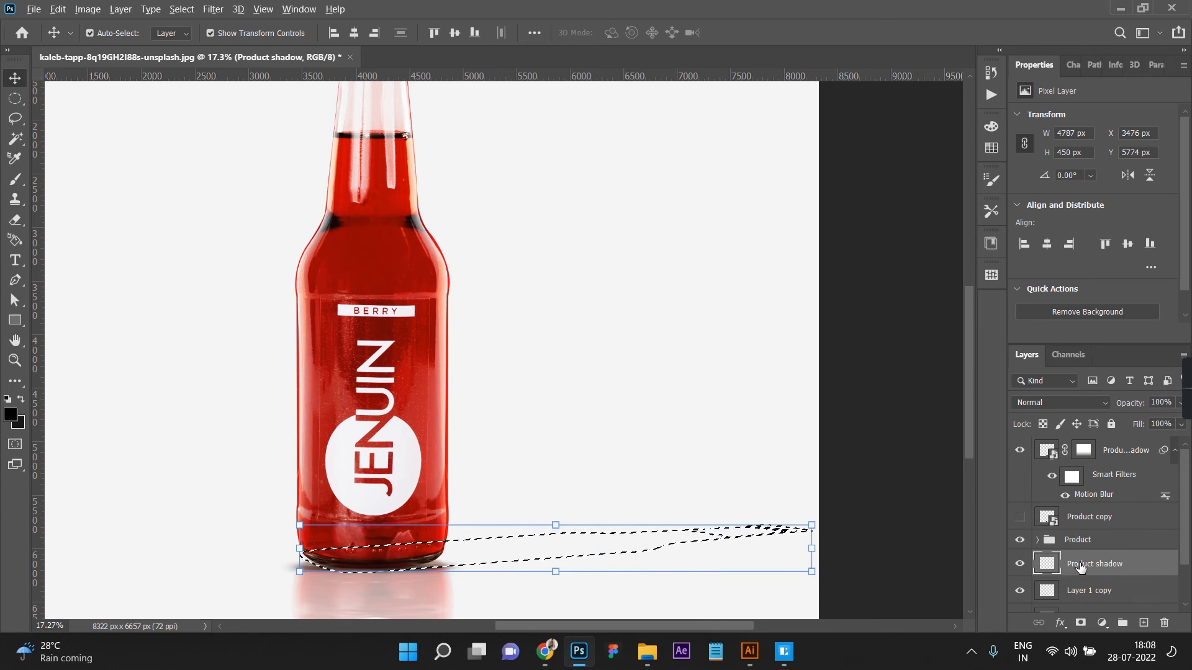
key(alt+BackSpace)
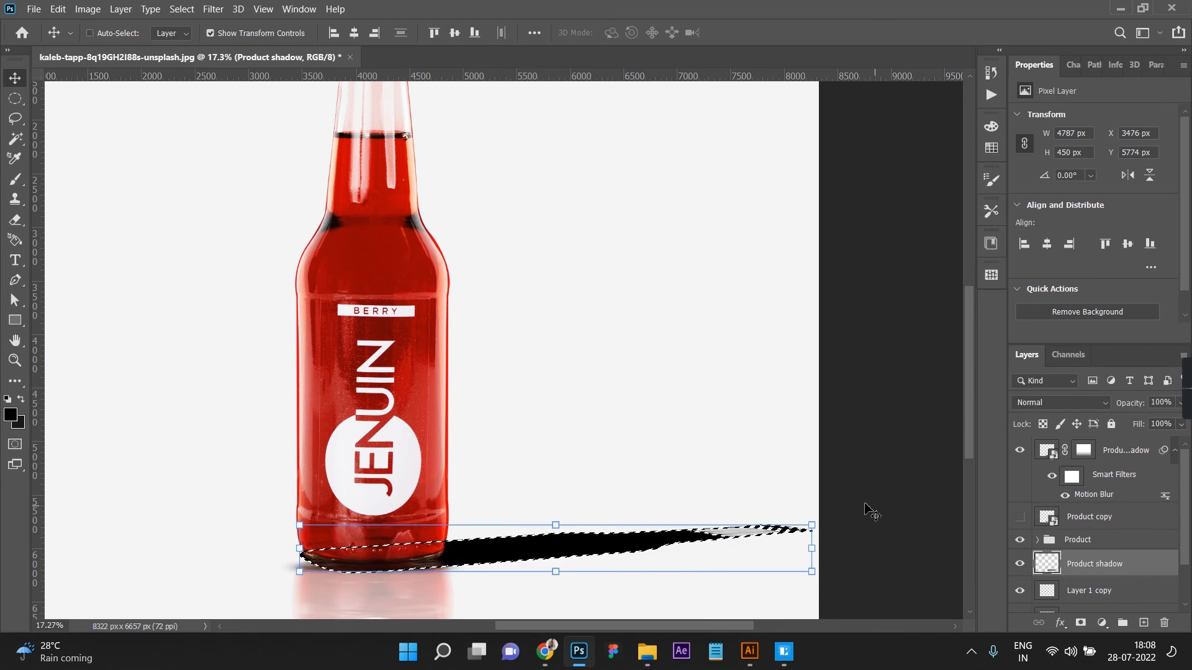
key(ctrl+d)
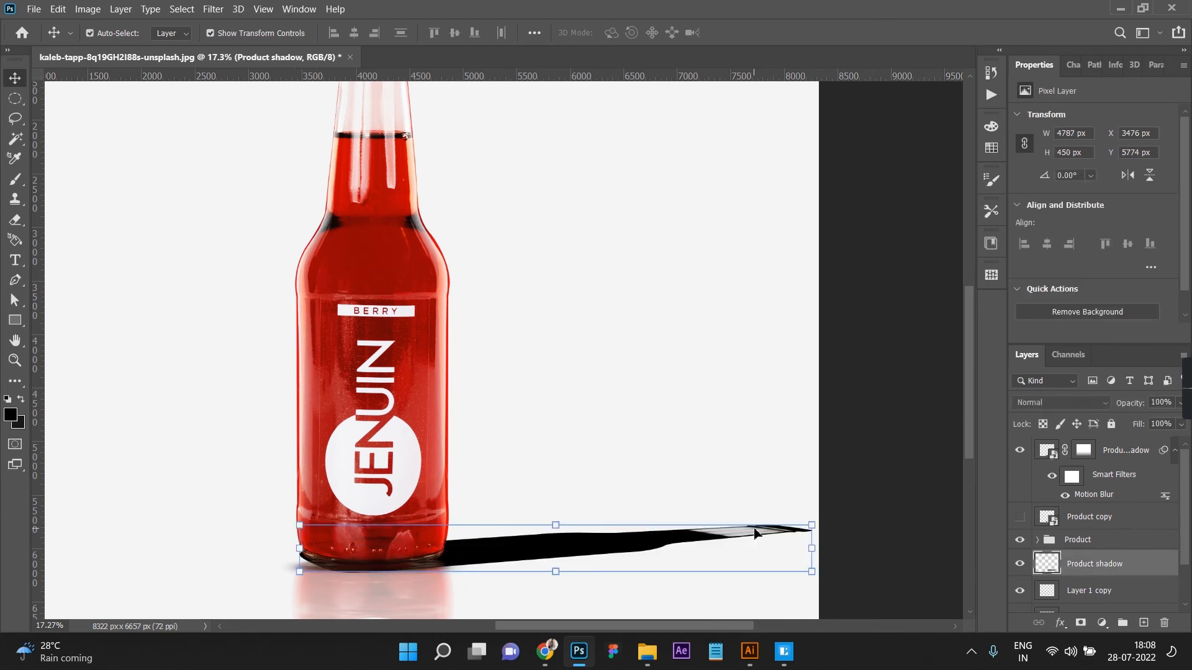
Step: Apply a Gaussian Blur with a radius of about 12.5 px to the Product shadow layer
click(213, 9)
mouse_move(249, 174)
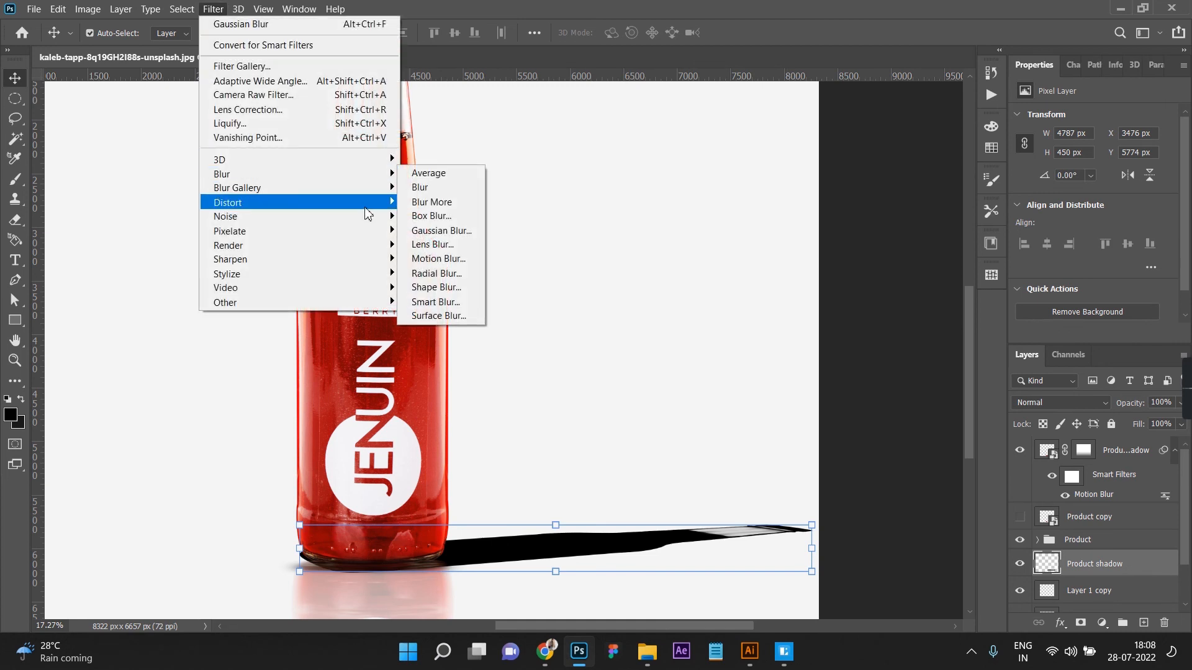
click(449, 231)
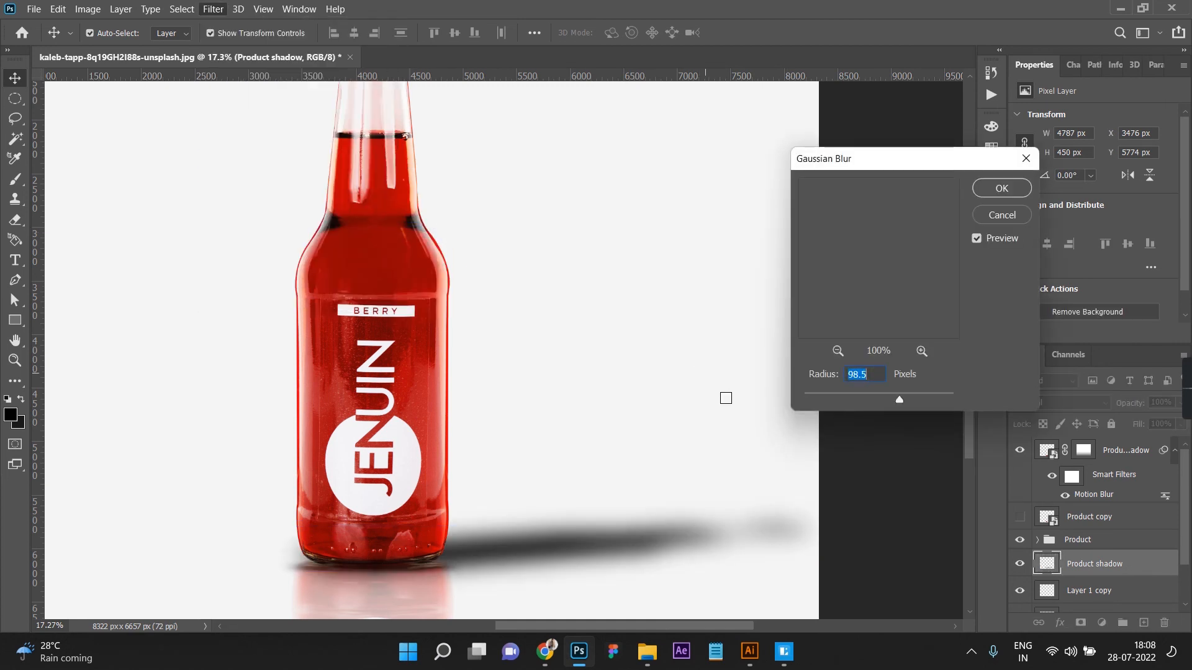
drag(899, 400, 862, 397)
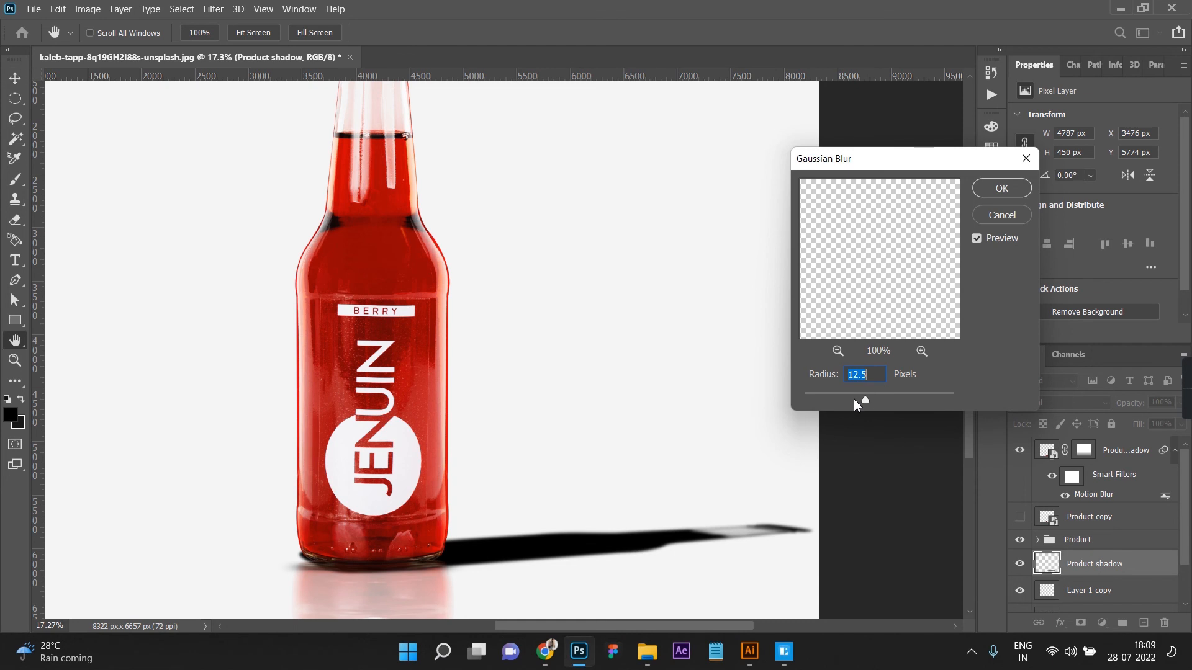
click(996, 188)
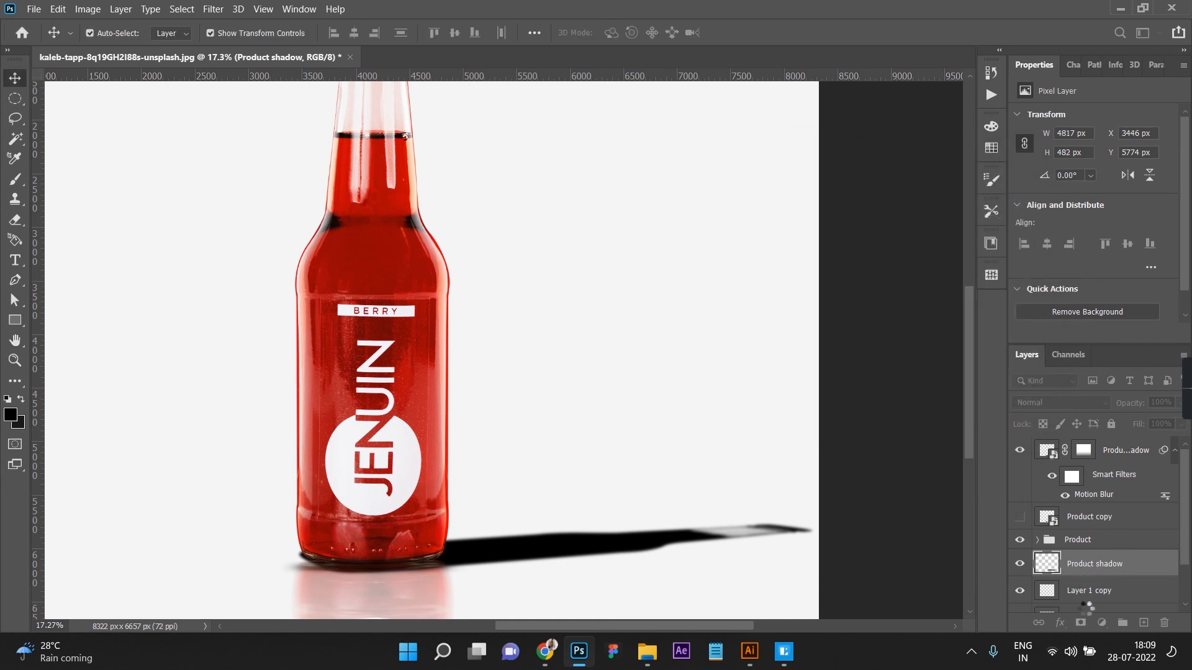
Step: Add a layer mask to Product shadow and draw a black-to-white gradient from the shadow's far tip past the bottle's left side
click(1080, 623)
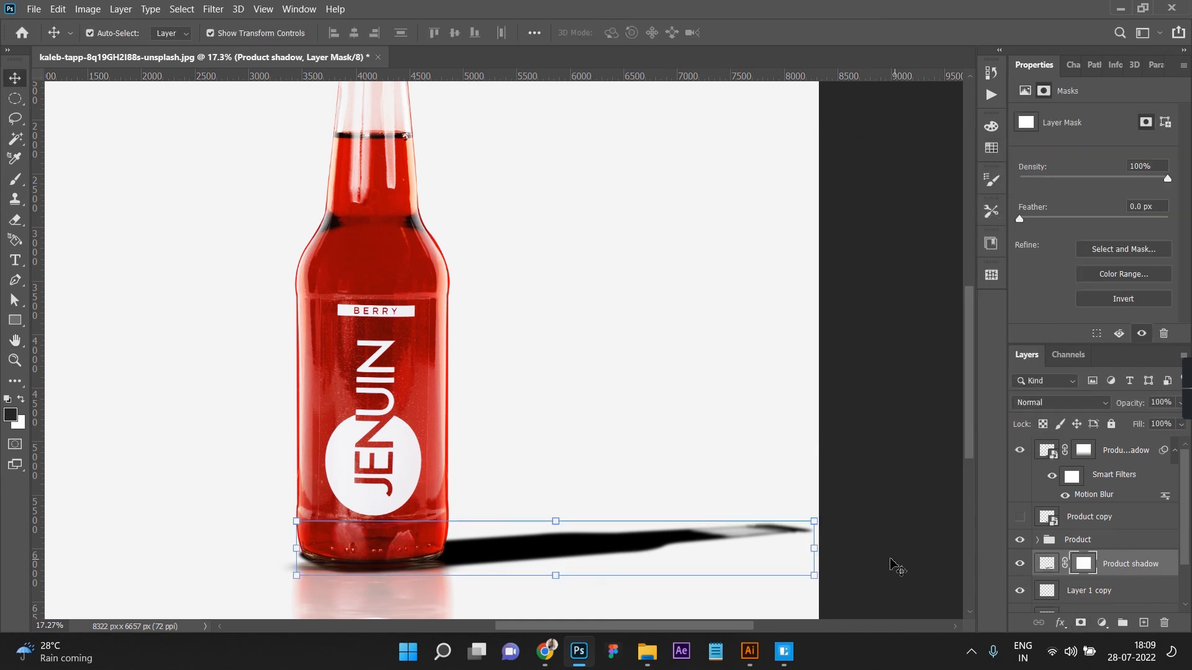
key(g)
drag(847, 509, 169, 574)
scroll(457, 495, down, 4)
scroll(576, 561, up, 1)
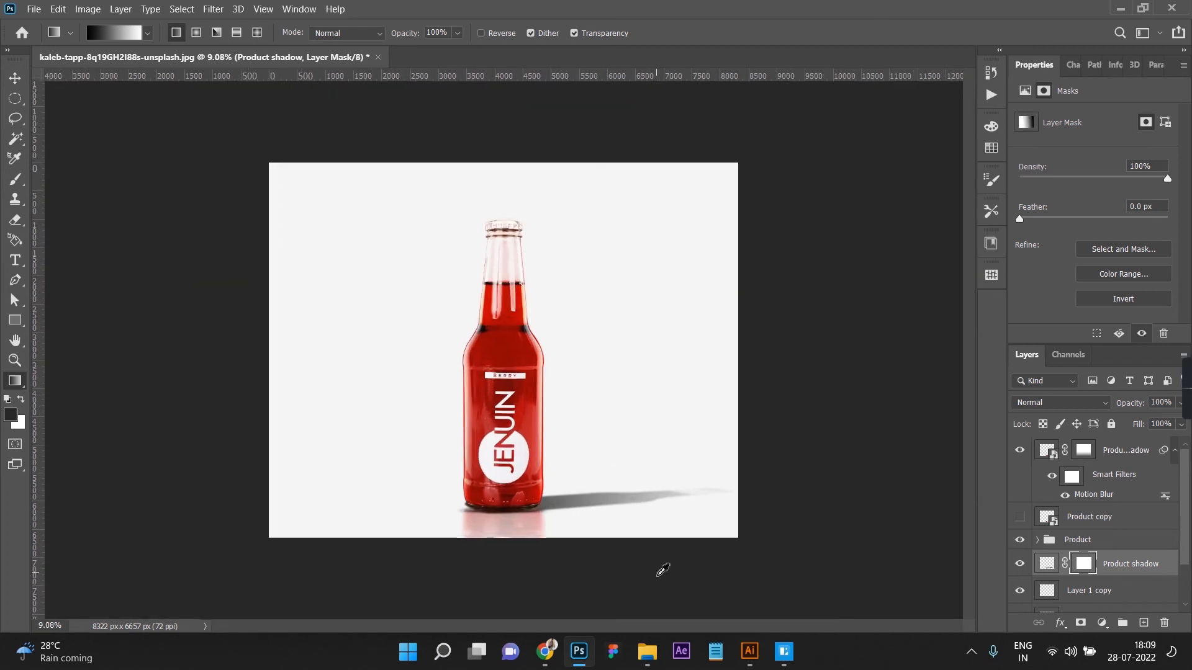
Step: Undo and redraw the mask gradient until it runs from just outside the canvas's right edge to its left edge
key(ctrl+z)
drag(677, 494, 326, 538)
key(ctrl+z)
drag(812, 461, 319, 519)
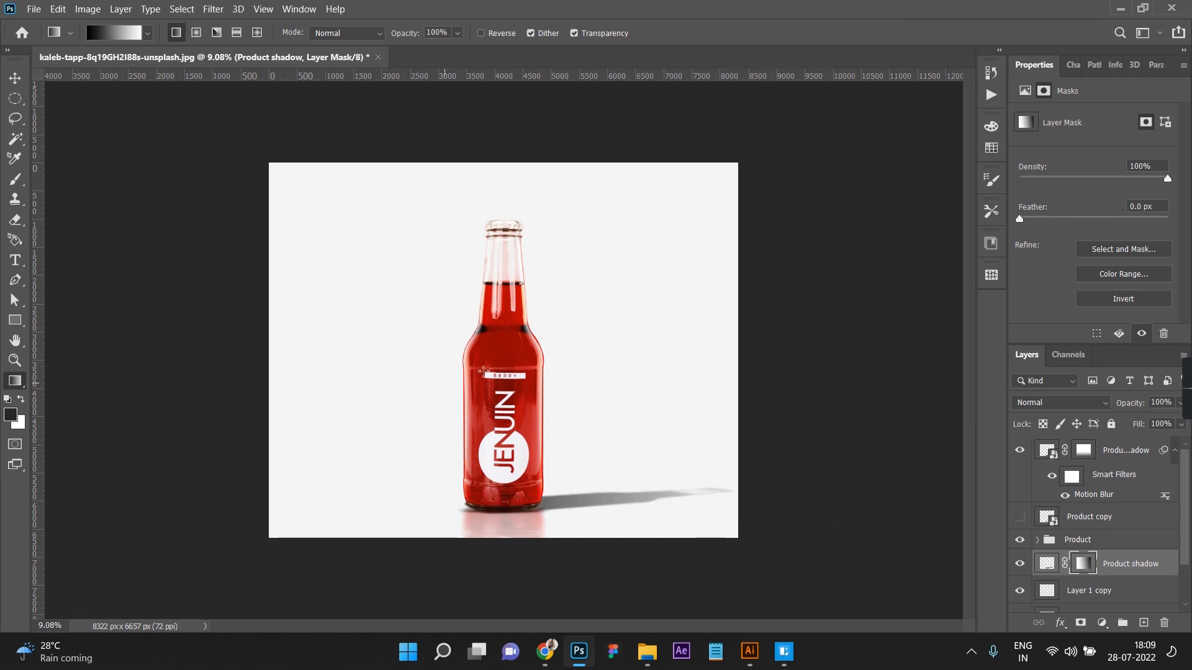
key(ctrl+z)
drag(766, 483, 266, 519)
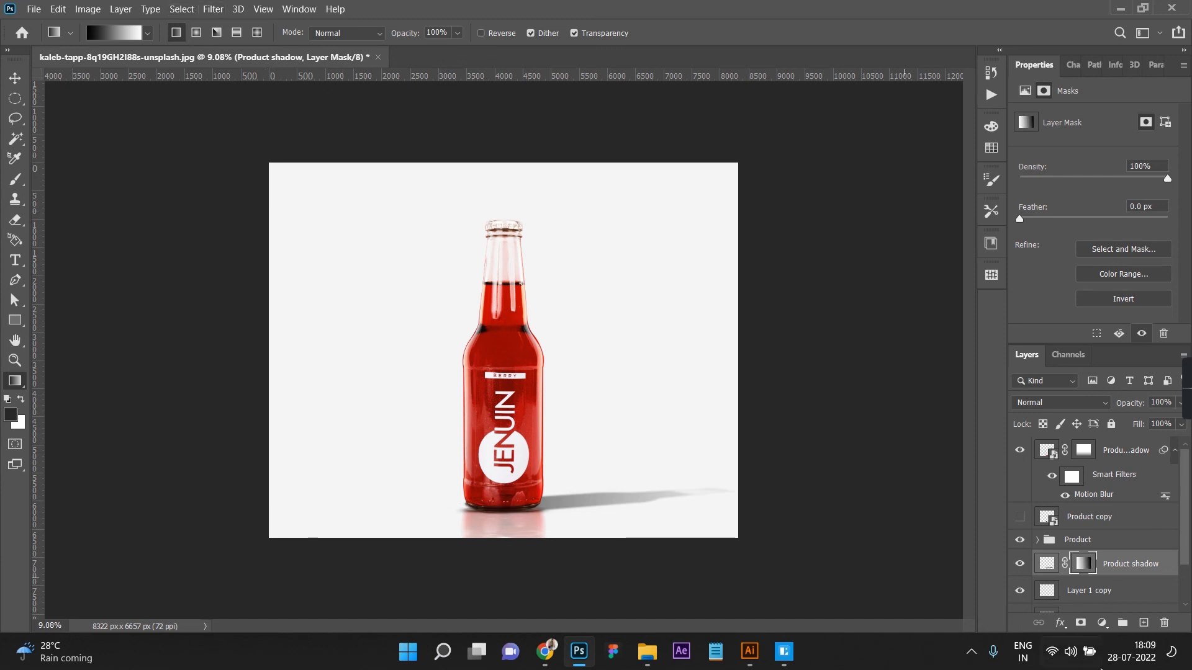
Step: Lower the Product shadow layer's opacity to 30% and deselect the layer
click(1046, 568)
text(60)
key(Return)
text(40)
key(Return)
text(30)
key(Return)
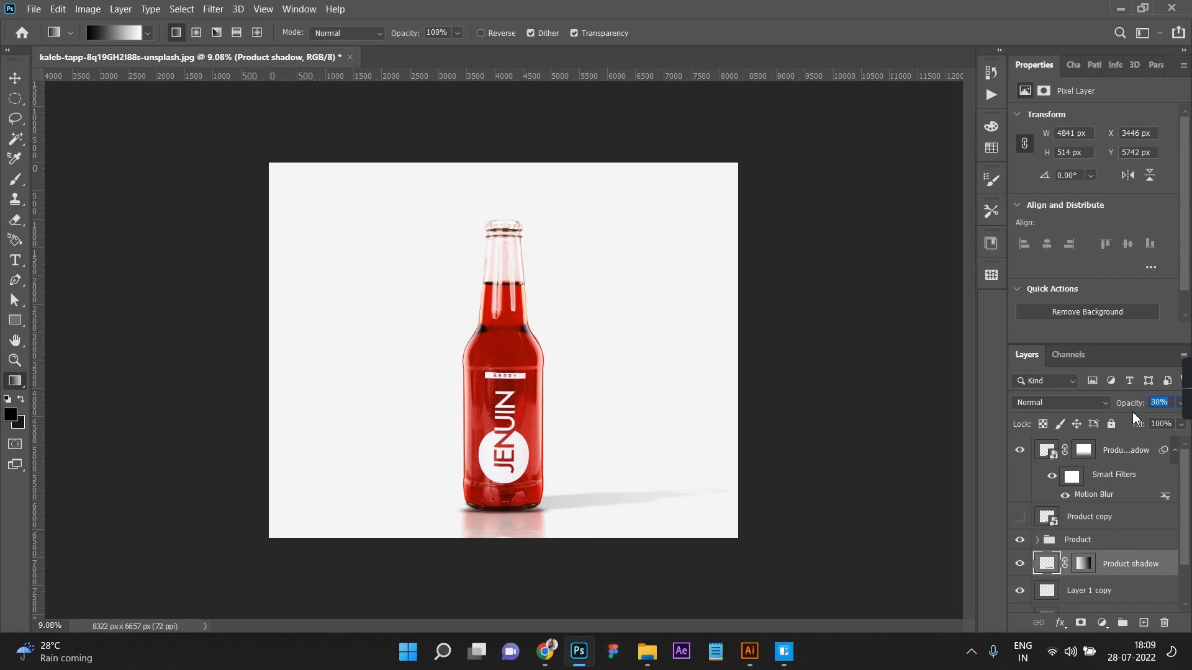
click(15, 80)
click(127, 252)
scroll(158, 269, down, 7)
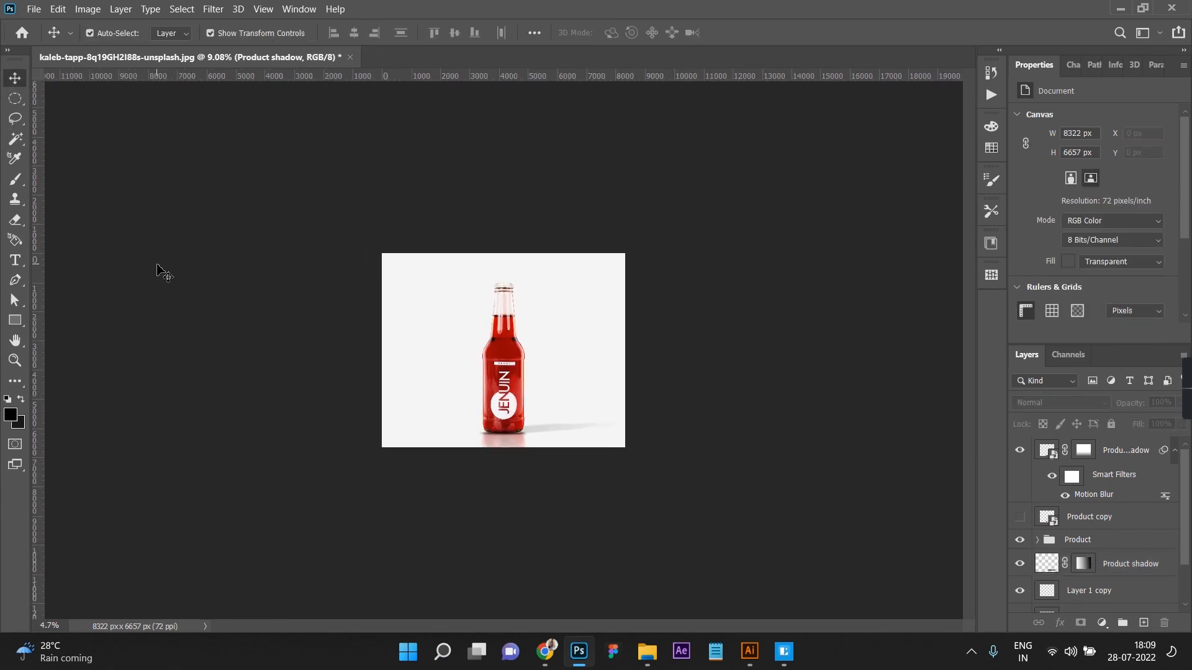
scroll(158, 269, up, 3)
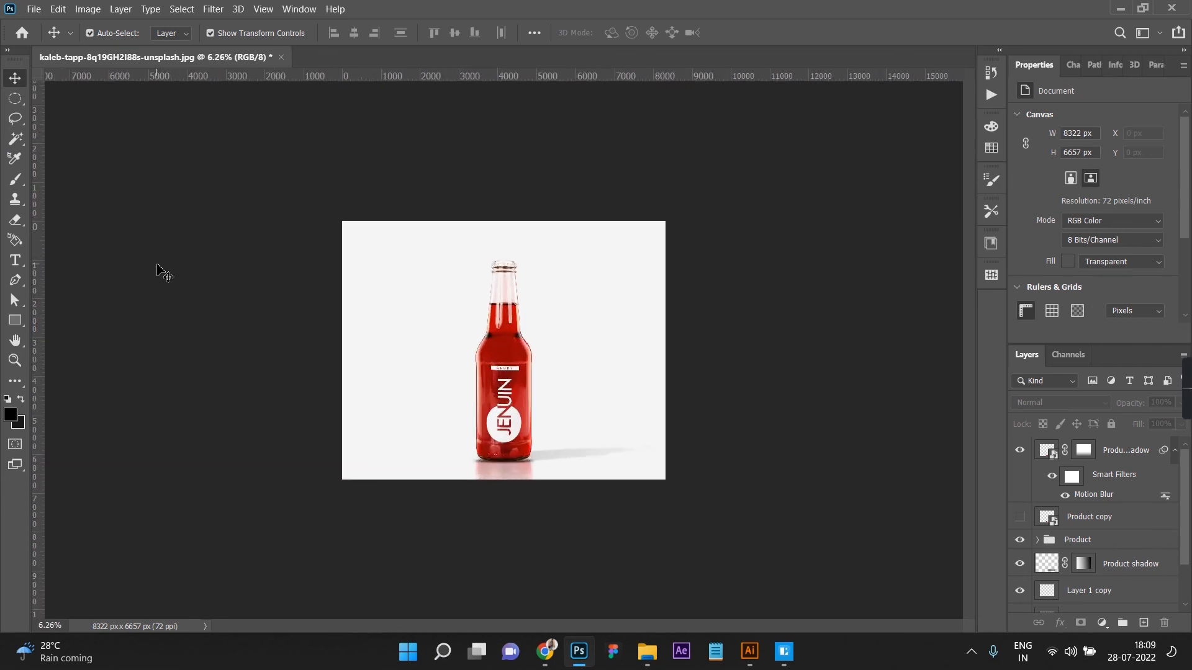